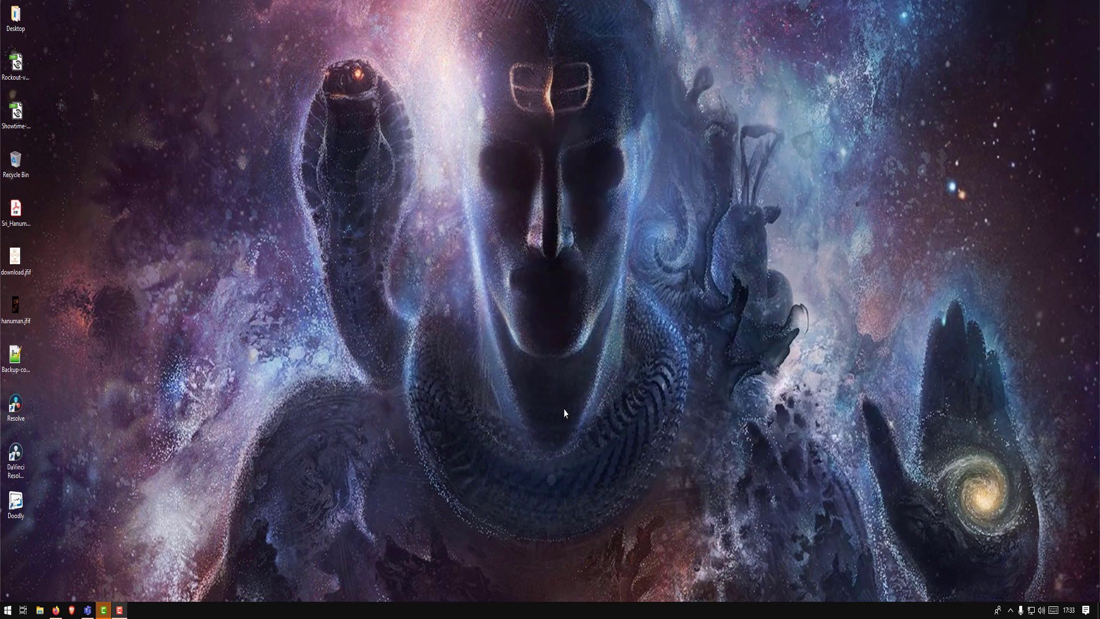
- Launch Doodly from the desktop and log in with the saved account credentials
double_click(16, 505)
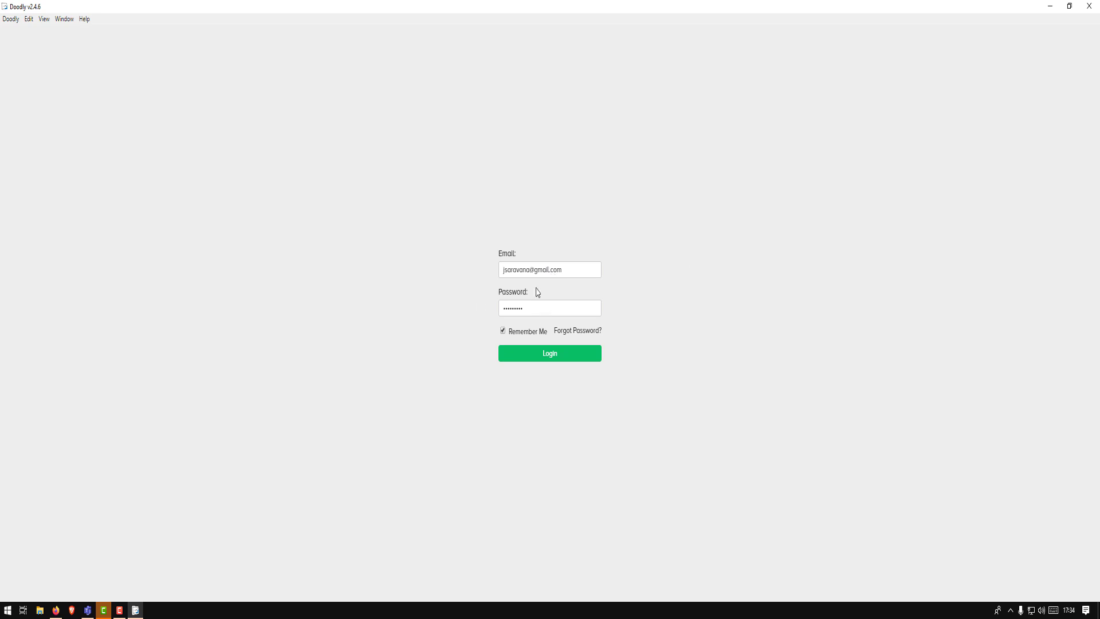
left_click(545, 355)
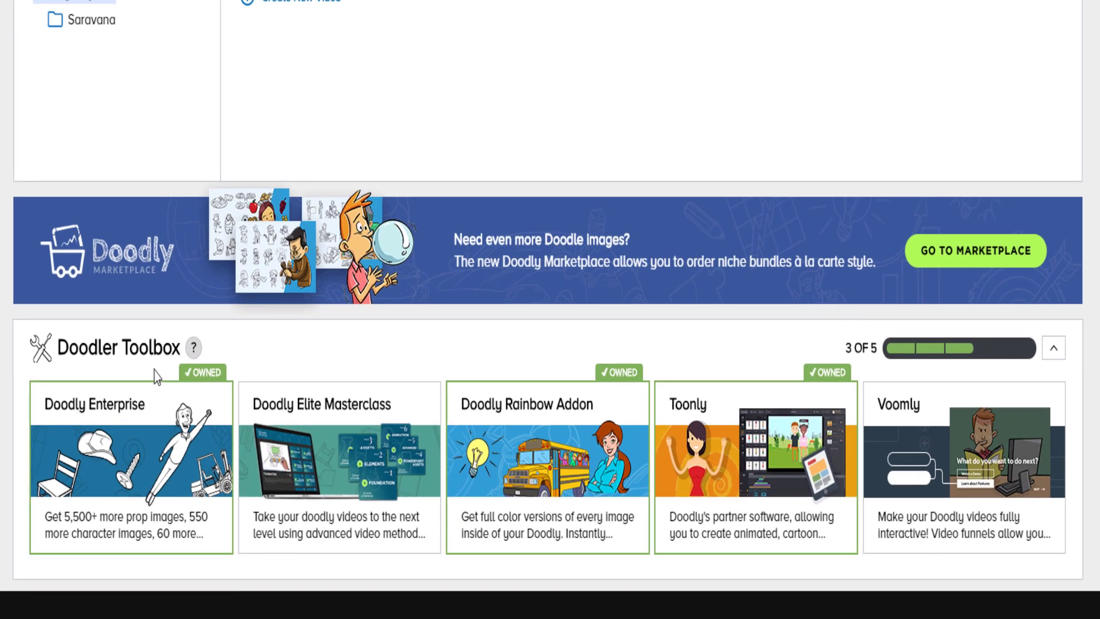
- Start creating a new video from the My Videos overview
mouse_move(48, 417)
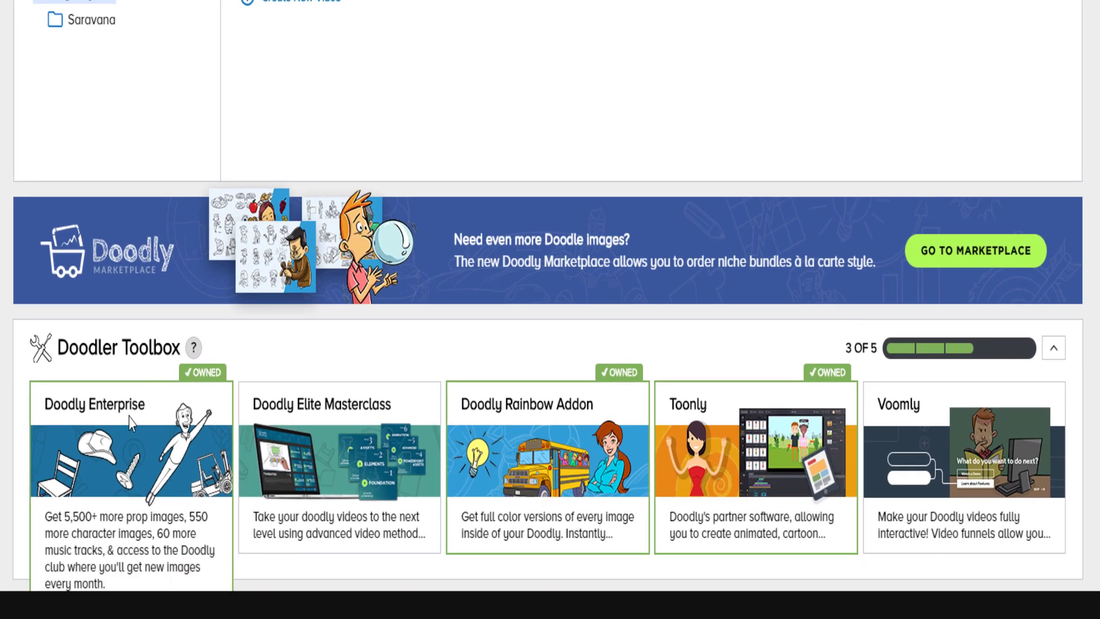
mouse_move(524, 424)
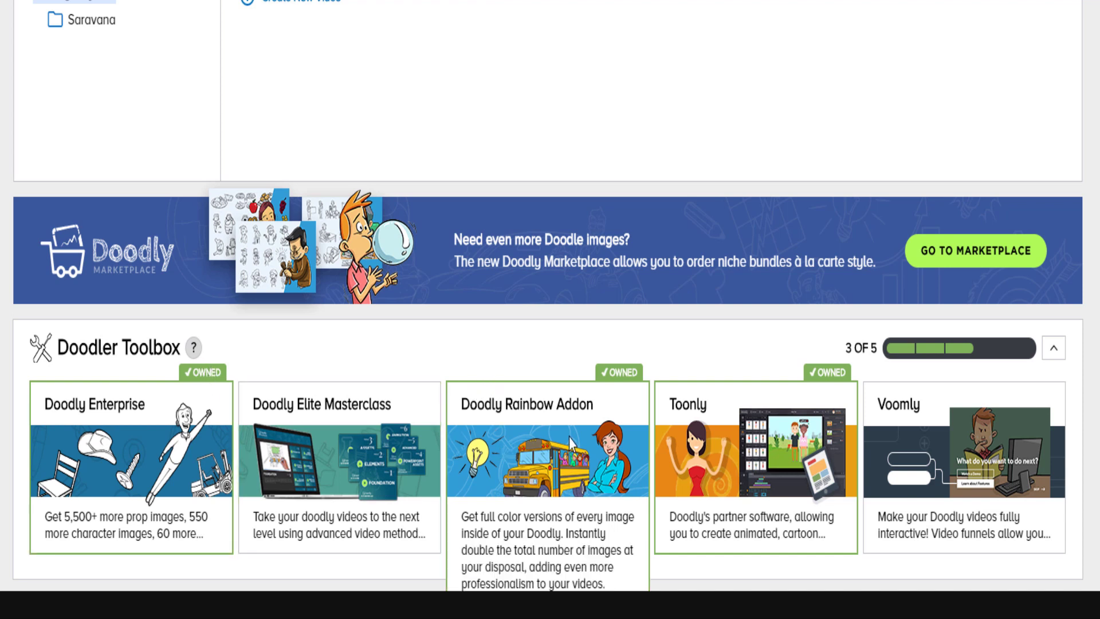
mouse_move(831, 382)
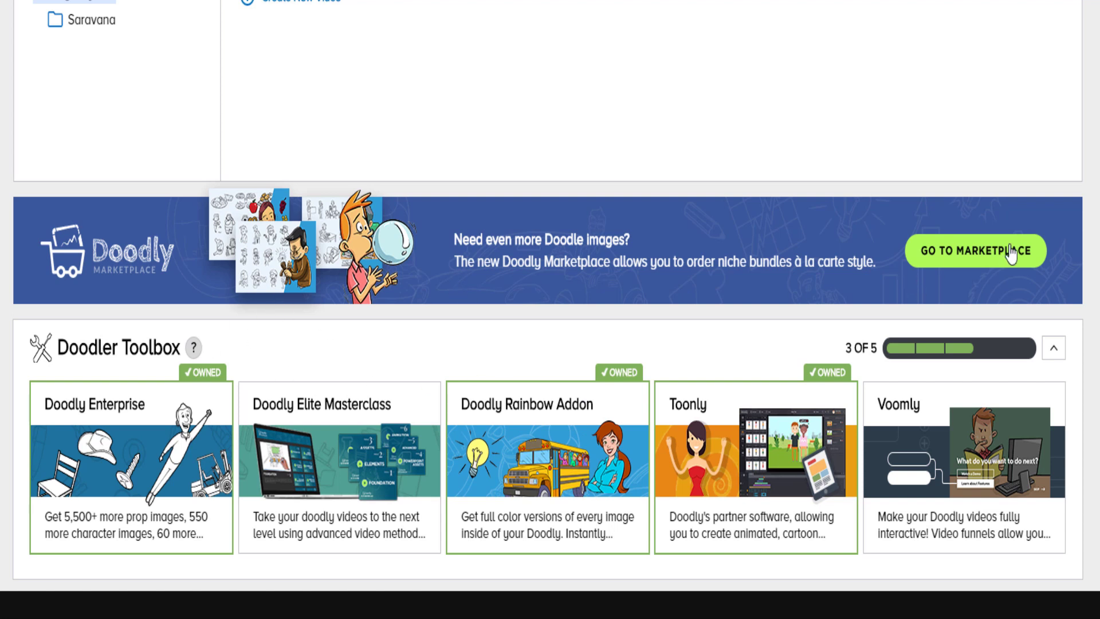
mouse_move(204, 382)
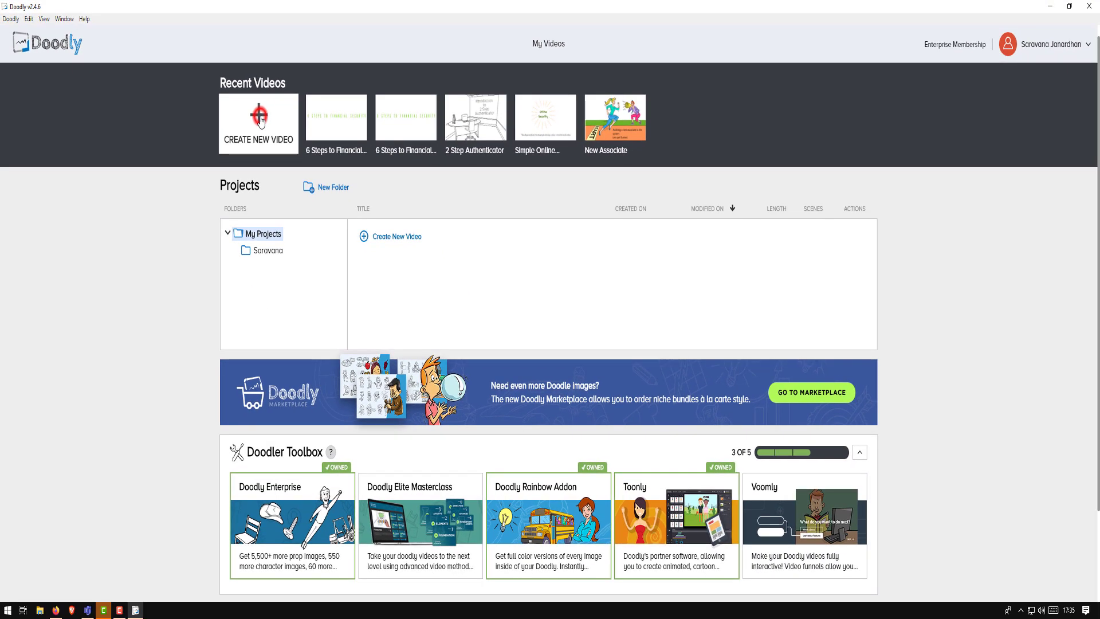
left_click(294, 170)
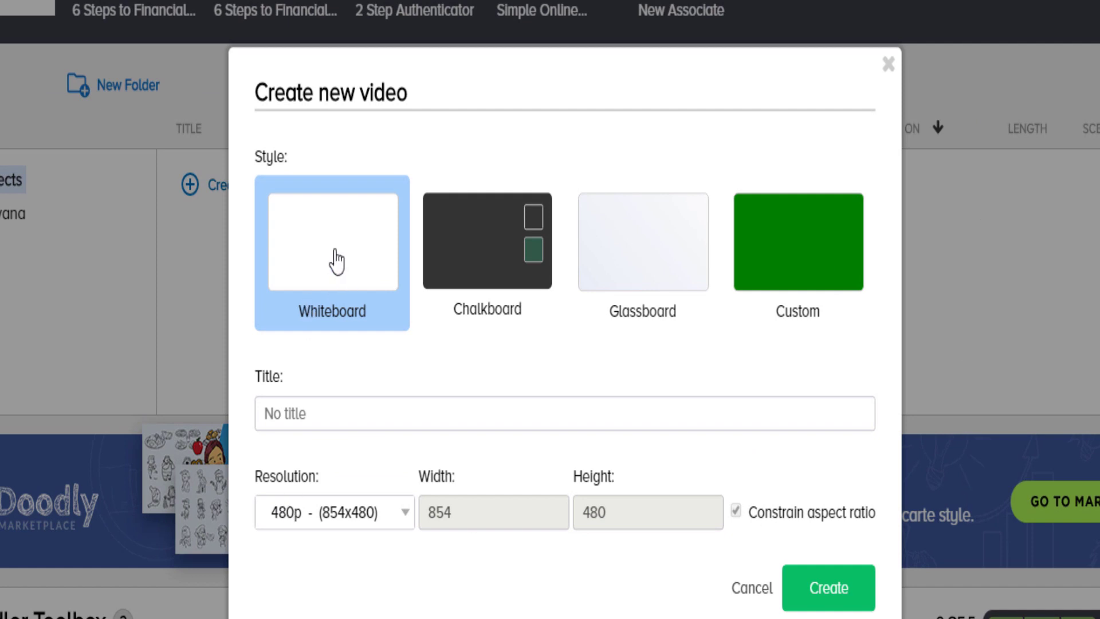
- Try the Chalkboard style with its black and green boards, plus the Glassboard and Custom styles
left_click(475, 241)
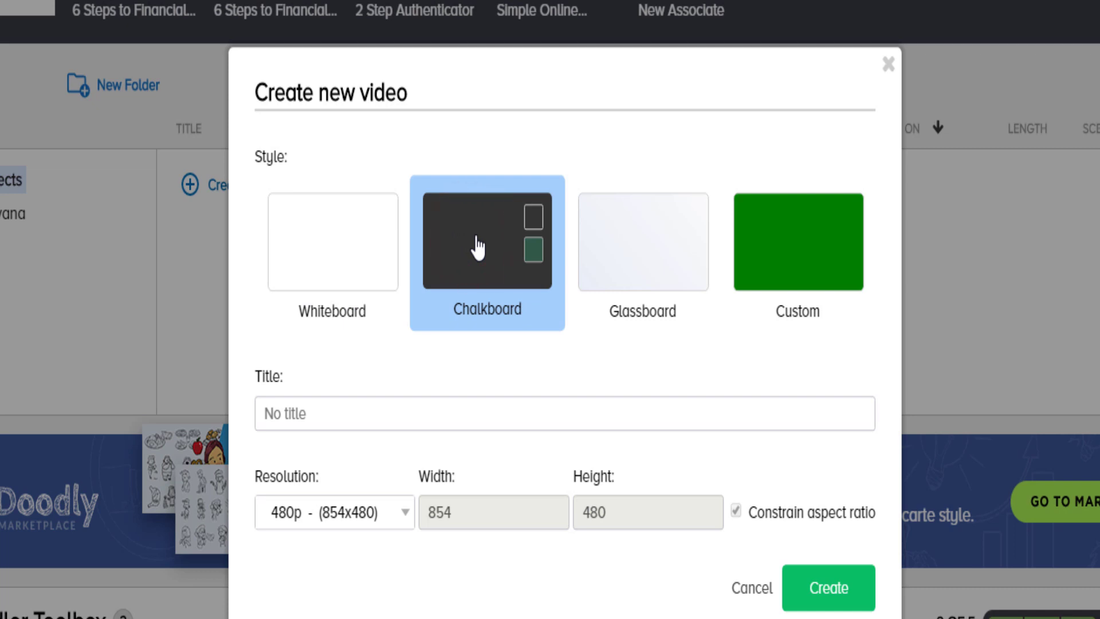
left_click(534, 218)
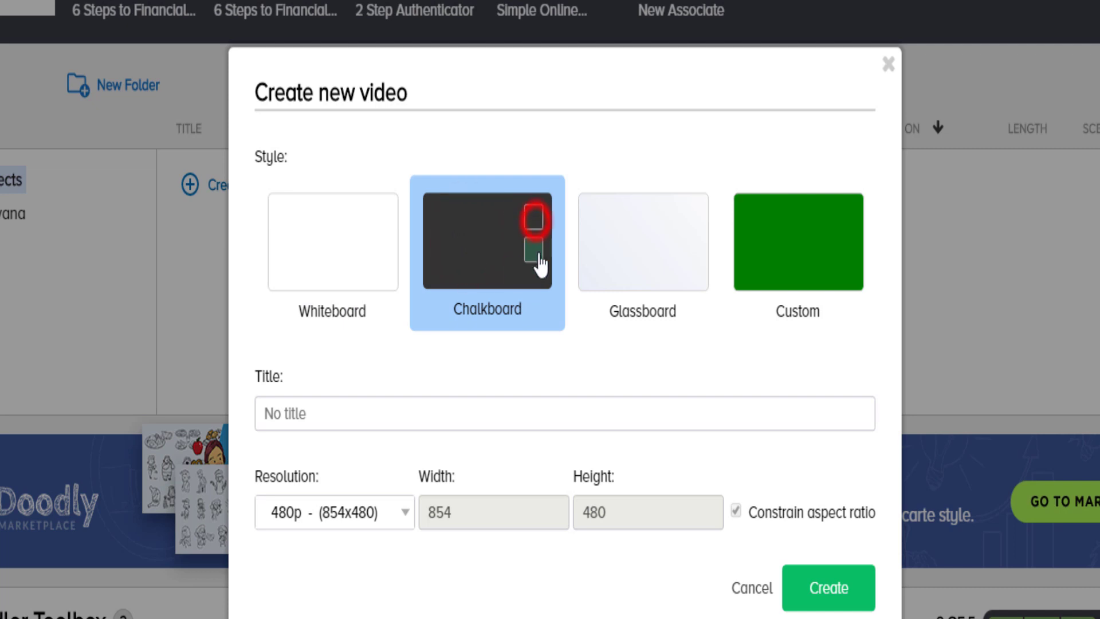
left_click(538, 251)
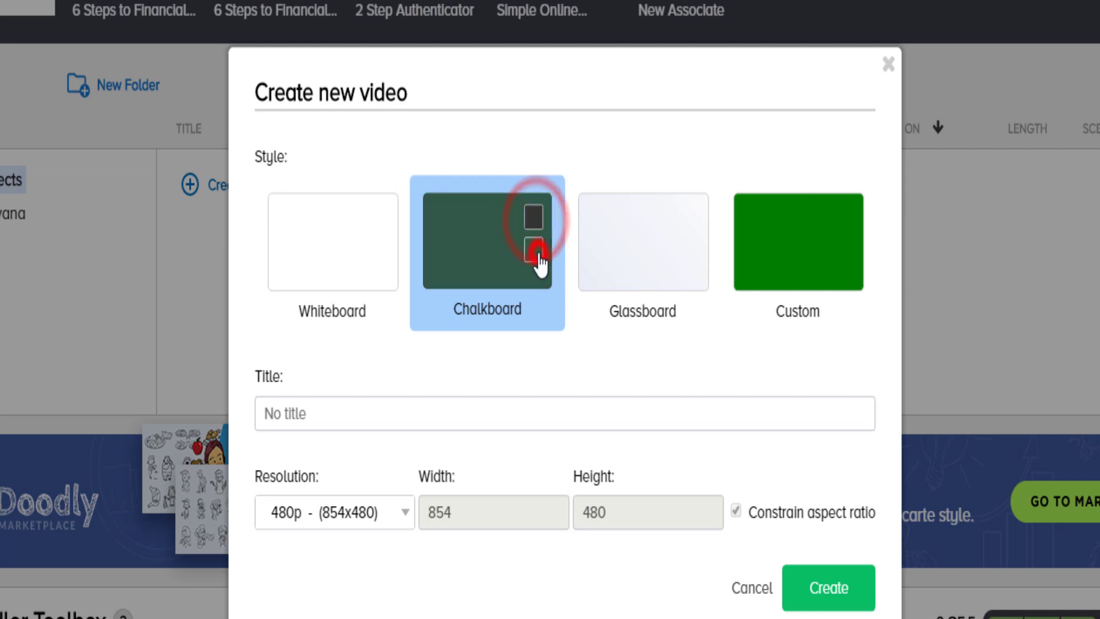
left_click(642, 238)
left_click(804, 242)
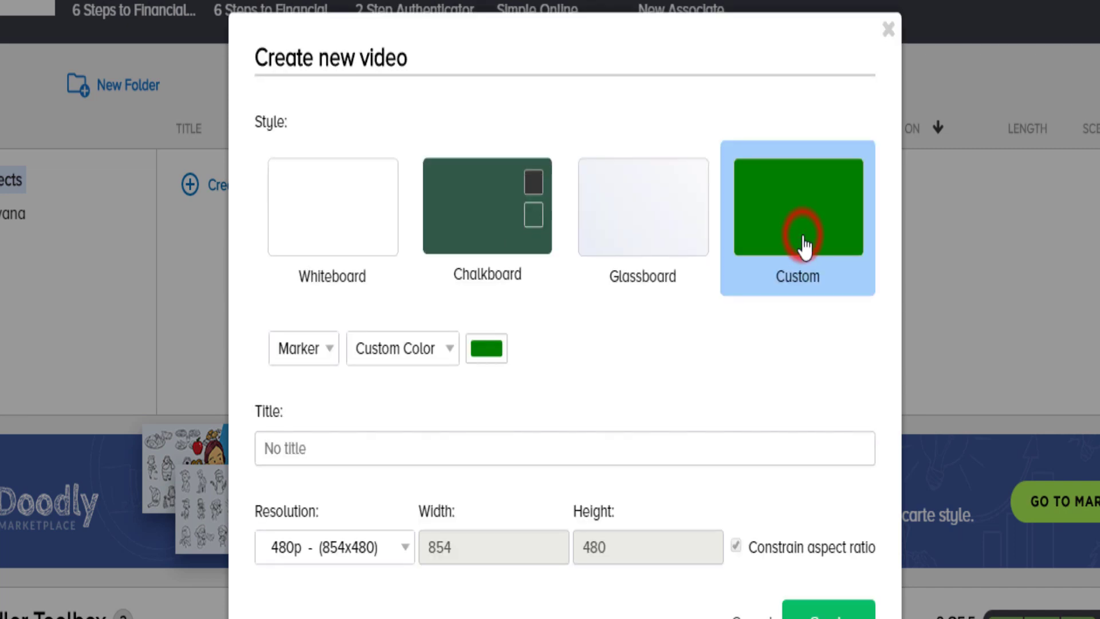
left_click(634, 217)
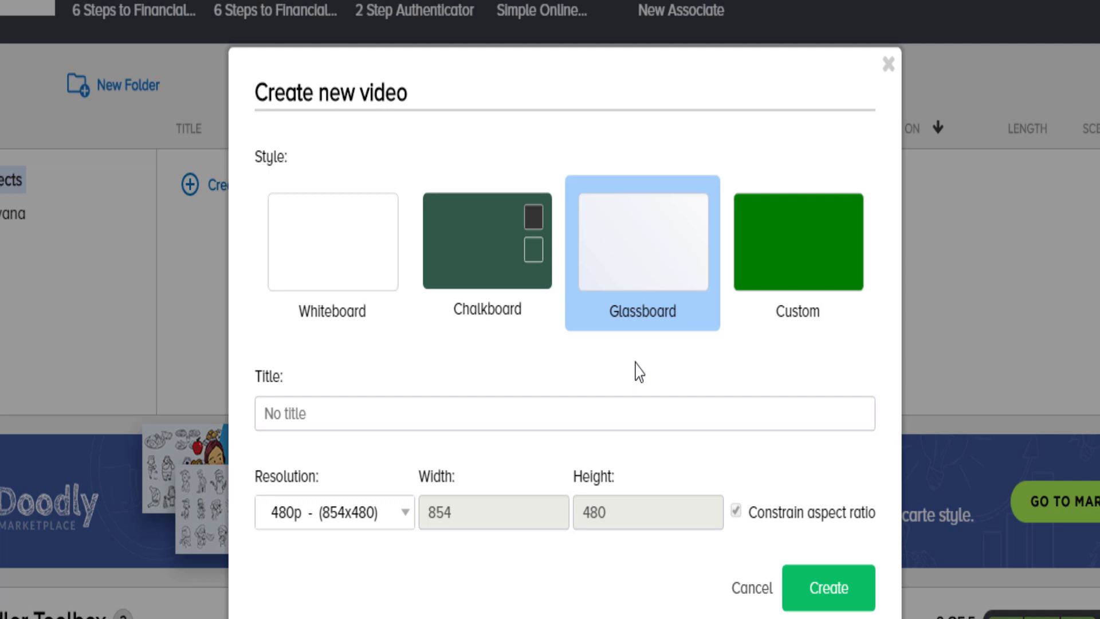
left_click(827, 239)
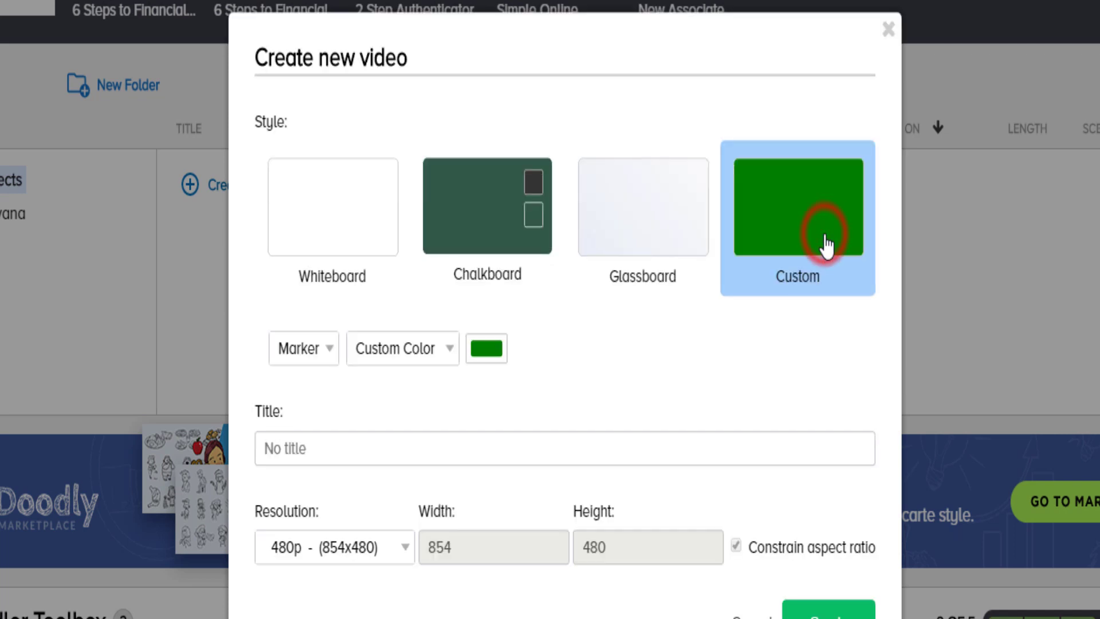
- View the Custom style's background colour choices and switch its background type to Custom Image
left_click(486, 361)
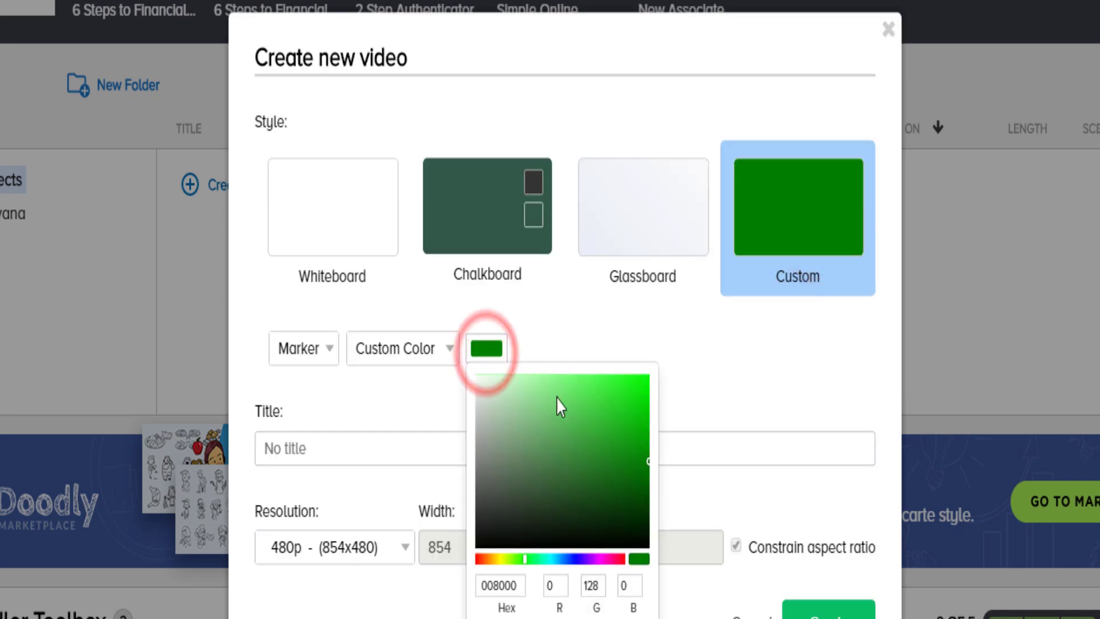
left_click(396, 346)
left_click(395, 346)
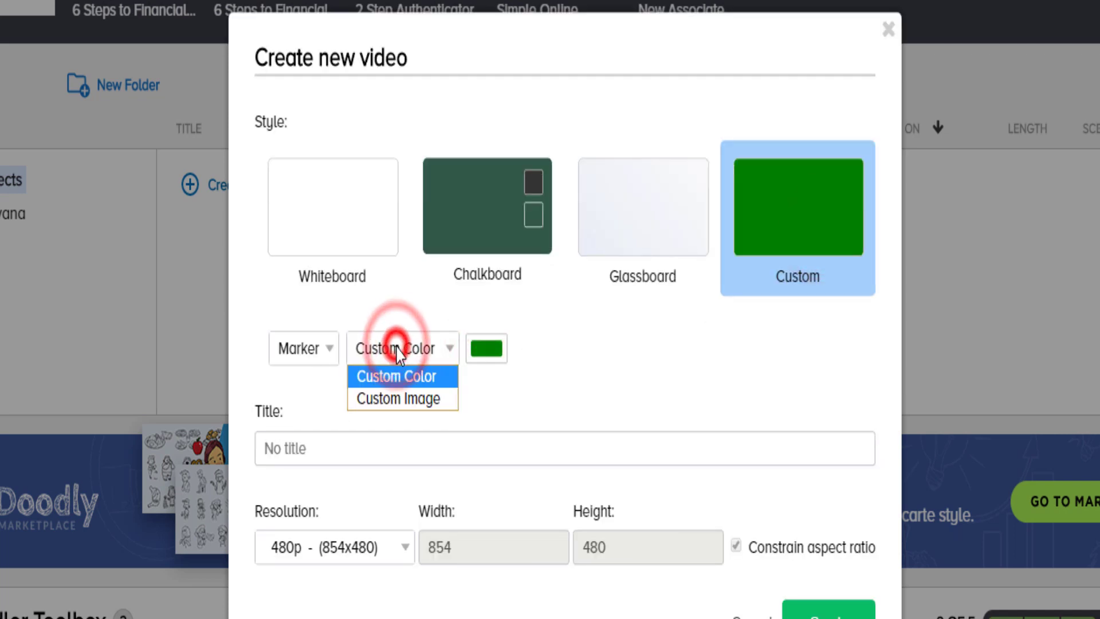
left_click(413, 399)
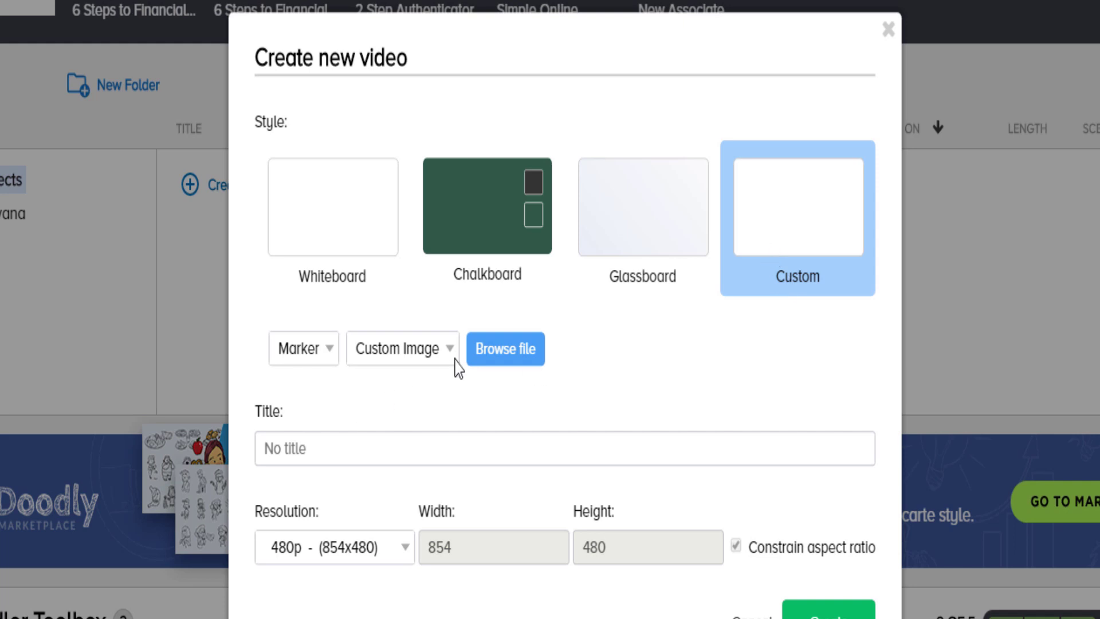
left_click(397, 348)
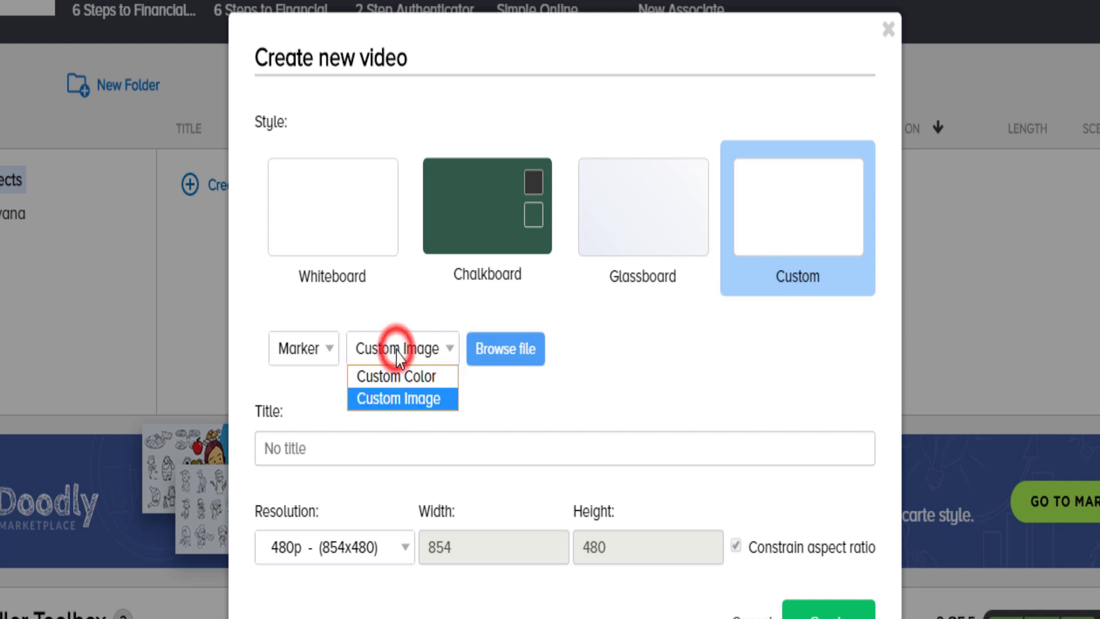
left_click(401, 304)
- Set the Custom style's drawing tool to Chalk
left_click(315, 345)
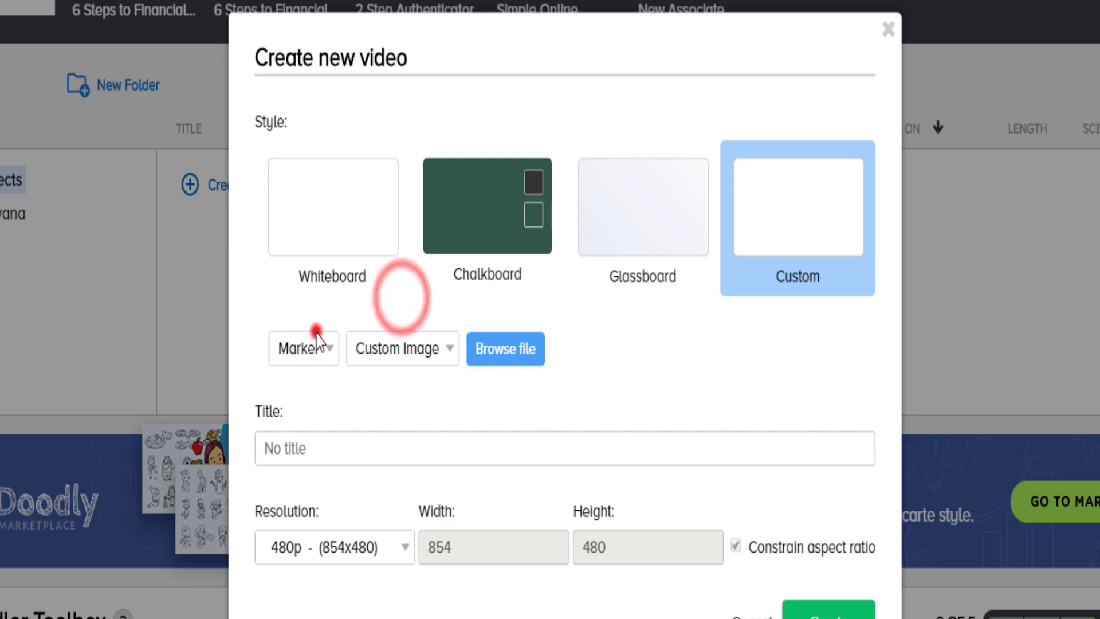
left_click(310, 373)
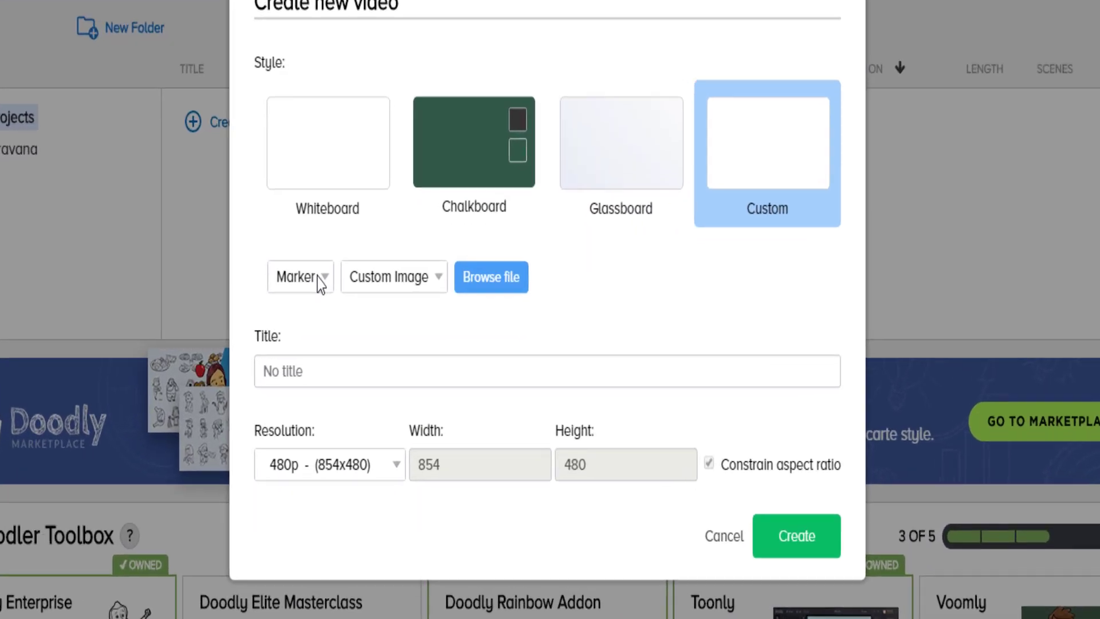
left_click(309, 273)
left_click(291, 274)
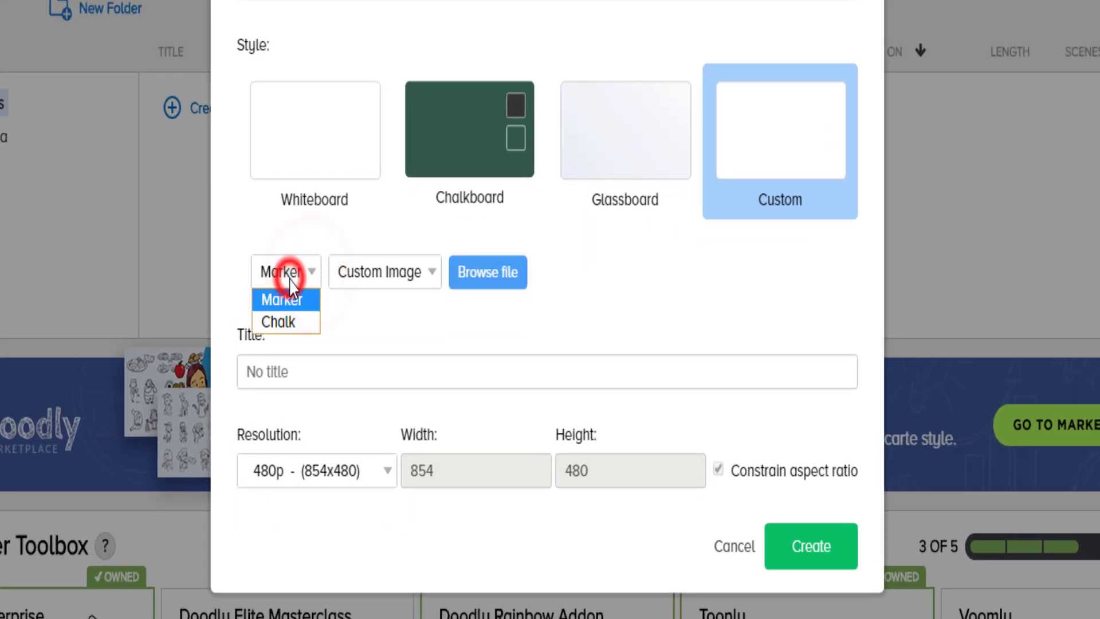
left_click(286, 322)
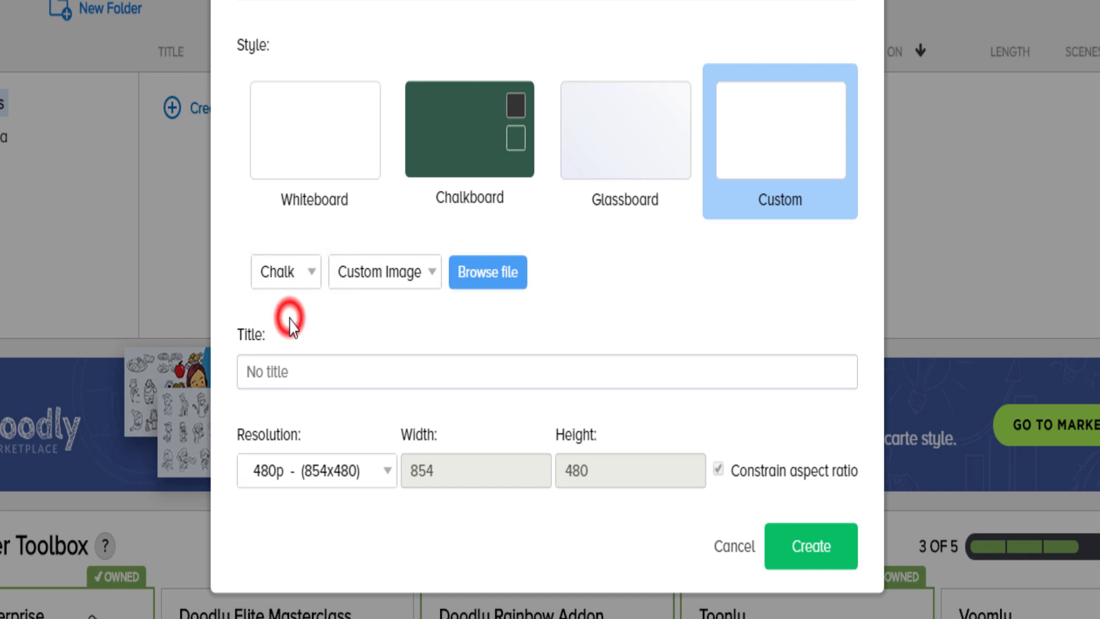
- Switch to Whiteboard and back to Custom, and try both Chalk and Marker as the drawing tool
left_click(347, 142)
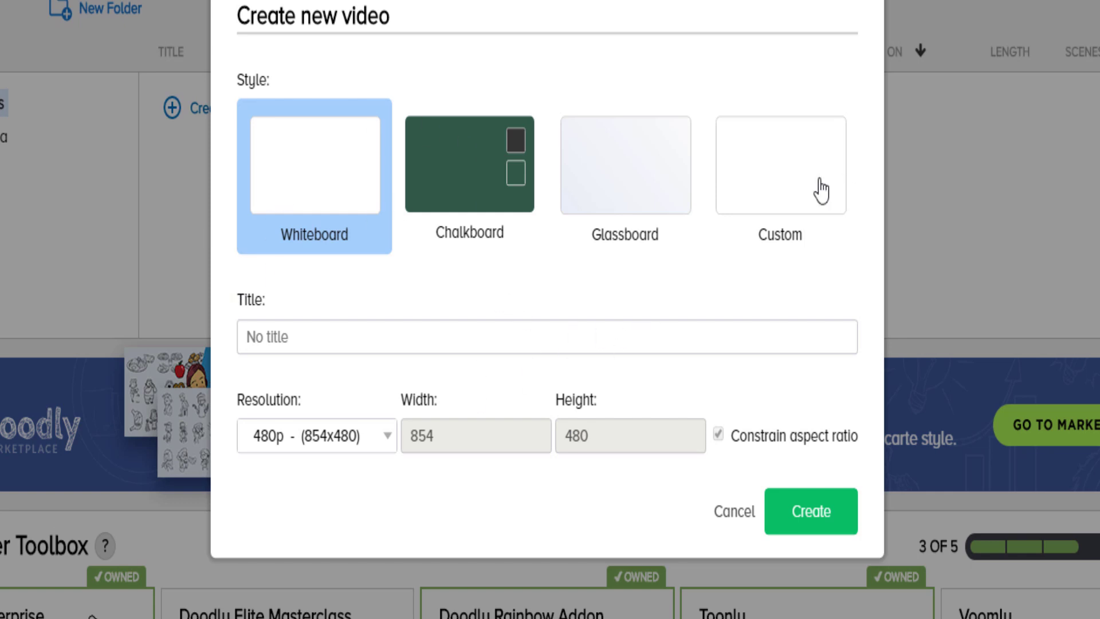
left_click(791, 186)
left_click(292, 278)
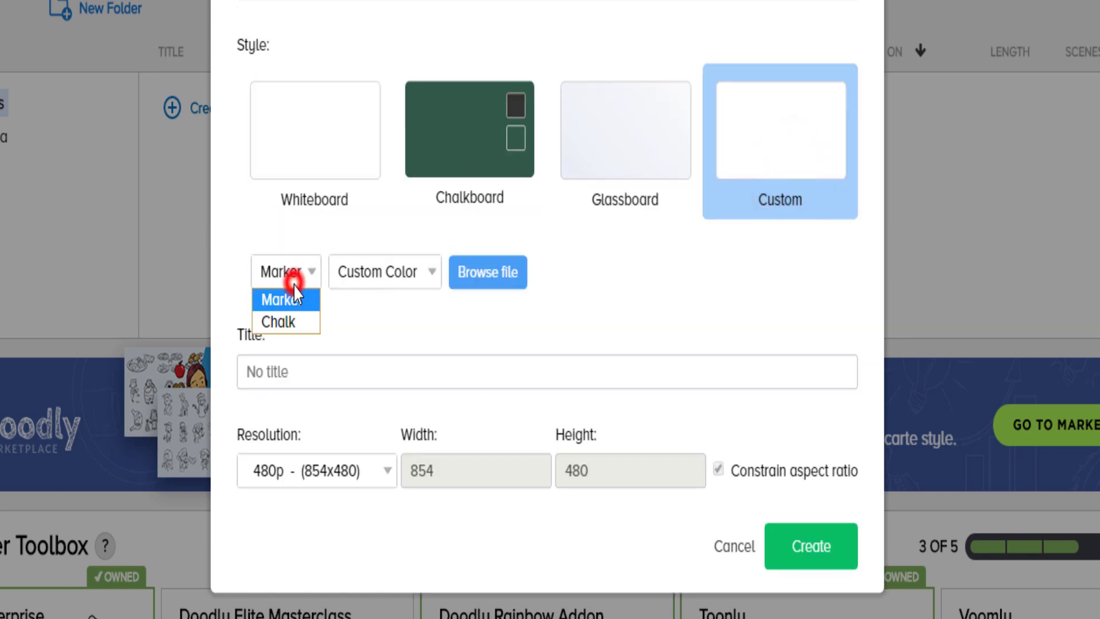
left_click(271, 324)
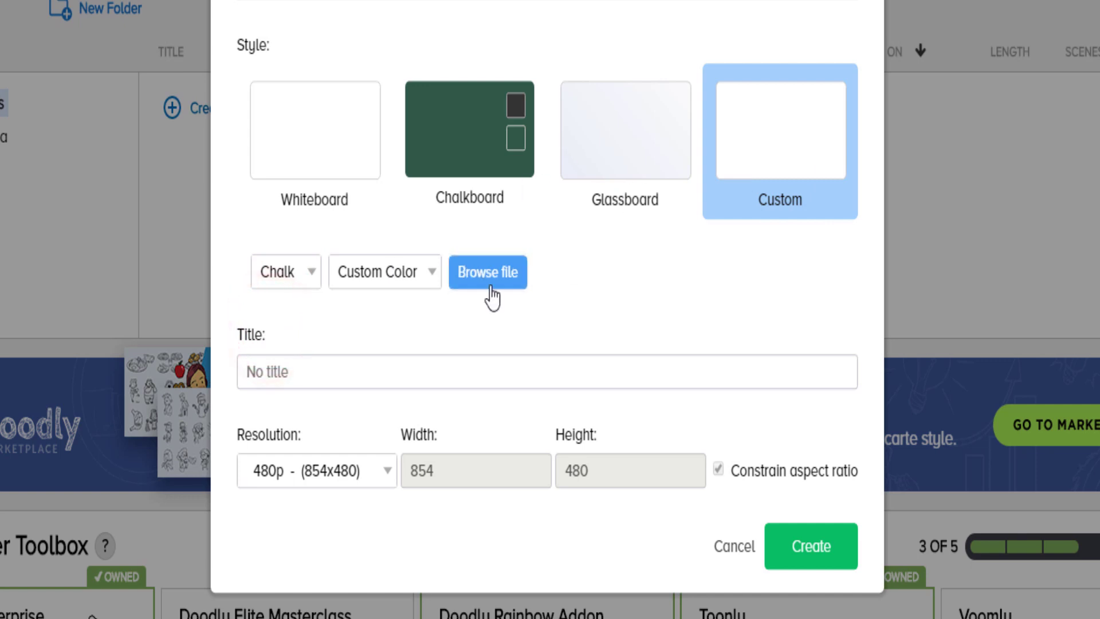
left_click(285, 272)
left_click(276, 293)
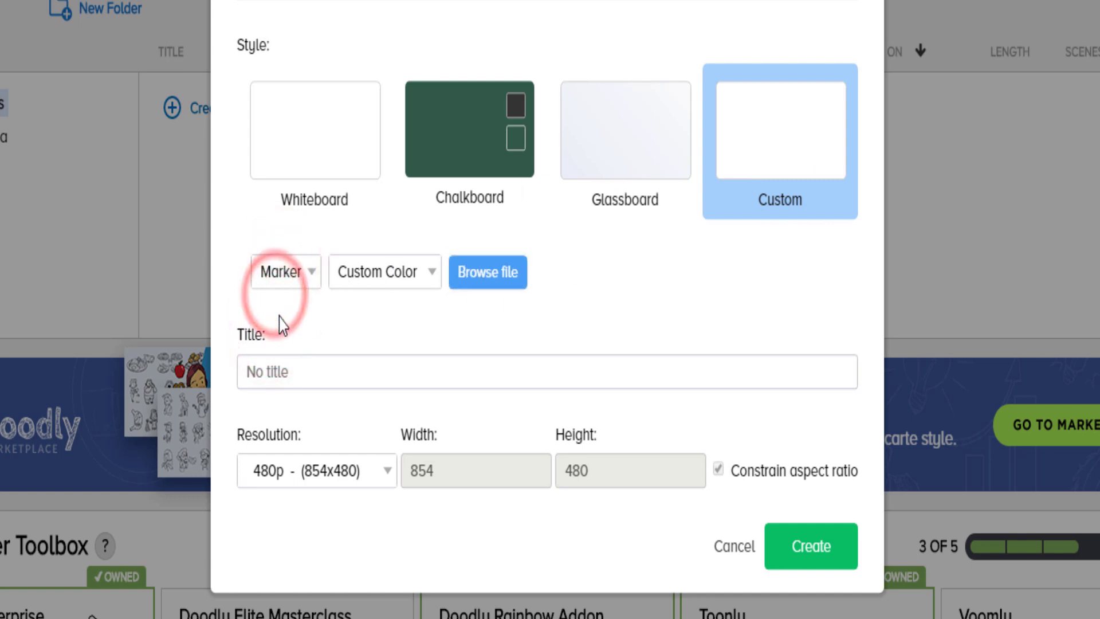
- Choose the Whiteboard style and title the video "First Project"
left_click(282, 129)
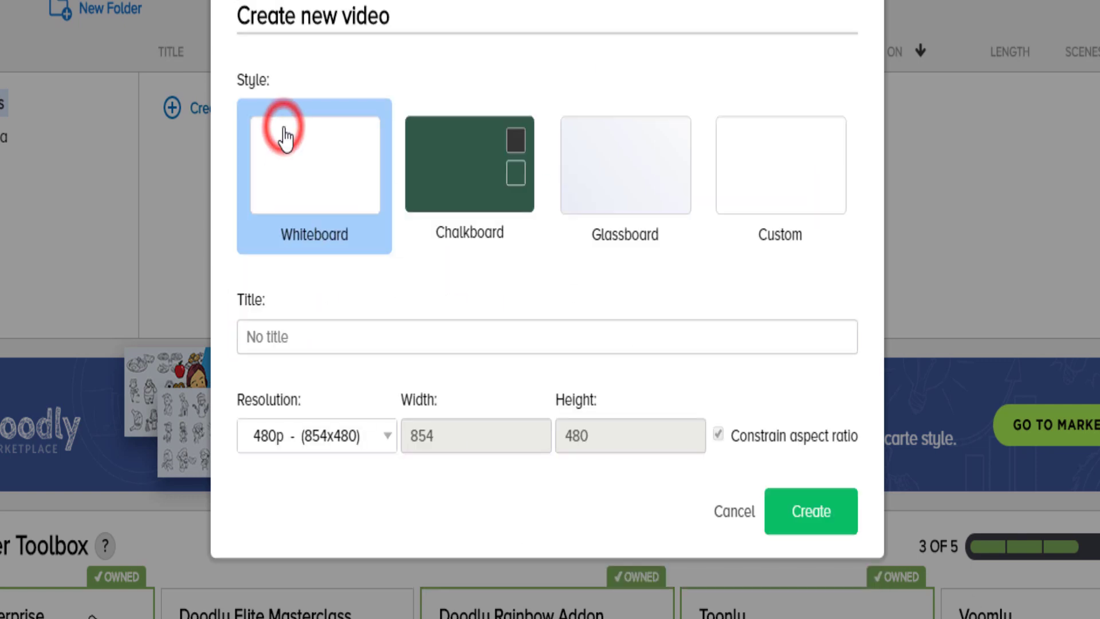
left_click(322, 342)
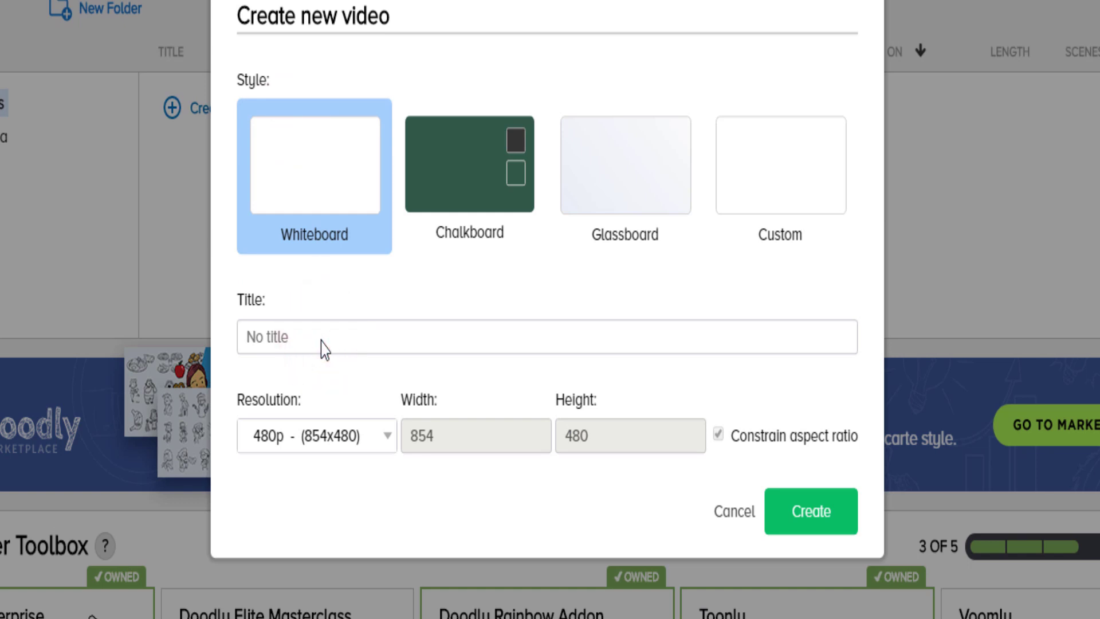
type("First Project")
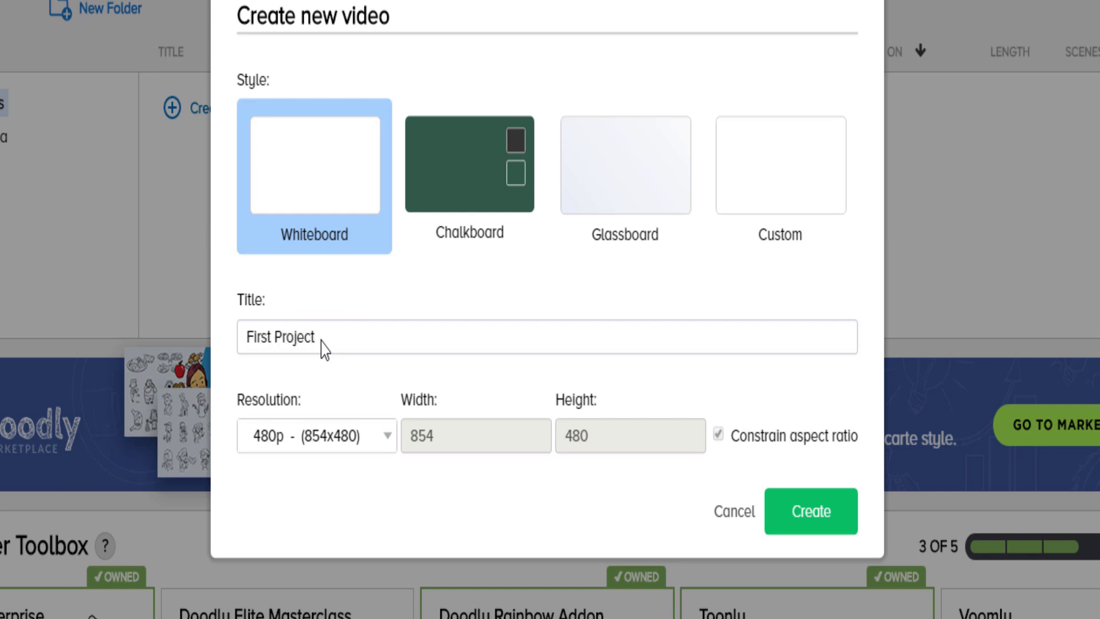
- Set the video resolution to 1080p (1920x1080) and create the video
left_click(358, 446)
left_click(329, 390)
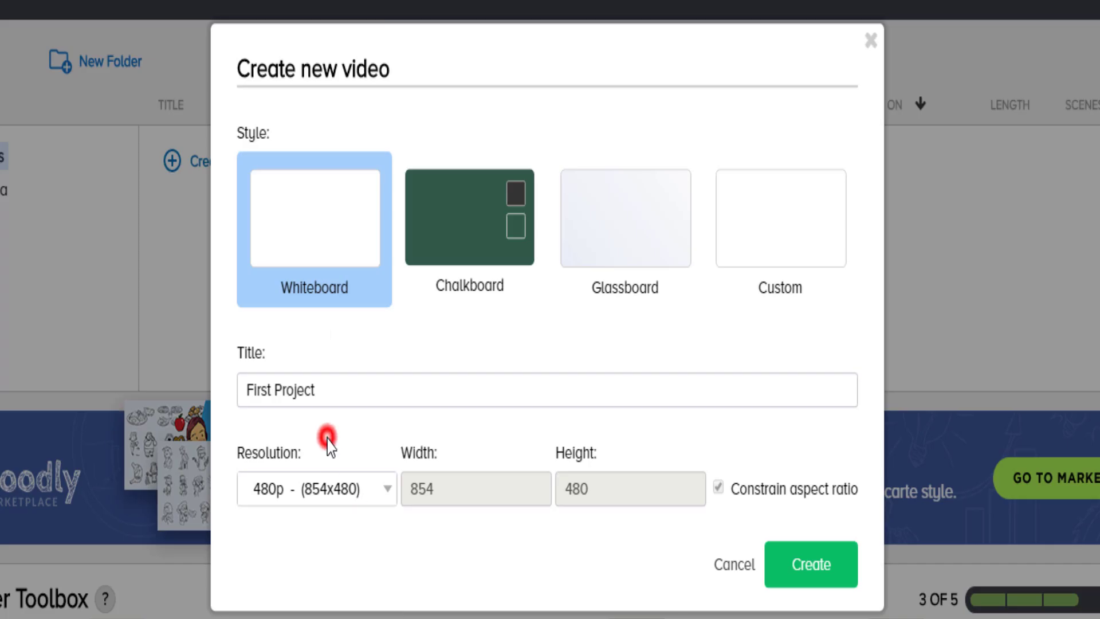
left_click(331, 491)
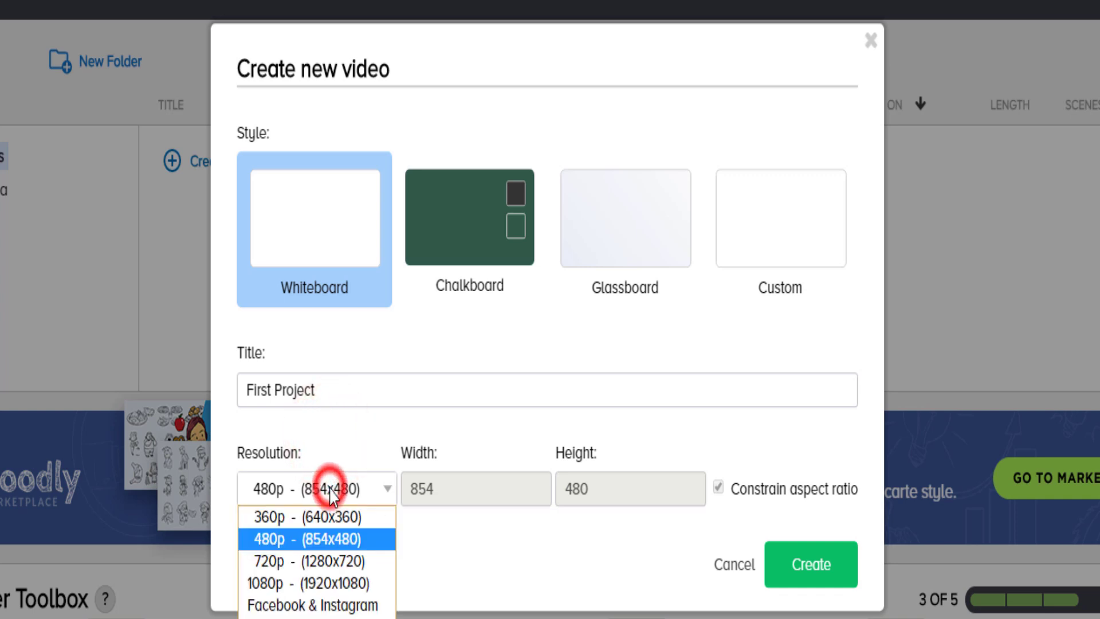
left_click(330, 585)
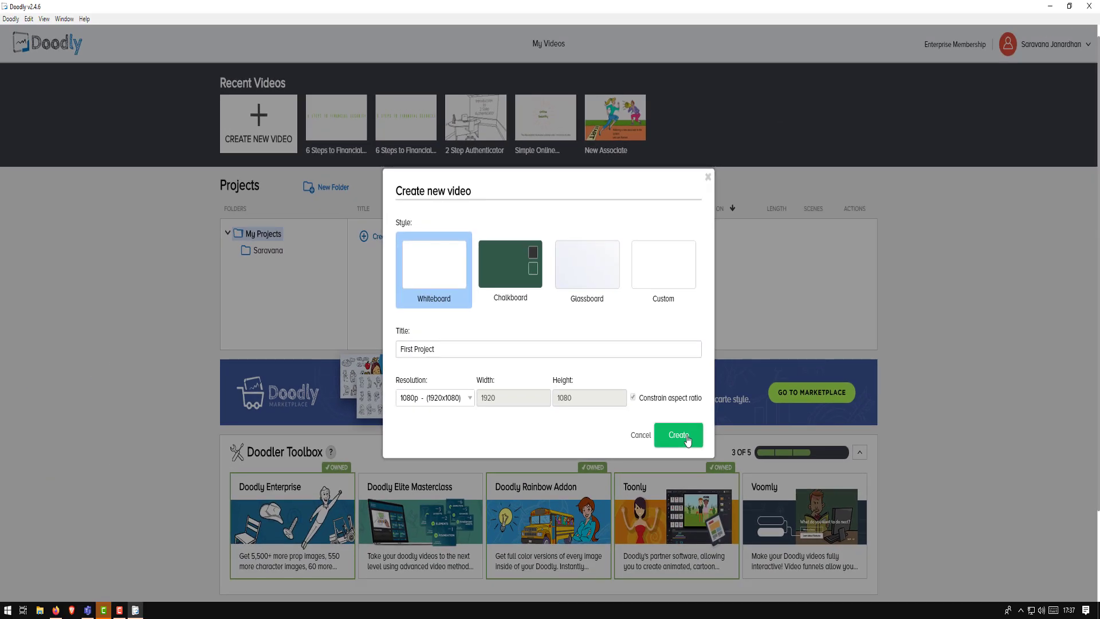
left_click(829, 573)
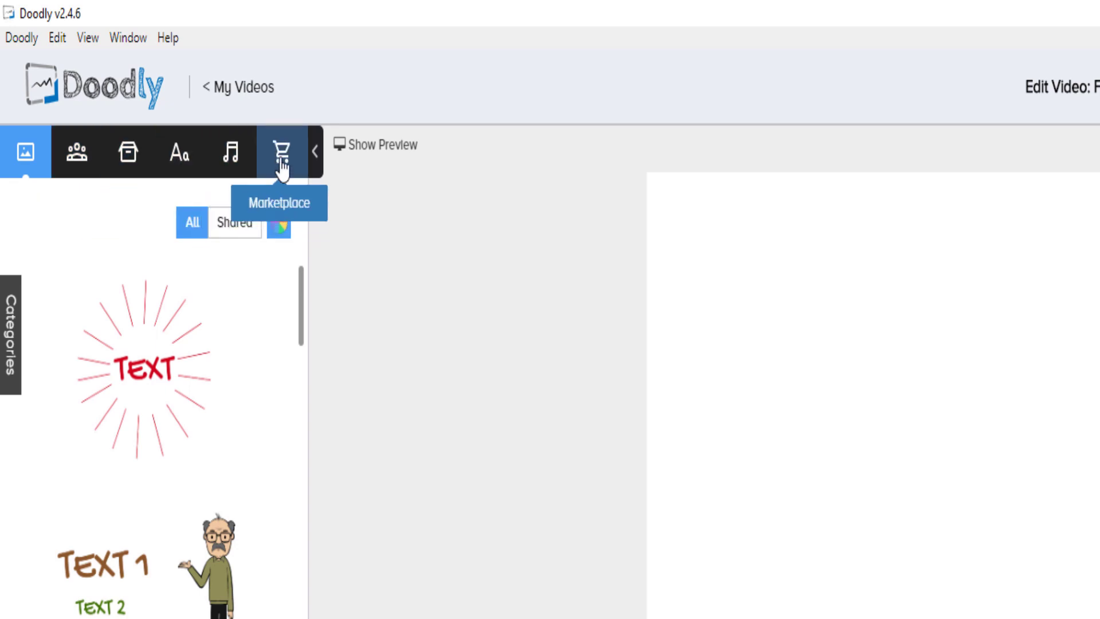
- Browse the ready-made scenes in the scene library and open the Characters library
left_click(29, 156)
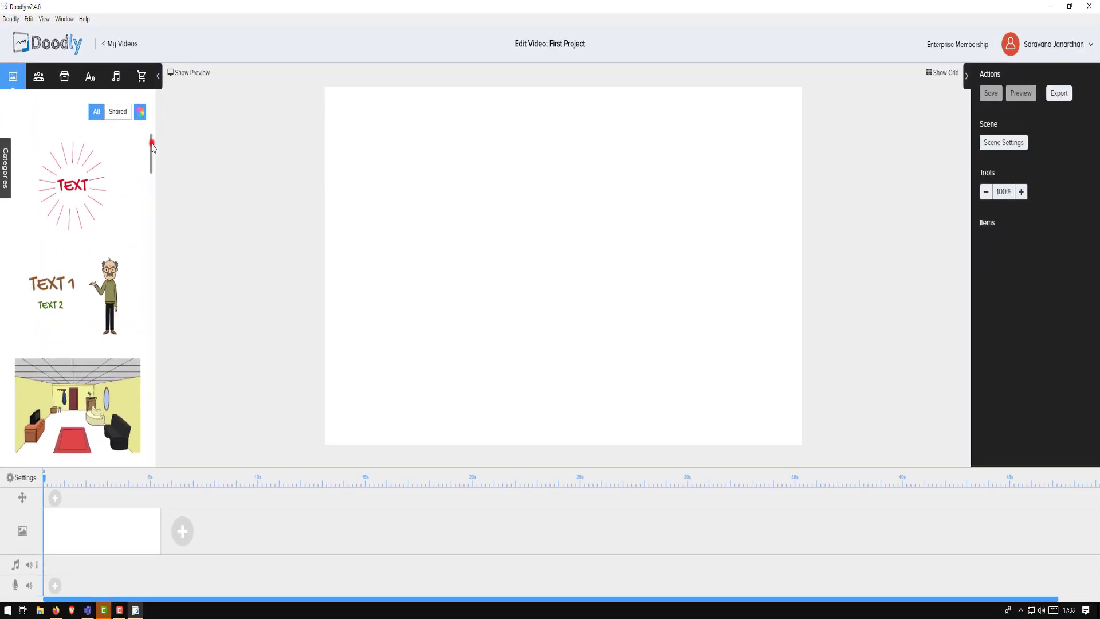
left_click_drag(152, 144, 152, 168)
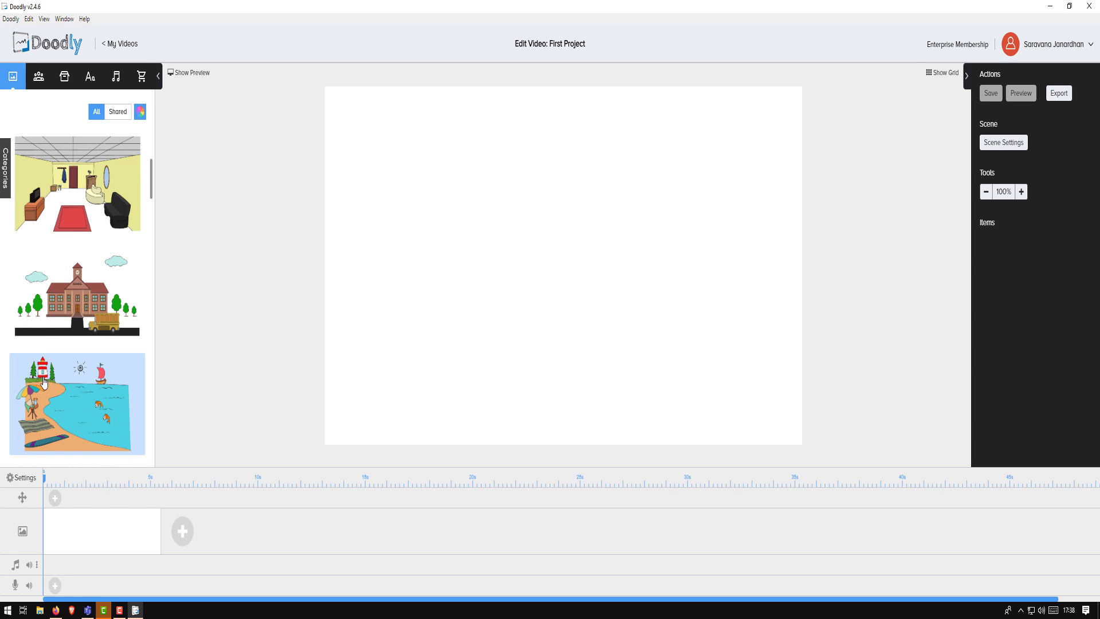
left_click(38, 76)
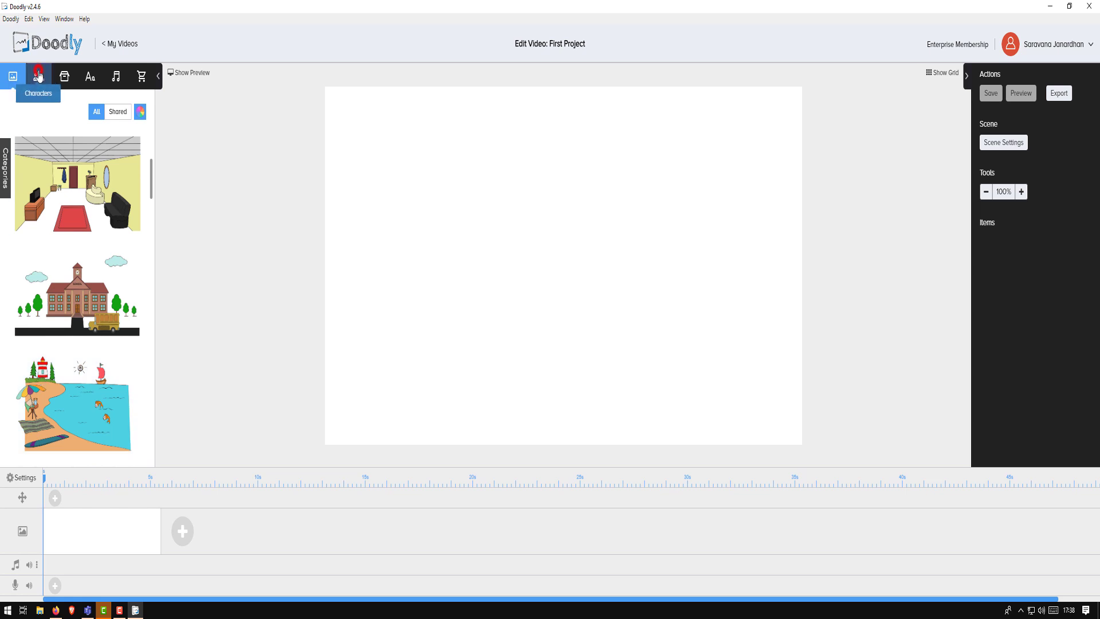
- Look through the Characters library past the Adam poses to the Agatha characters
left_click_drag(153, 222, 142, 381)
scroll(102, 371, "down", 15)
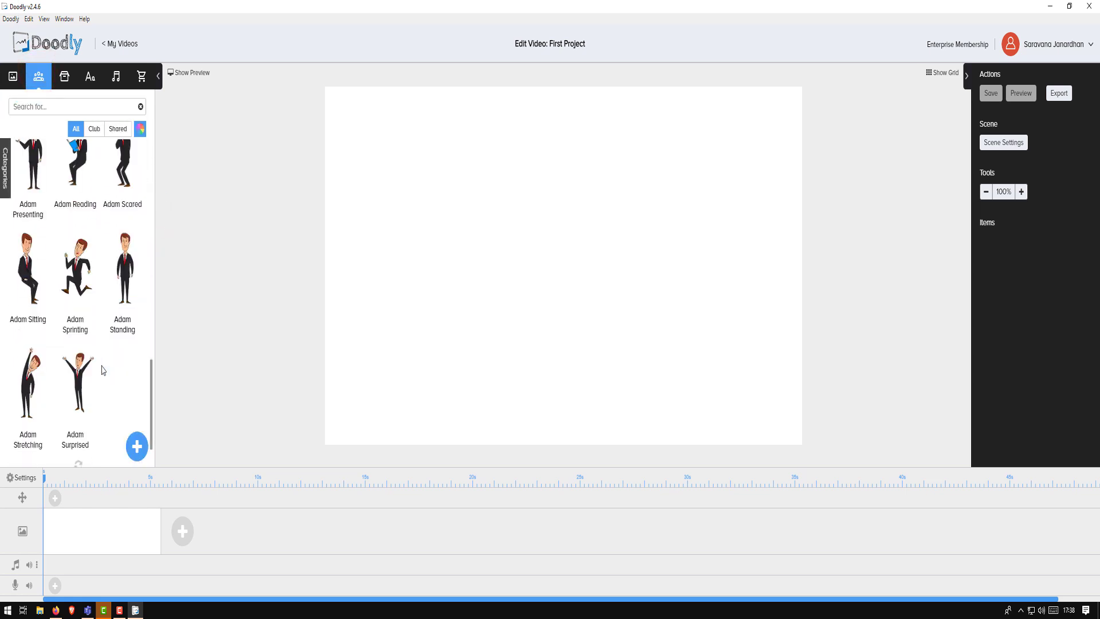
scroll(102, 370, "down", 3)
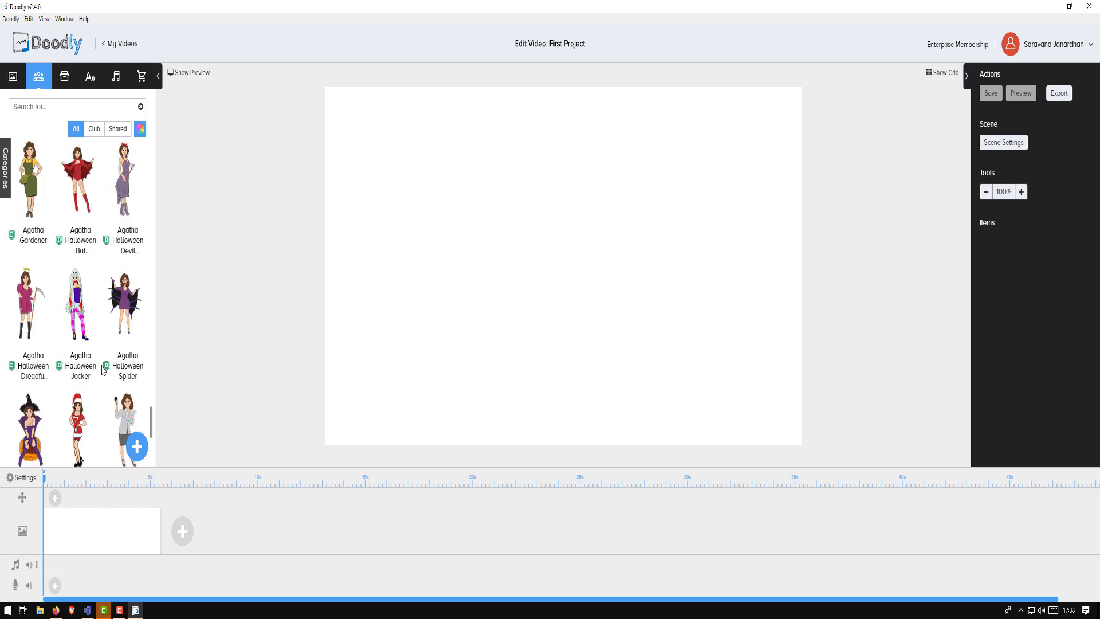
- Open the Props library and look through the available prop images
left_click(66, 80)
scroll(94, 272, "down", 4)
scroll(94, 275, "up", 4)
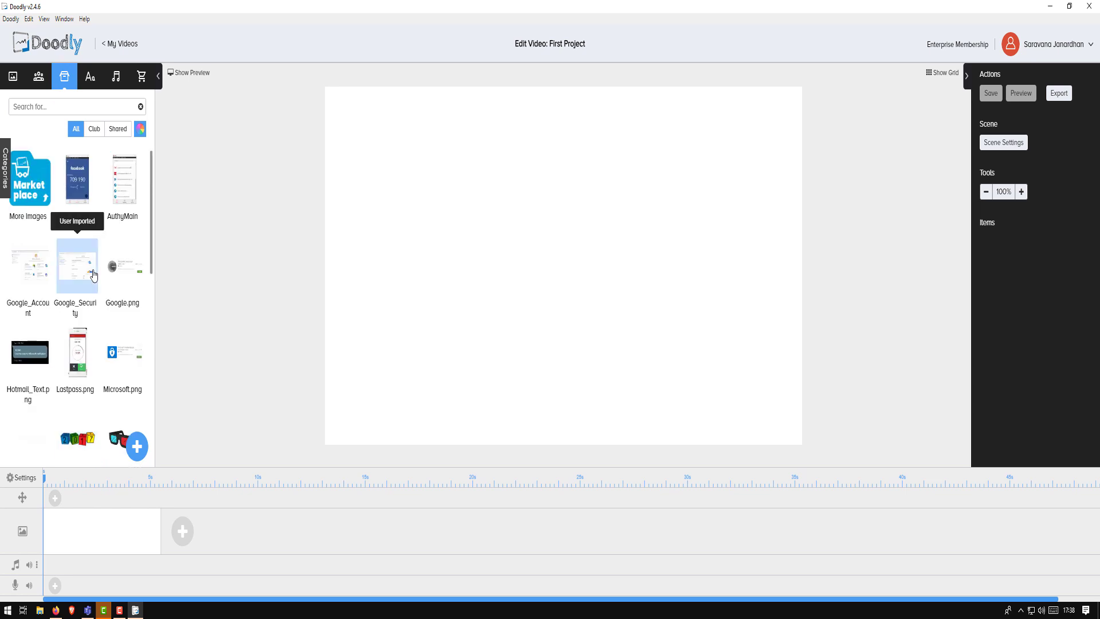
scroll(86, 378, "down", 5)
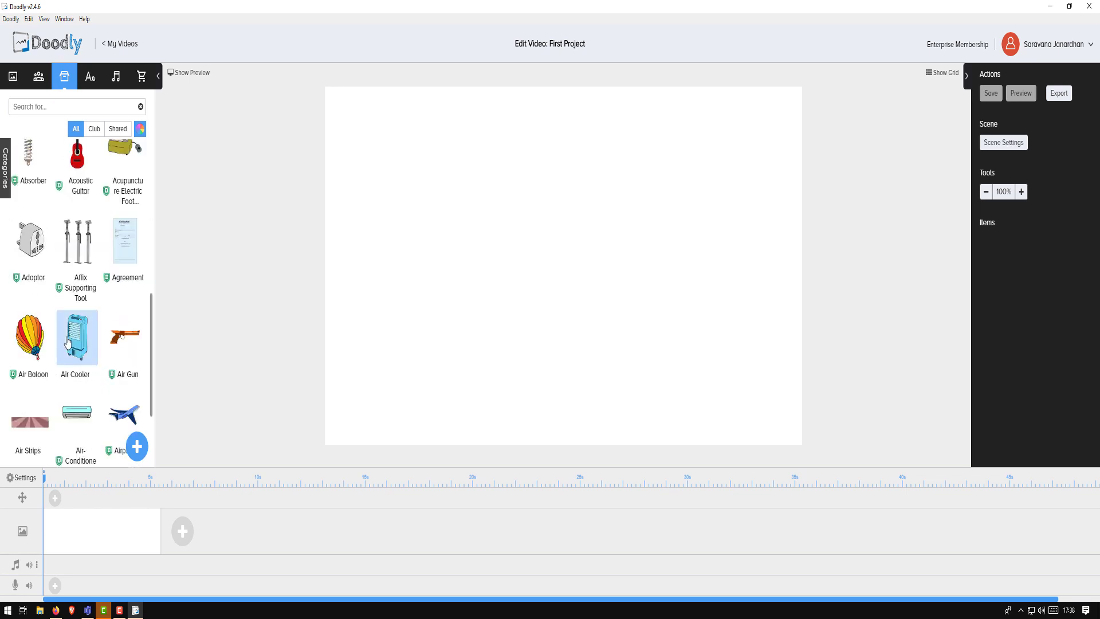
scroll(67, 343, "down", 2)
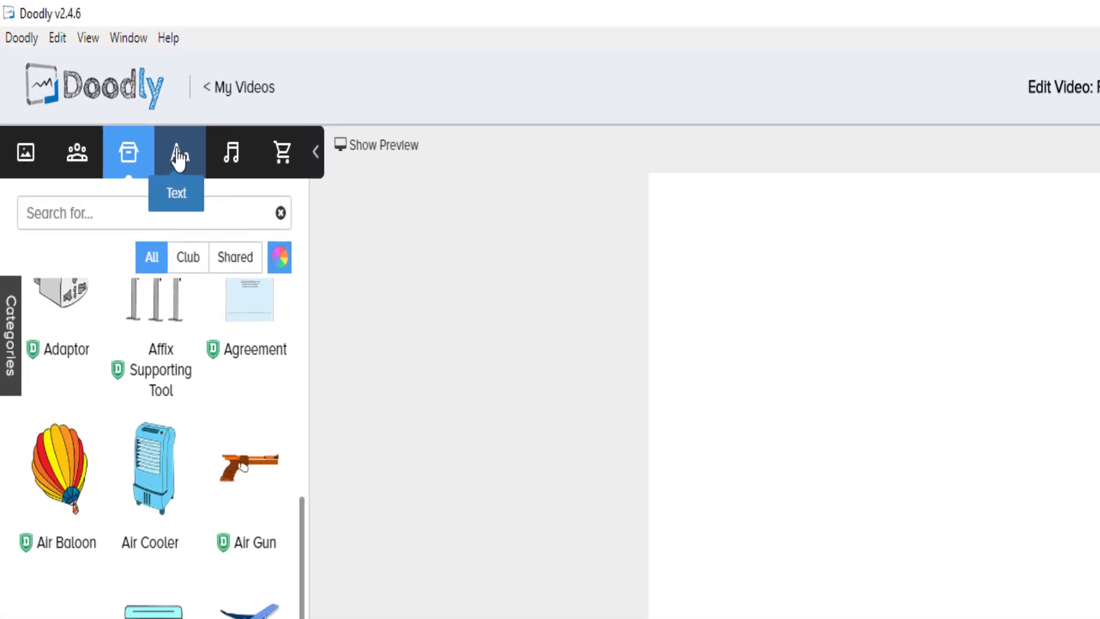
- Look through the fonts in the Text library down to Patrick Hand Regular, and view the dialog for adding a new font
left_click(89, 78)
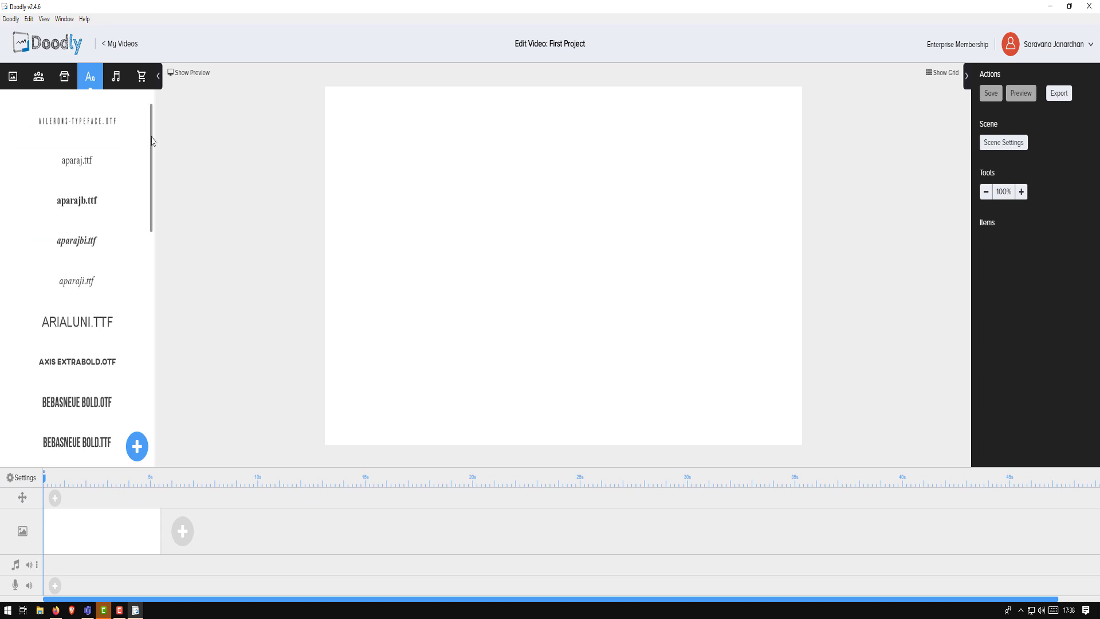
left_click(153, 140)
left_click(137, 445)
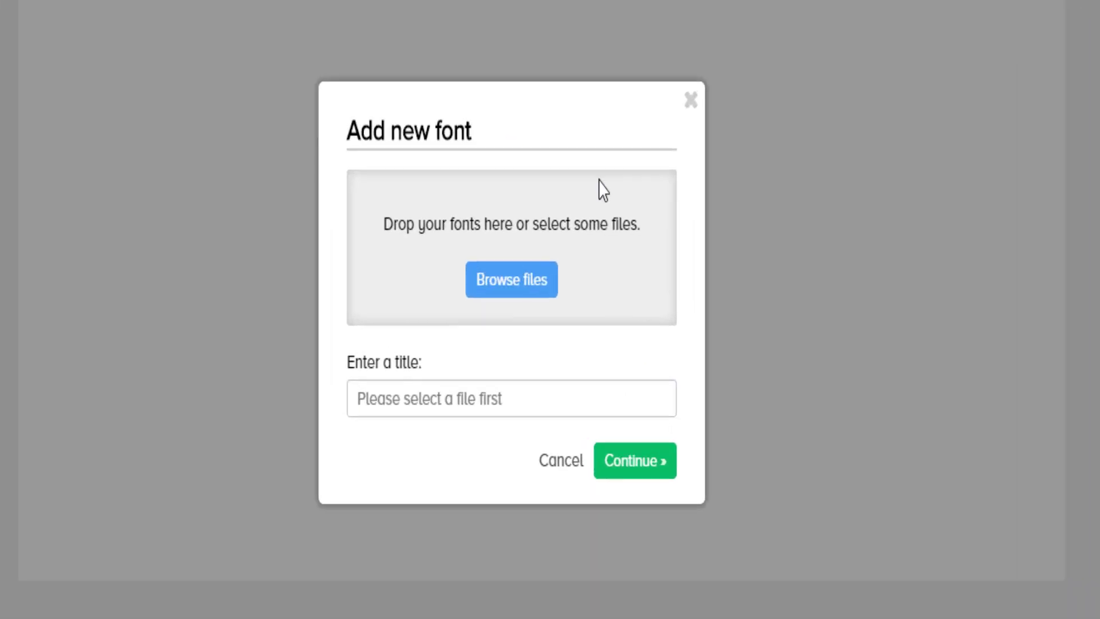
left_click(556, 461)
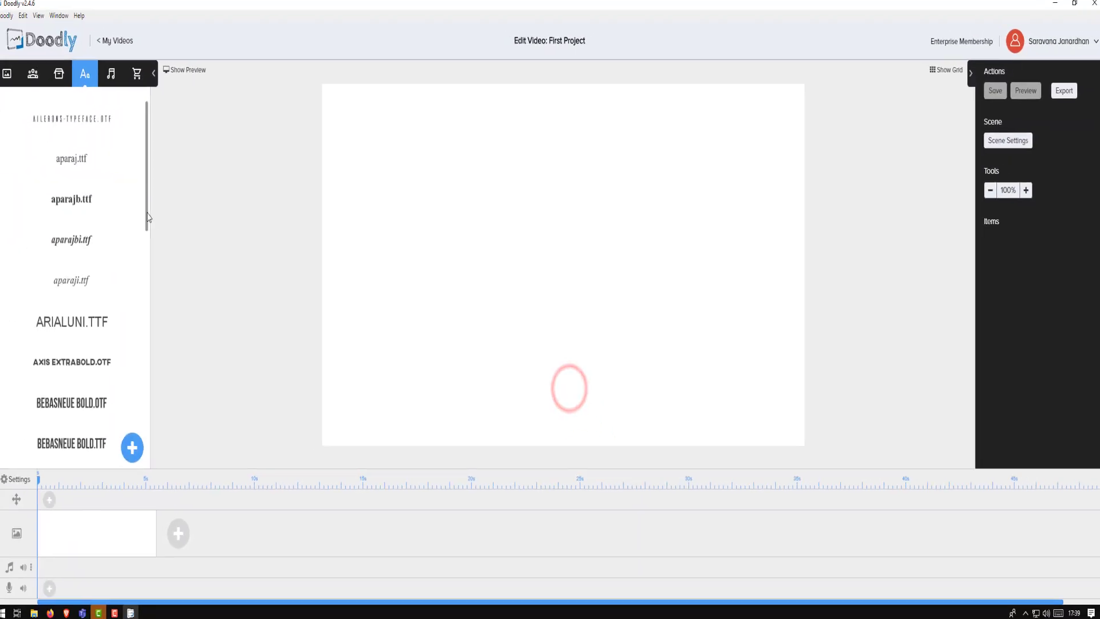
left_click_drag(148, 215, 157, 497)
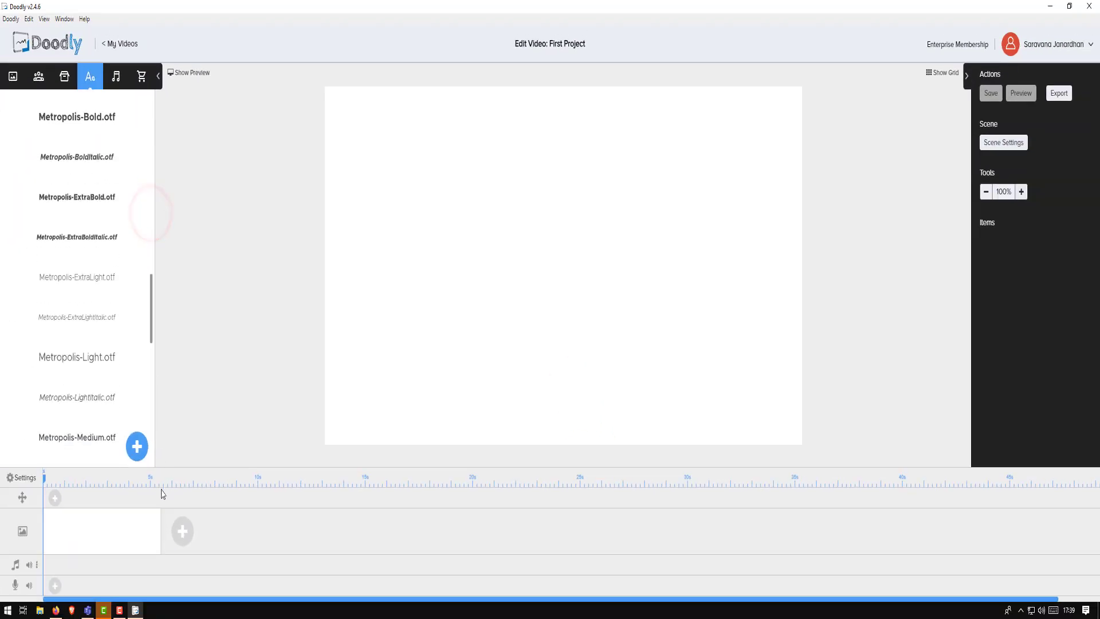
scroll(151, 167, "down", 15)
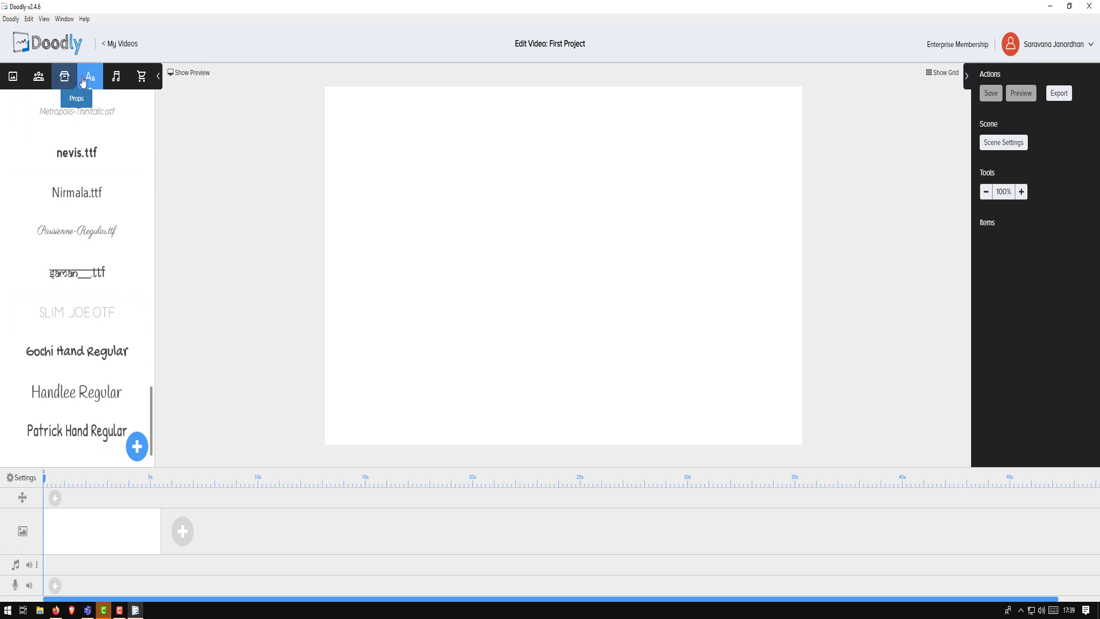
- View the dialogs for adding a new prop and a new character without importing anything, and return to the Scenes library
left_click(65, 78)
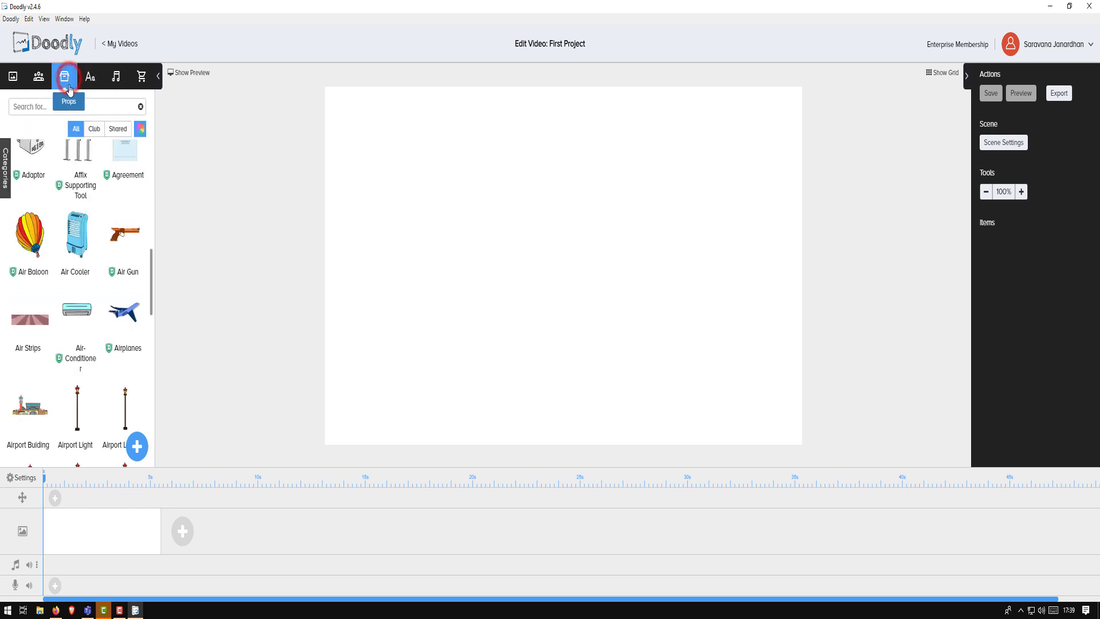
left_click(136, 452)
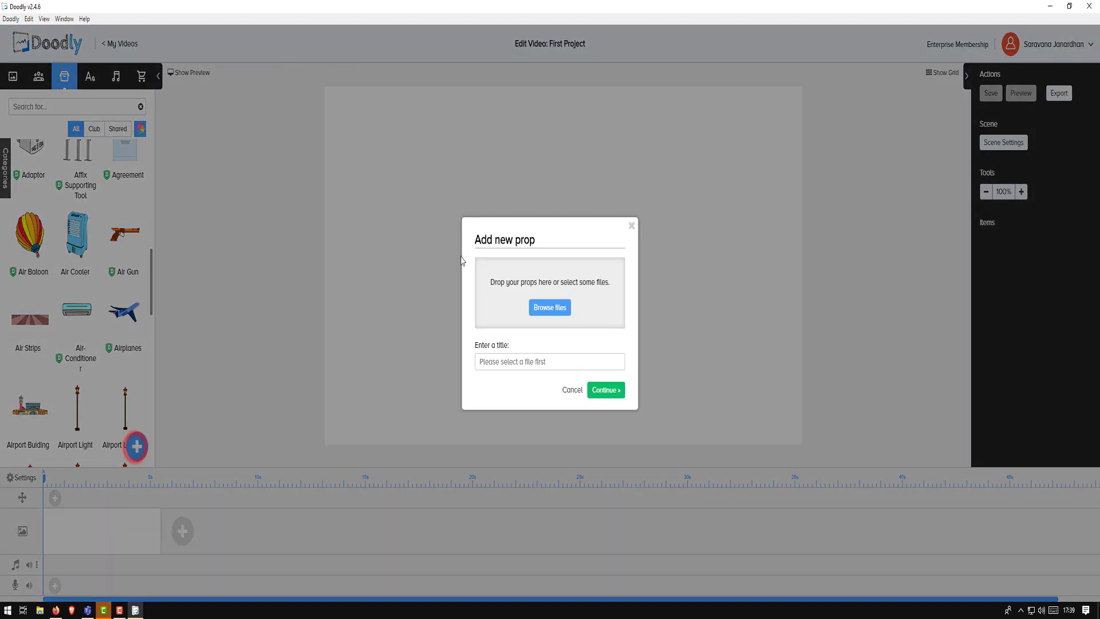
left_click(571, 392)
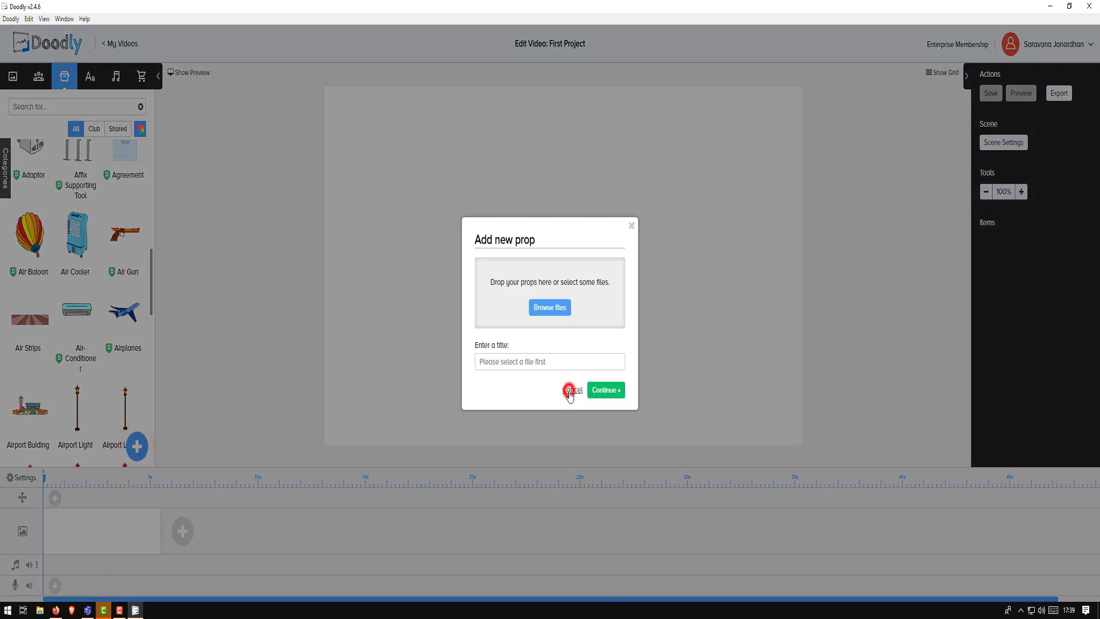
left_click(36, 78)
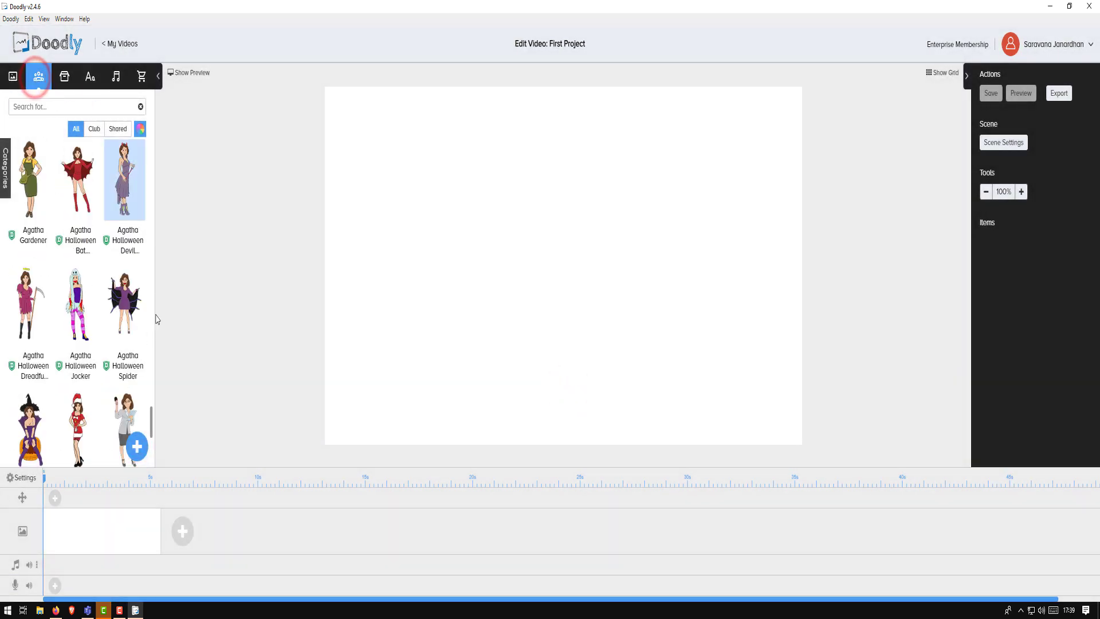
left_click(137, 446)
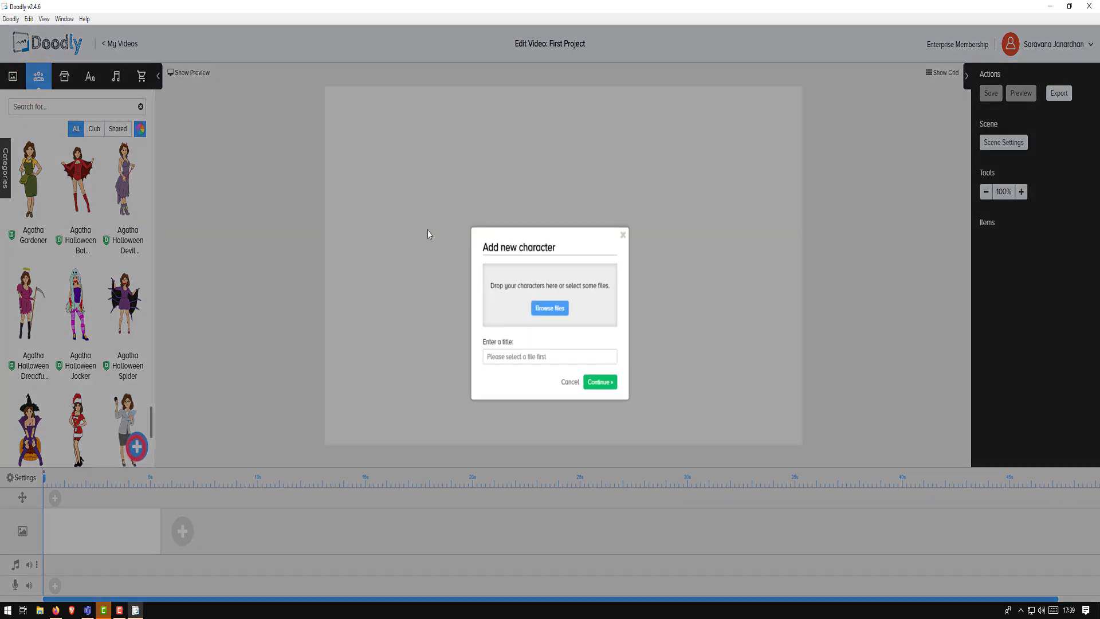
left_click(569, 392)
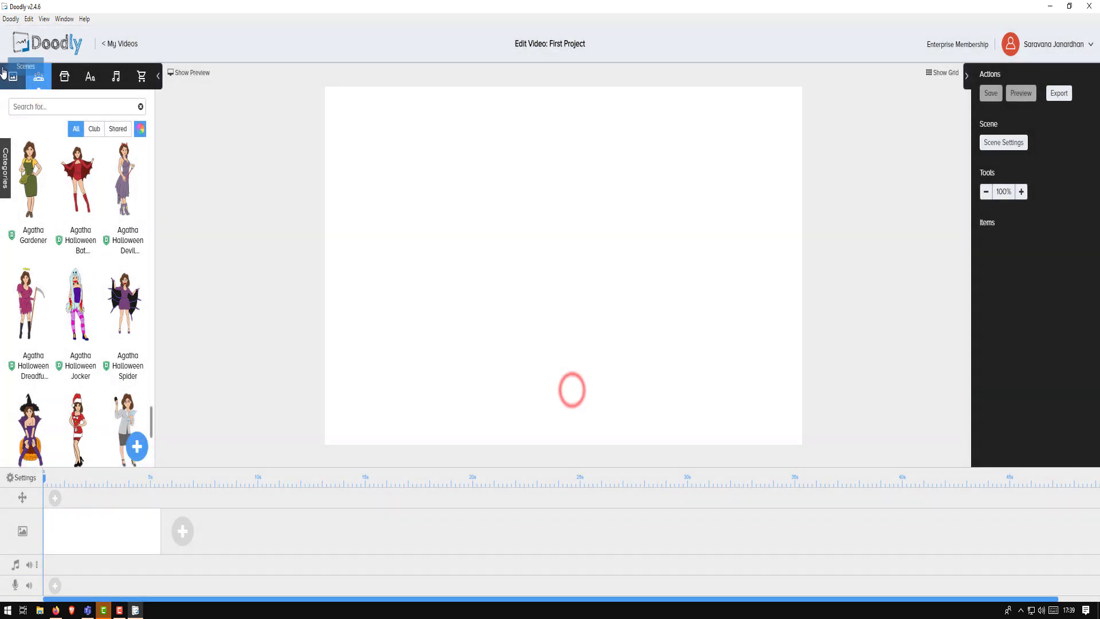
left_click(12, 79)
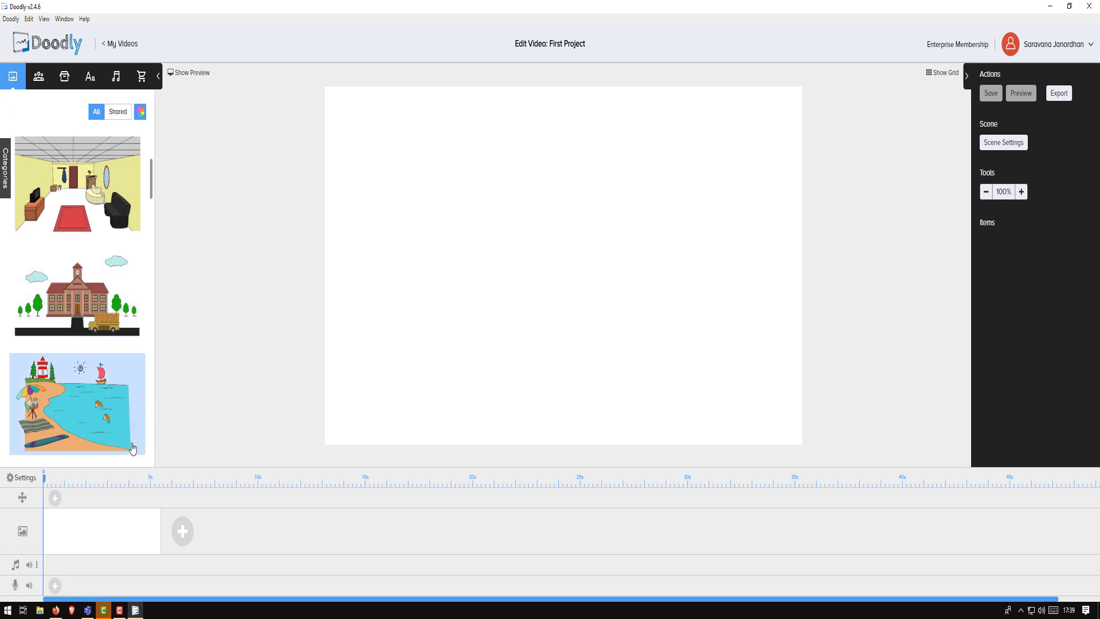
- Look through the music tracks in the audio library and return to the start of the list
left_click(116, 78)
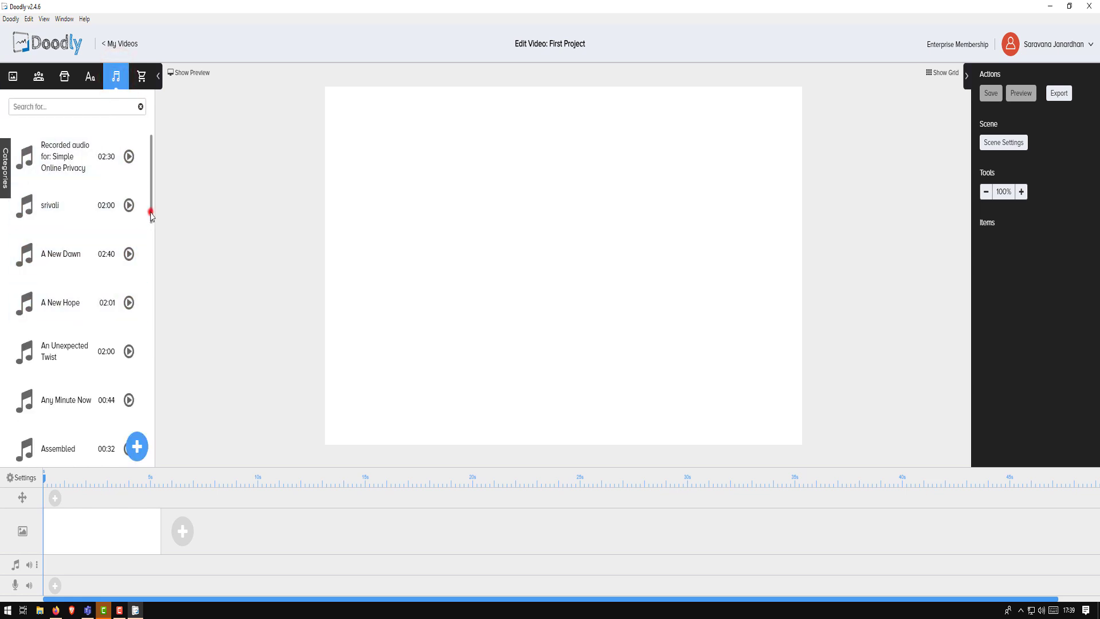
left_click_drag(151, 215, 142, 376)
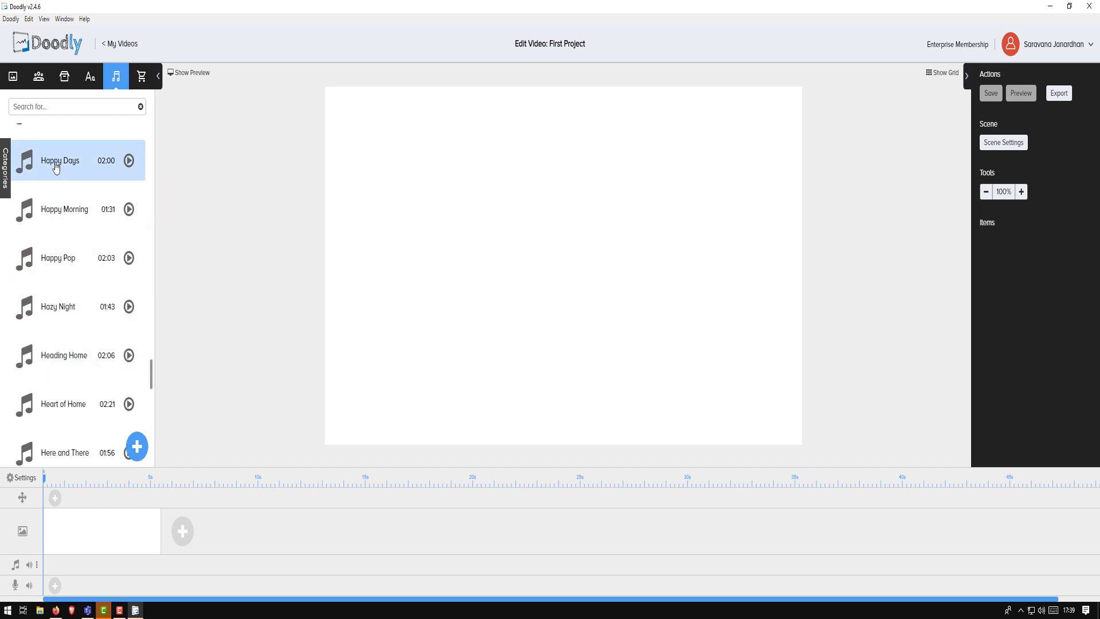
left_click(152, 370)
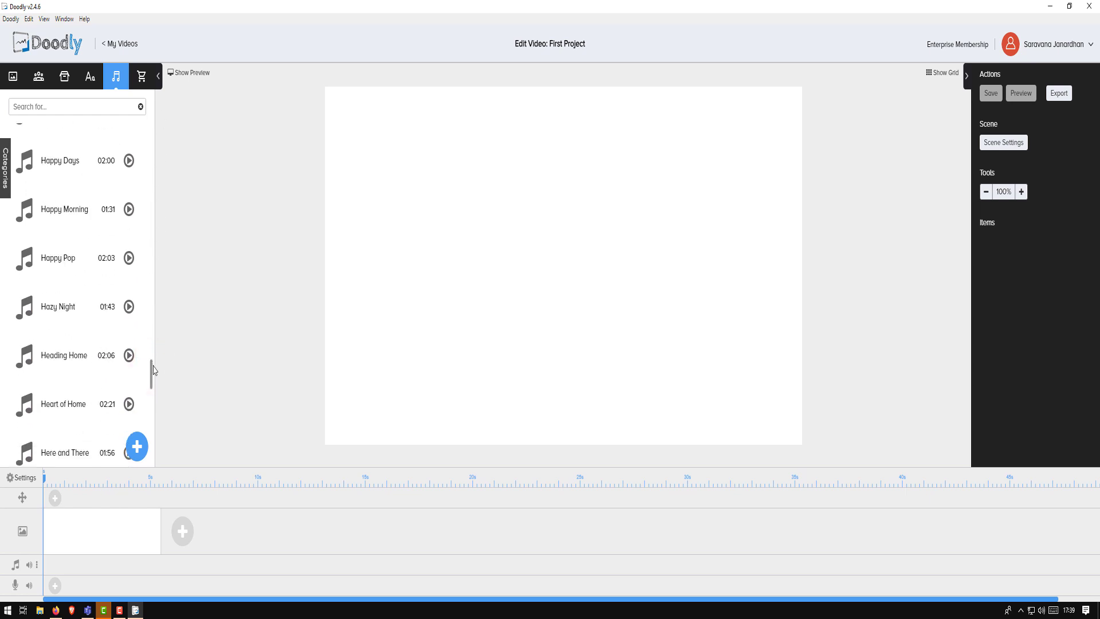
left_click_drag(153, 370, 153, 140)
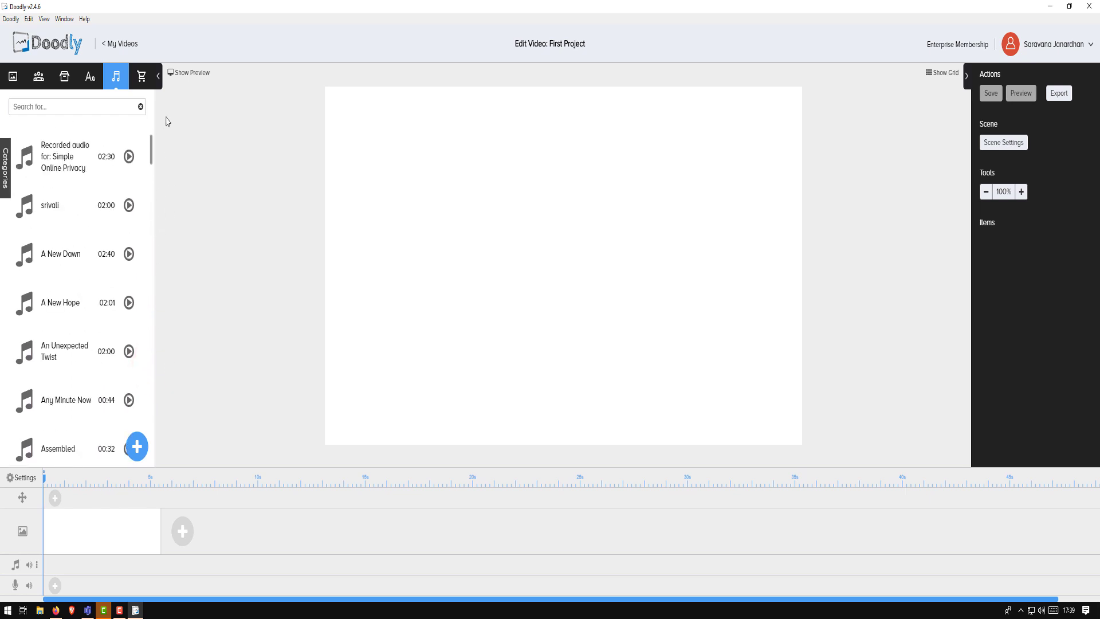
left_click(151, 158)
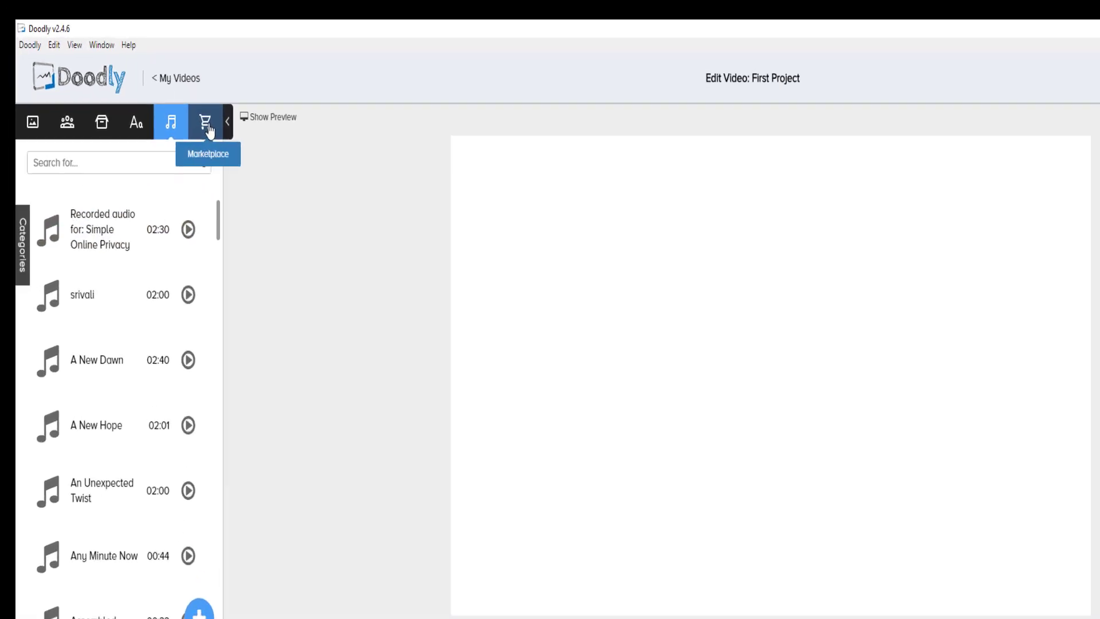
- View the Marketplace library and revisit the Characters, Props and Scenes libraries
left_click(209, 131)
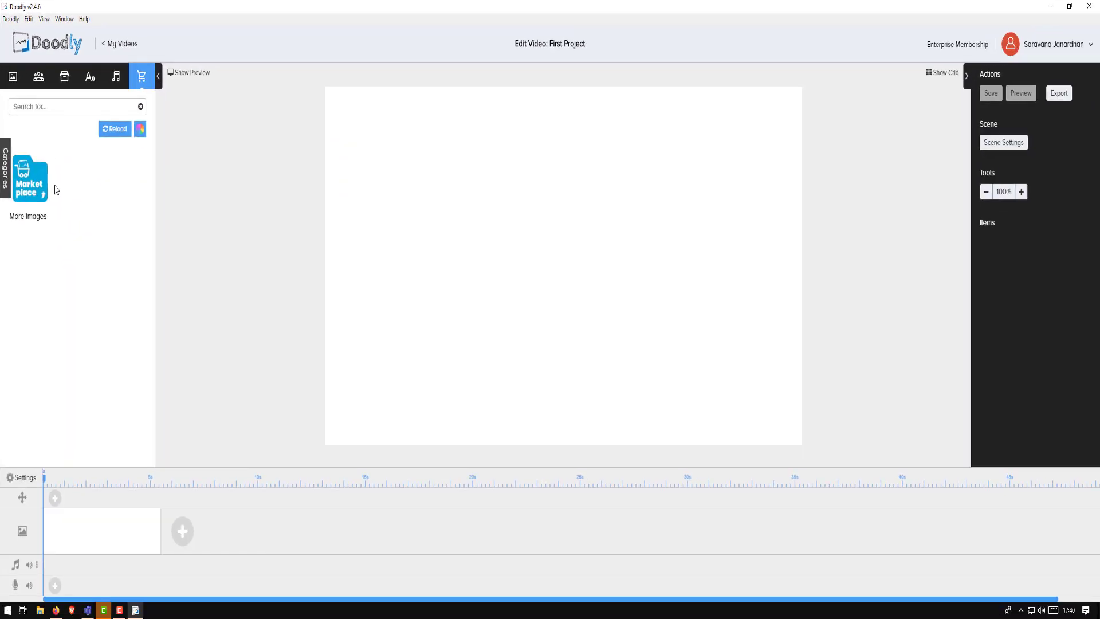
left_click(39, 76)
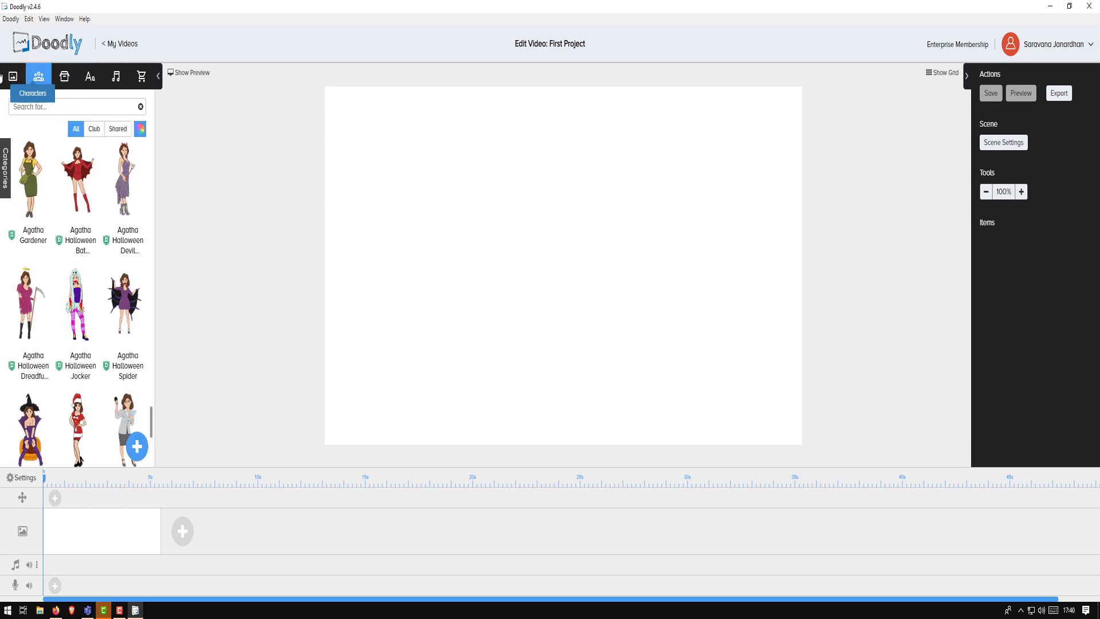
left_click(64, 81)
left_click(142, 76)
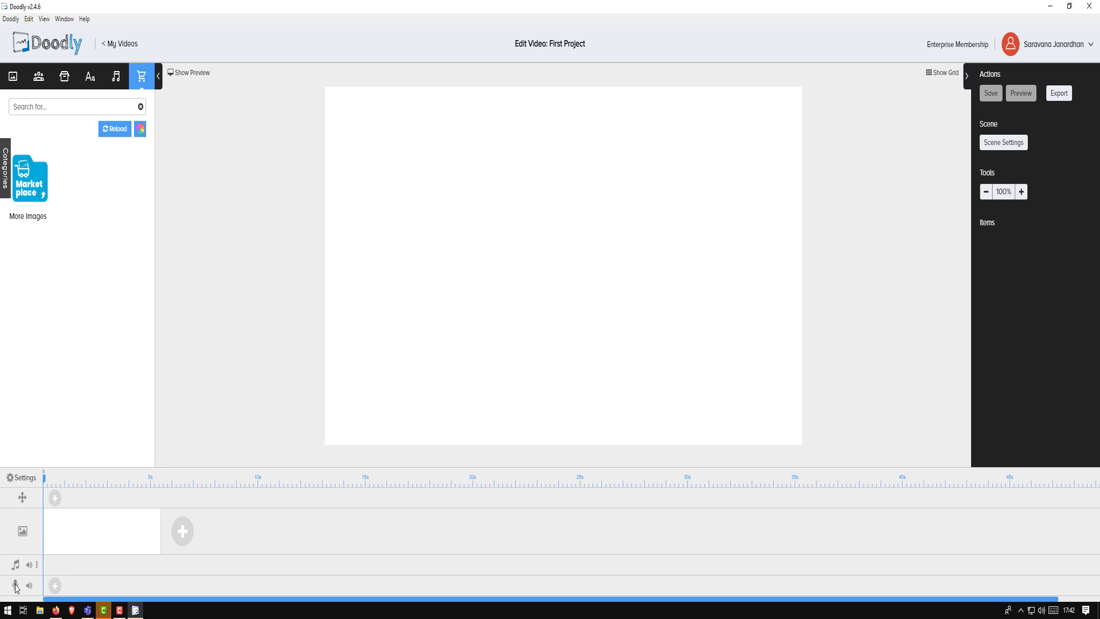
left_click(12, 77)
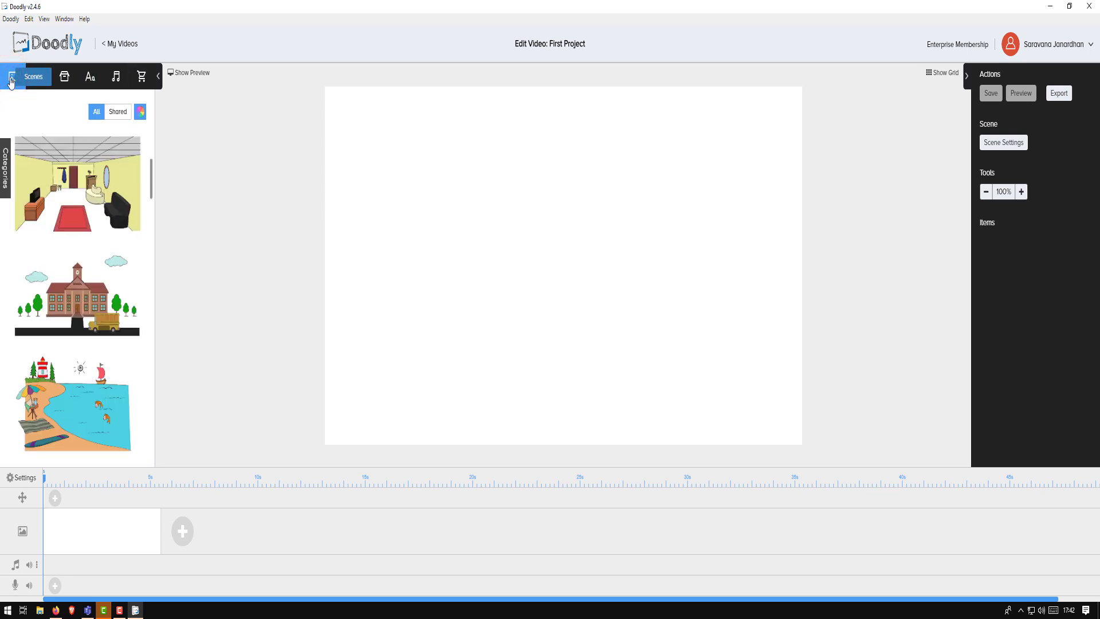
- Place a text item in the Patrick Hand Regular font on the upper middle of the canvas and select it
left_click(89, 80)
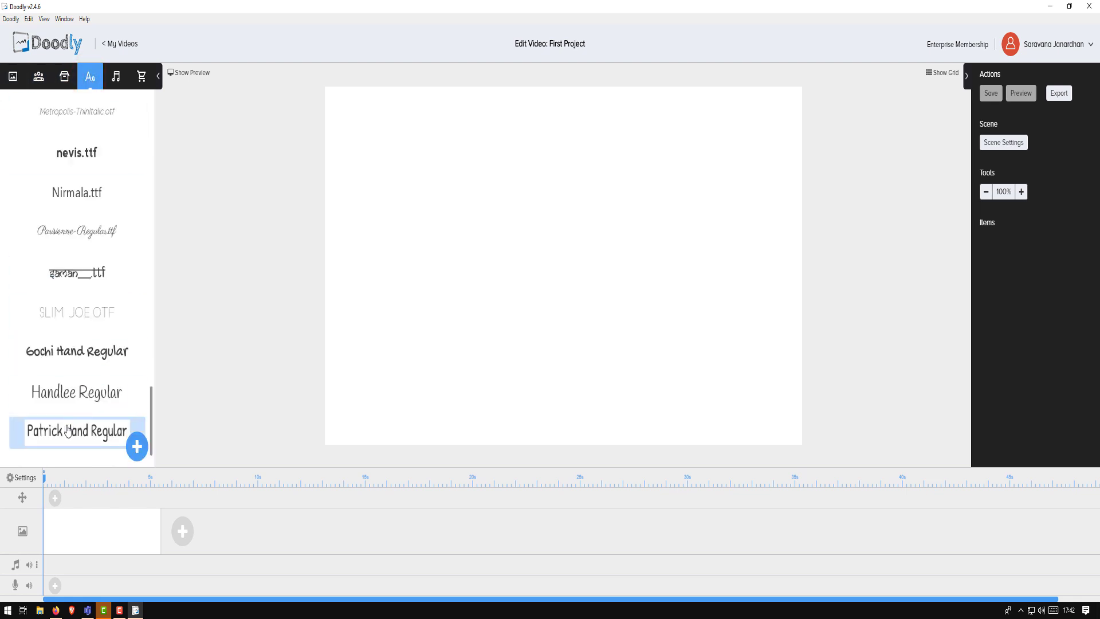
left_click_drag(67, 431, 543, 221)
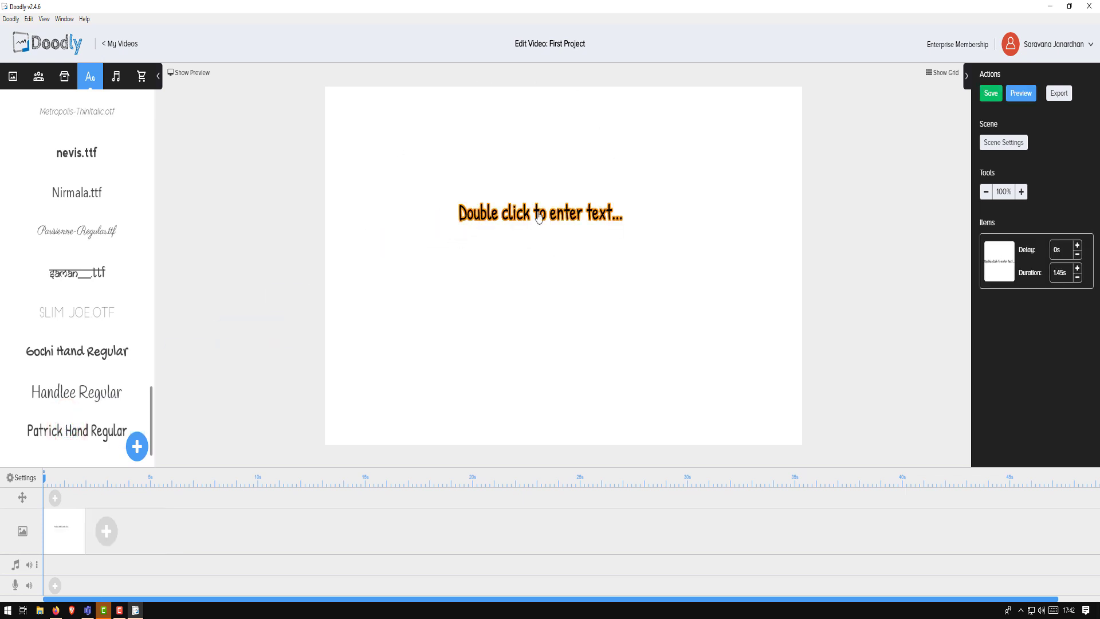
left_click(517, 215)
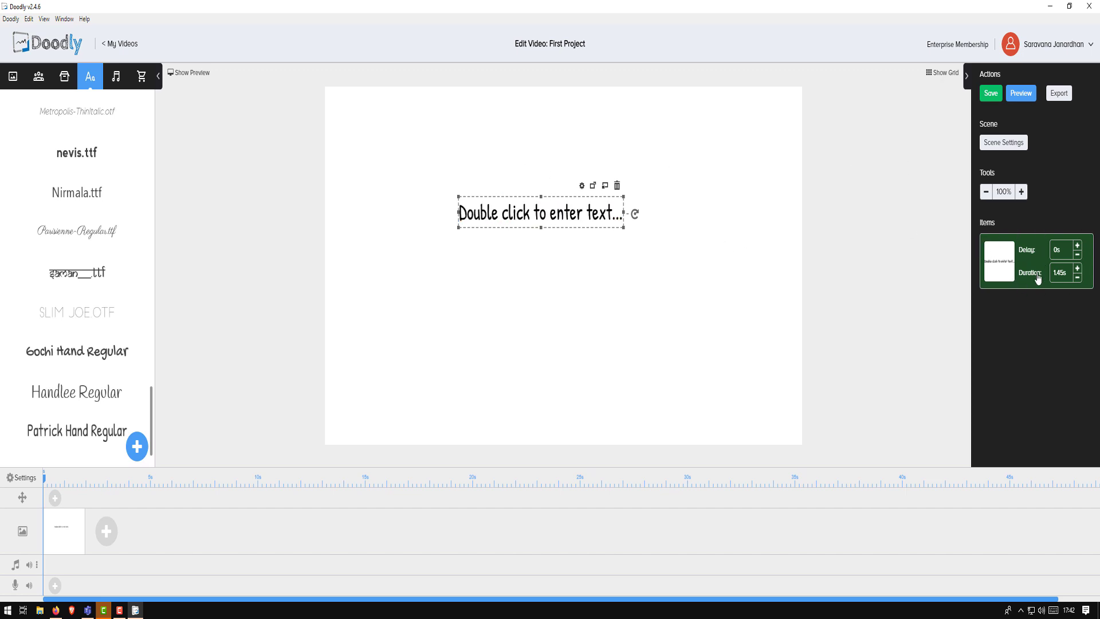
- Open the placed text item for editing and replace its placeholder with "Welcome to Doodly"
double_click(526, 217)
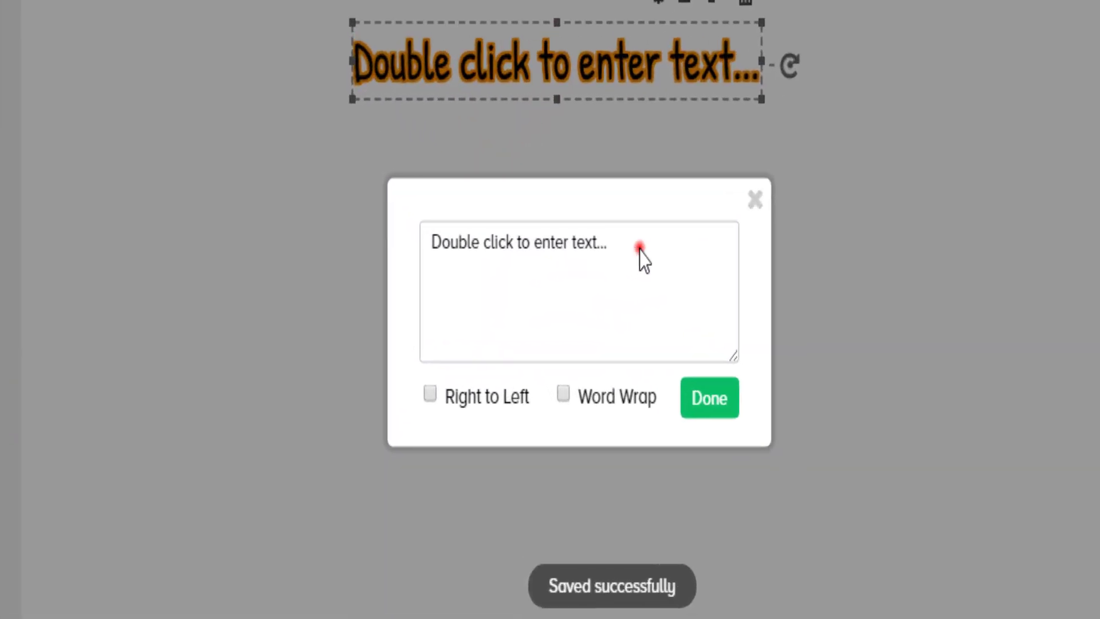
triple_click(591, 276)
type("Welco")
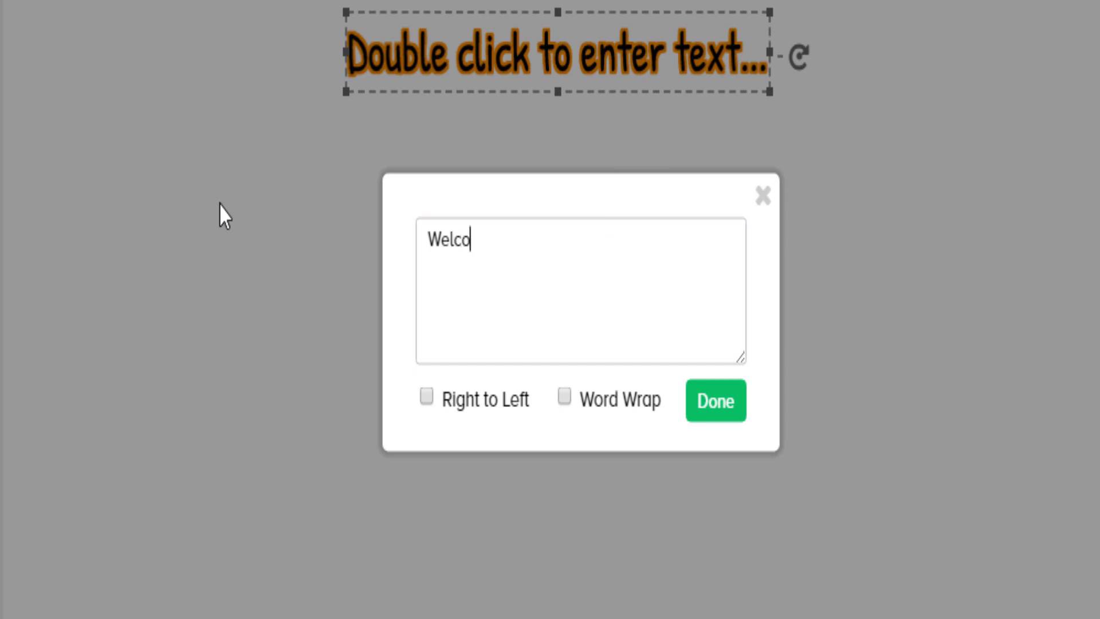
type("me to Doodly")
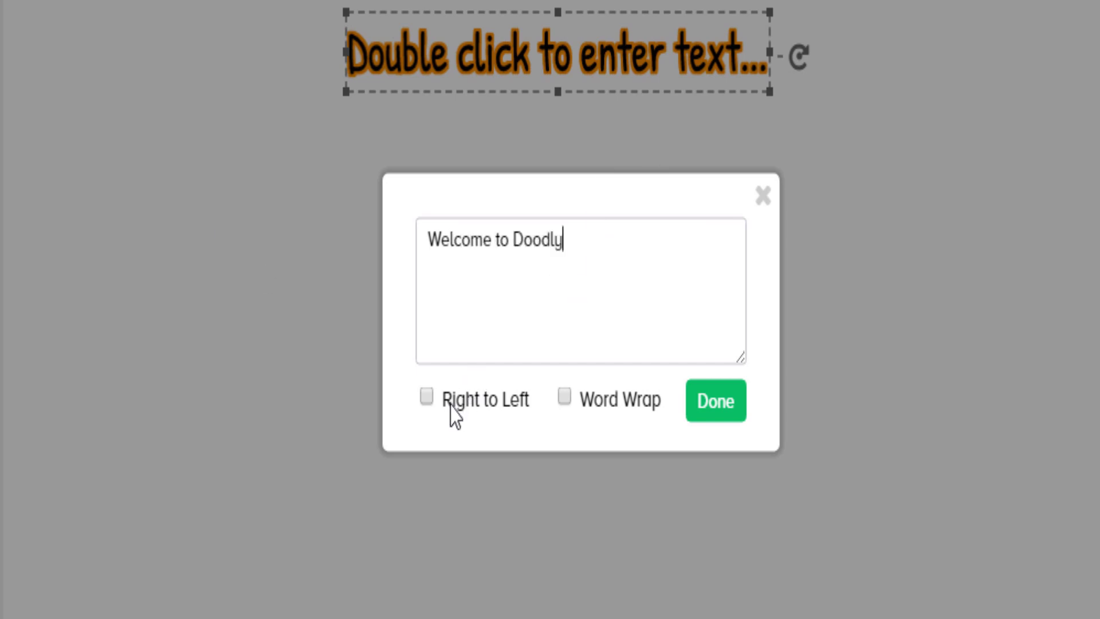
- Try the Right to Left option on the "Welcome to Doodly" text and turn it off again
left_click_drag(635, 238, 393, 256)
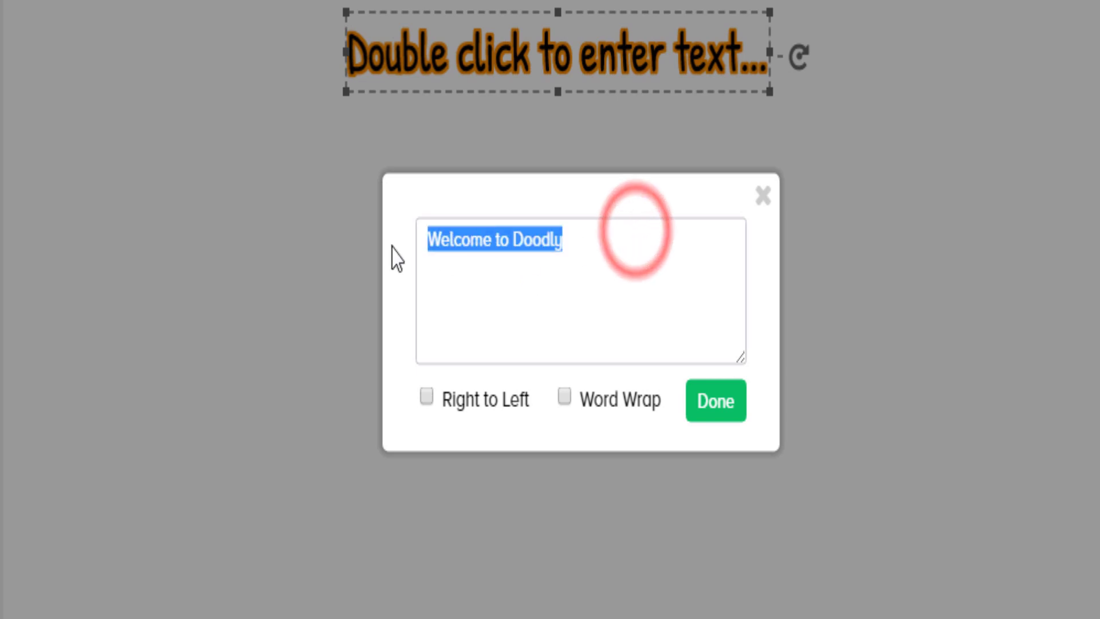
left_click(427, 398)
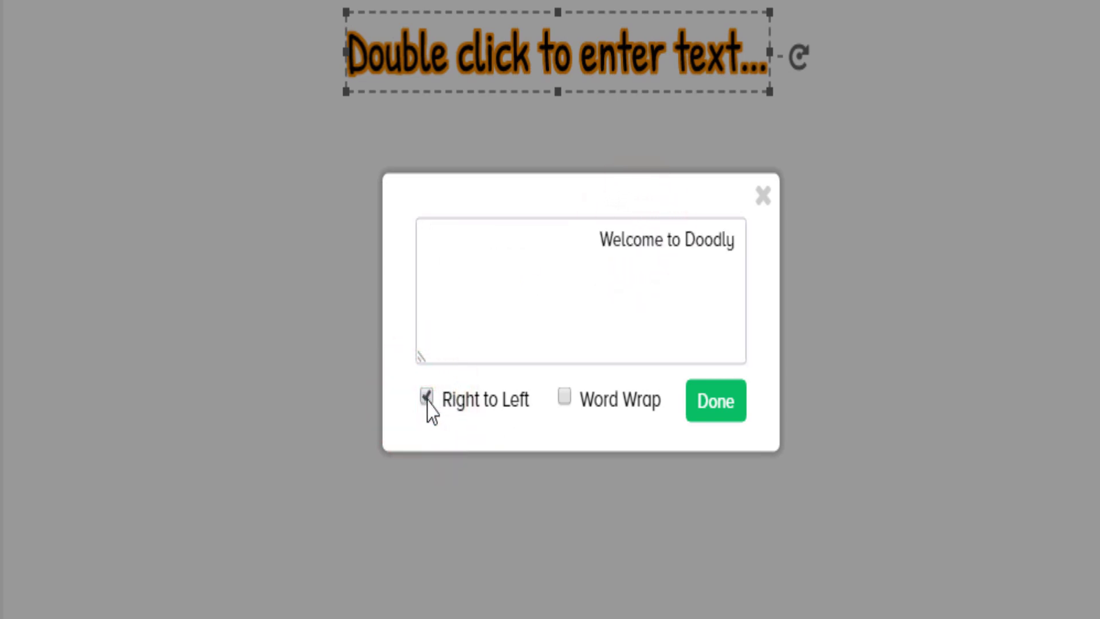
left_click(427, 398)
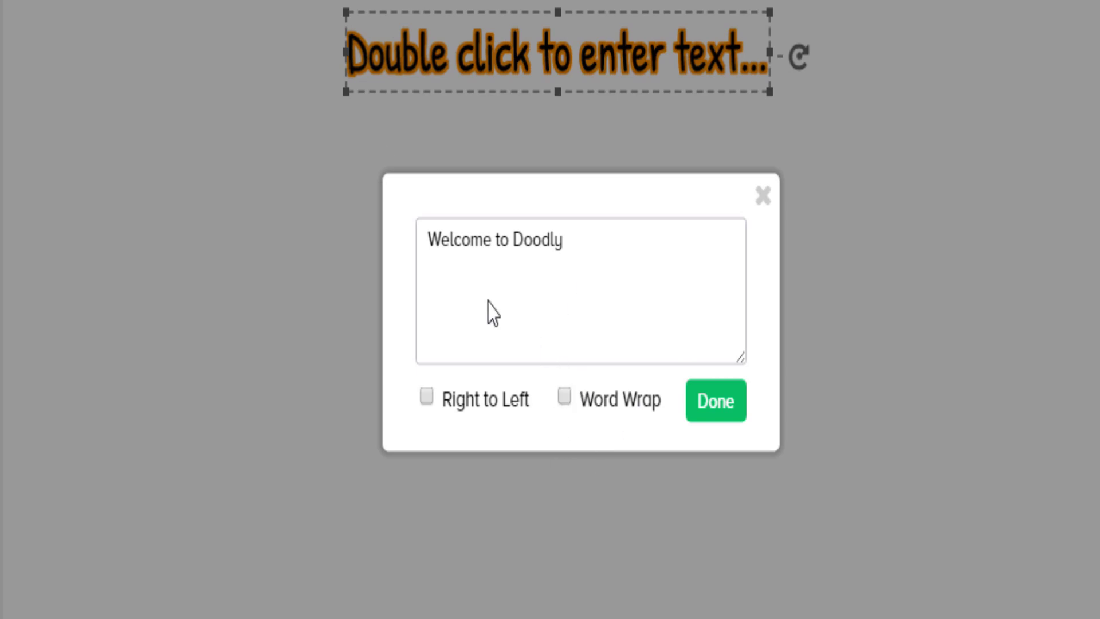
- Confirm the "Welcome to Doodly" wording and move the text down to the middle of the canvas
left_click(658, 253)
key("ctrl+a")
left_click(729, 401)
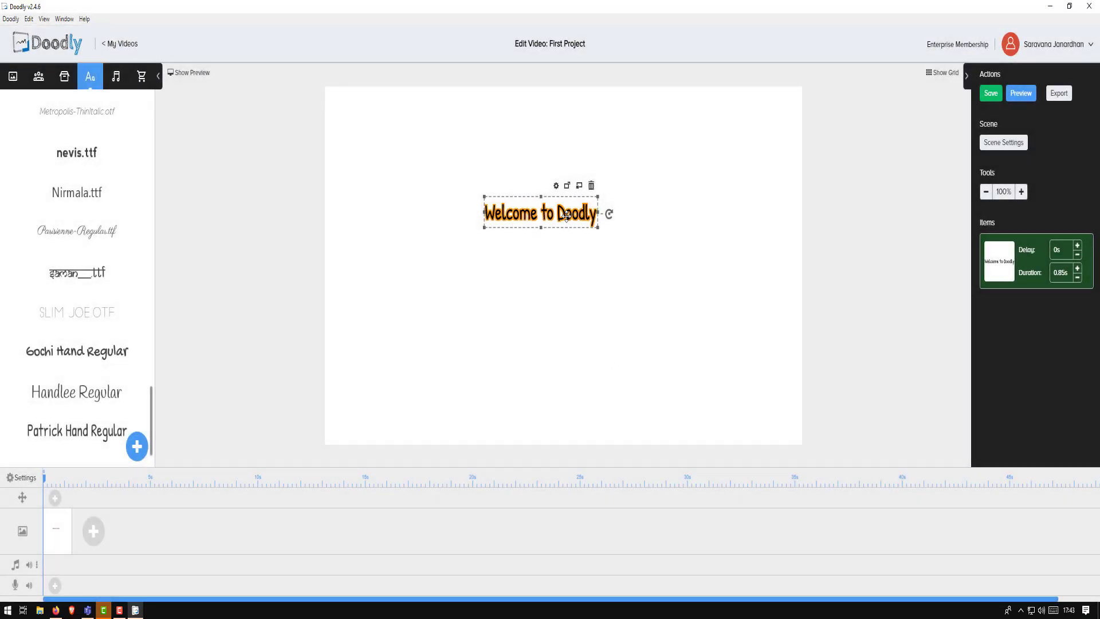
mouse_move(566, 215)
left_mouse_down()
mouse_move(581, 296)
mouse_move(457, 387)
mouse_move(732, 240)
mouse_move(481, 281)
mouse_move(570, 231)
left_mouse_up()
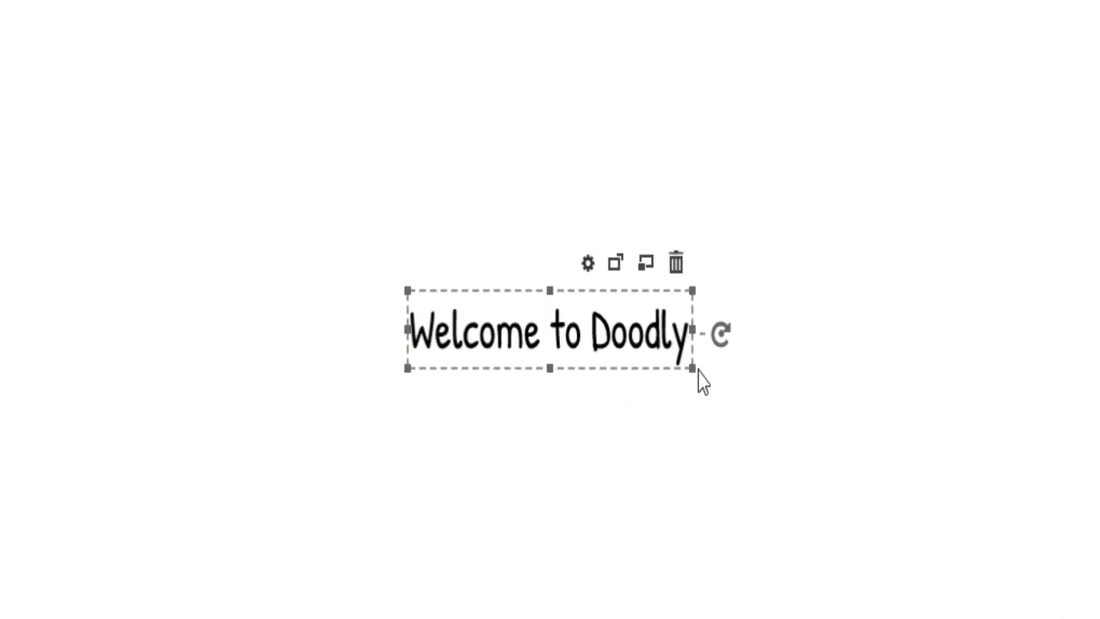
- Try scaling the "Welcome to Doodly" text larger and smaller from its lower handles
left_click(693, 368)
left_click(550, 370)
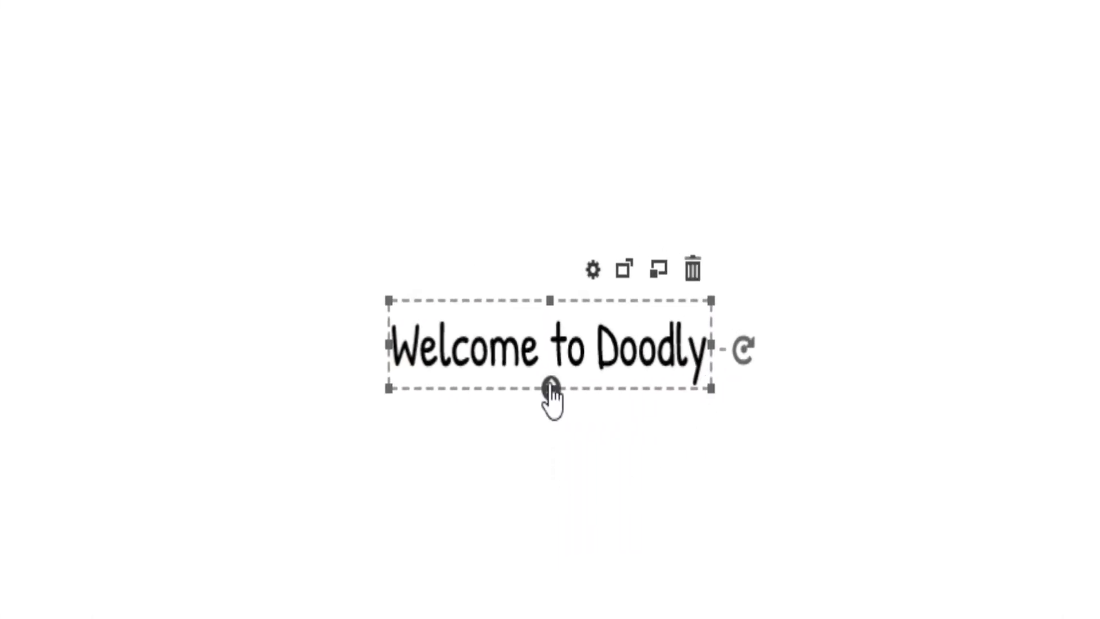
left_click(390, 389)
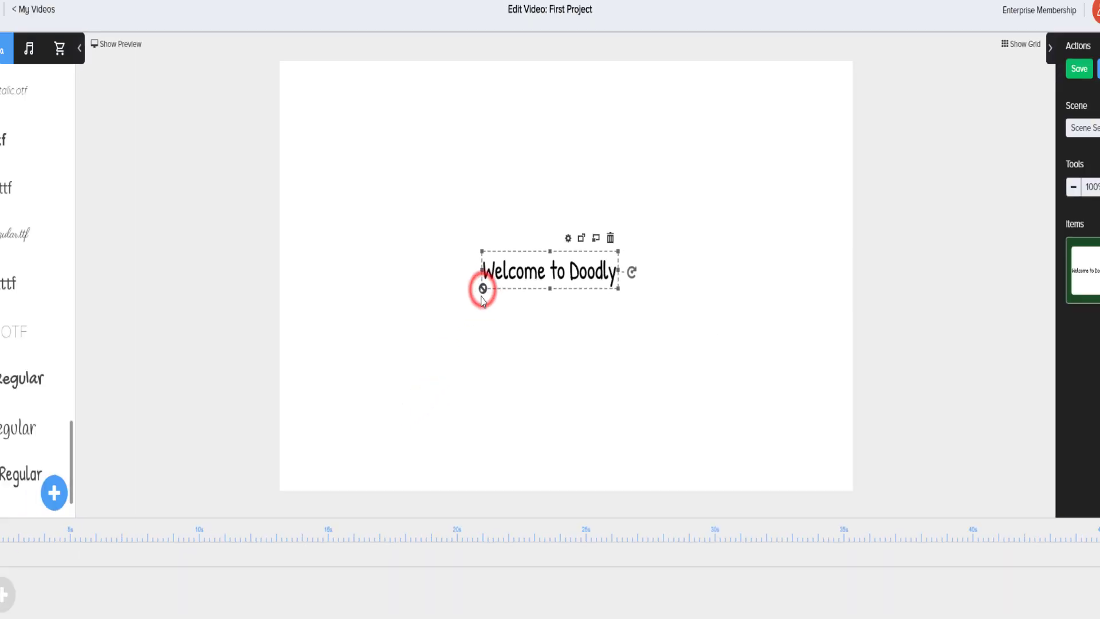
mouse_move(483, 301)
left_mouse_down()
mouse_move(428, 352)
mouse_move(330, 411)
left_mouse_up()
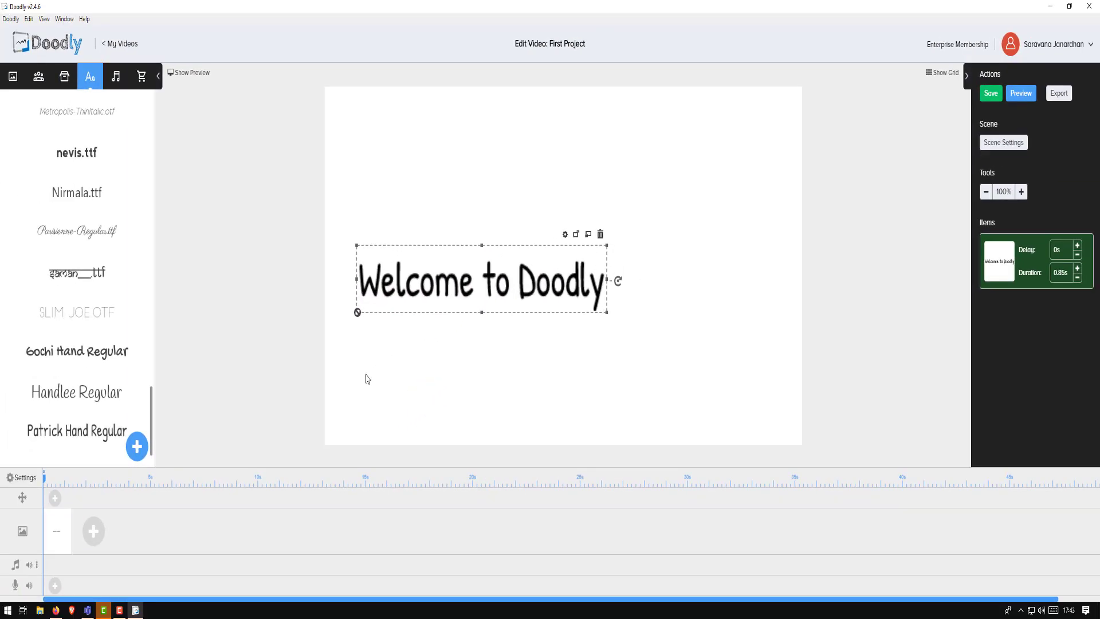
left_click_drag(367, 379, 496, 303)
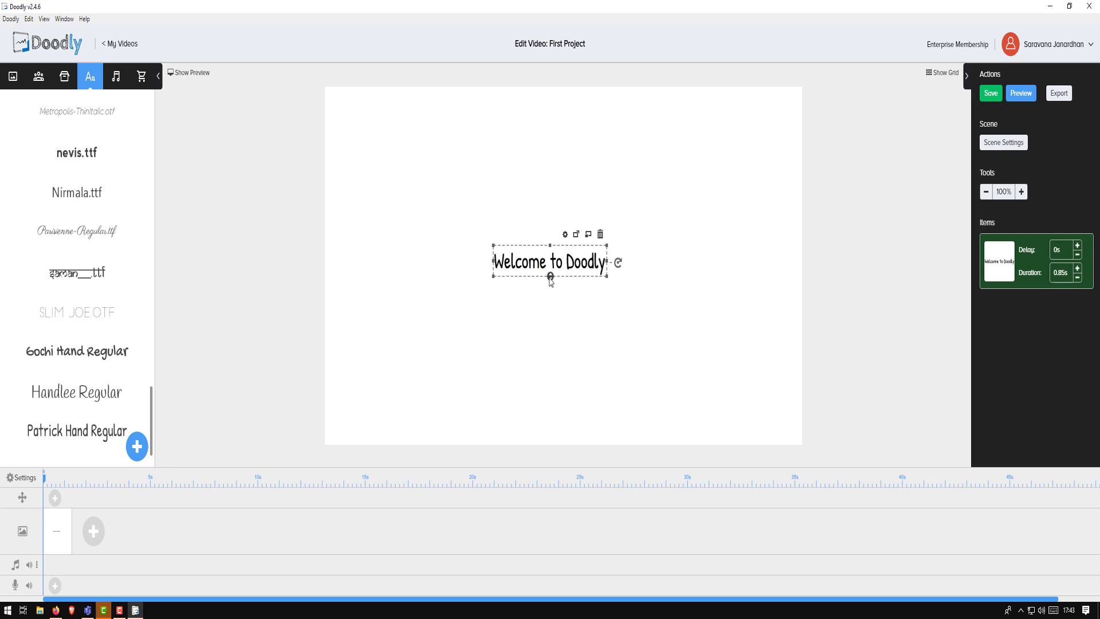
- Enlarge the "Welcome to Doodly" text proportionally to about three quarters of the canvas width
mouse_move(551, 278)
left_mouse_down()
mouse_move(551, 432)
mouse_move(550, 293)
left_mouse_up()
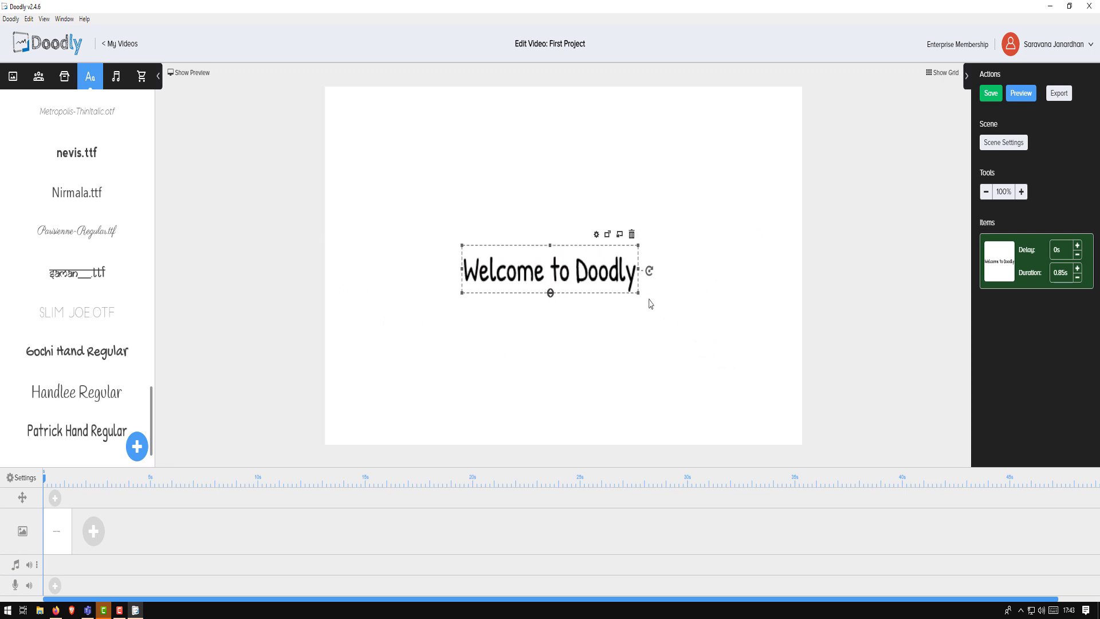
left_click_drag(638, 293, 727, 411)
left_click_drag(463, 317, 380, 361)
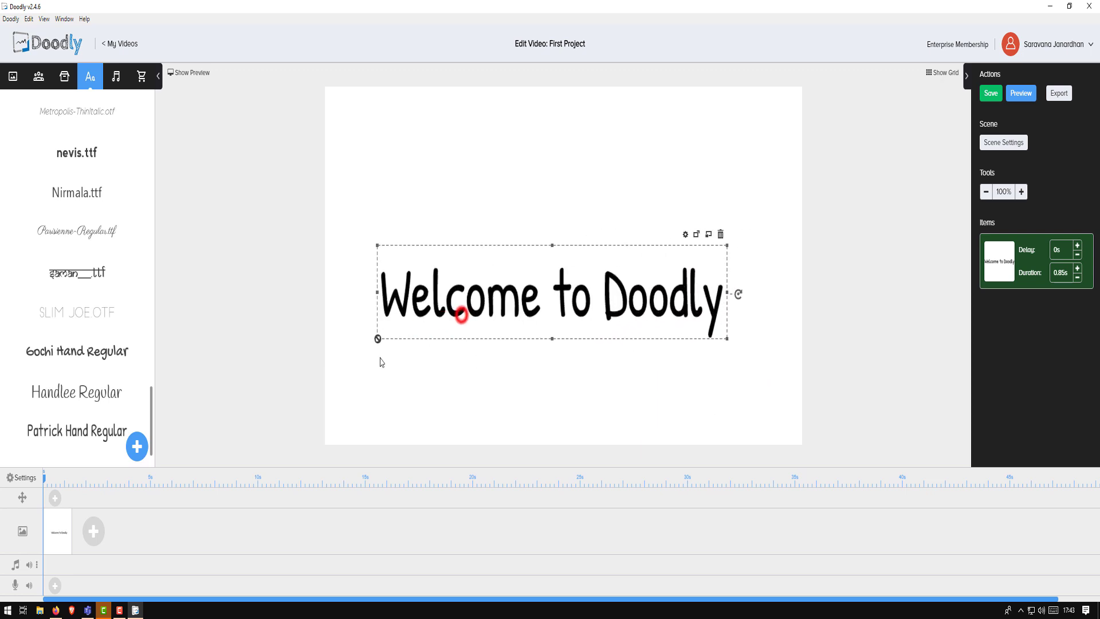
- Move the enlarged text slightly up and rotate it counter-clockwise by about 22 degrees
left_click_drag(569, 285, 573, 254)
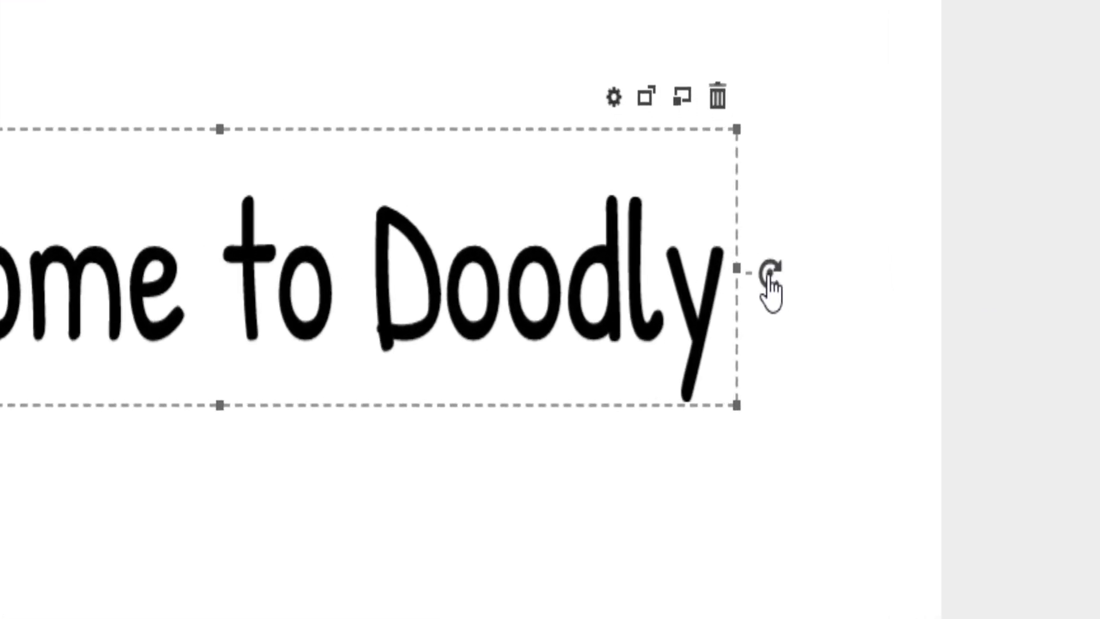
mouse_move(770, 287)
left_mouse_down()
mouse_move(791, 327)
mouse_move(718, 522)
mouse_move(689, 560)
mouse_move(791, 215)
mouse_move(779, 134)
left_mouse_up()
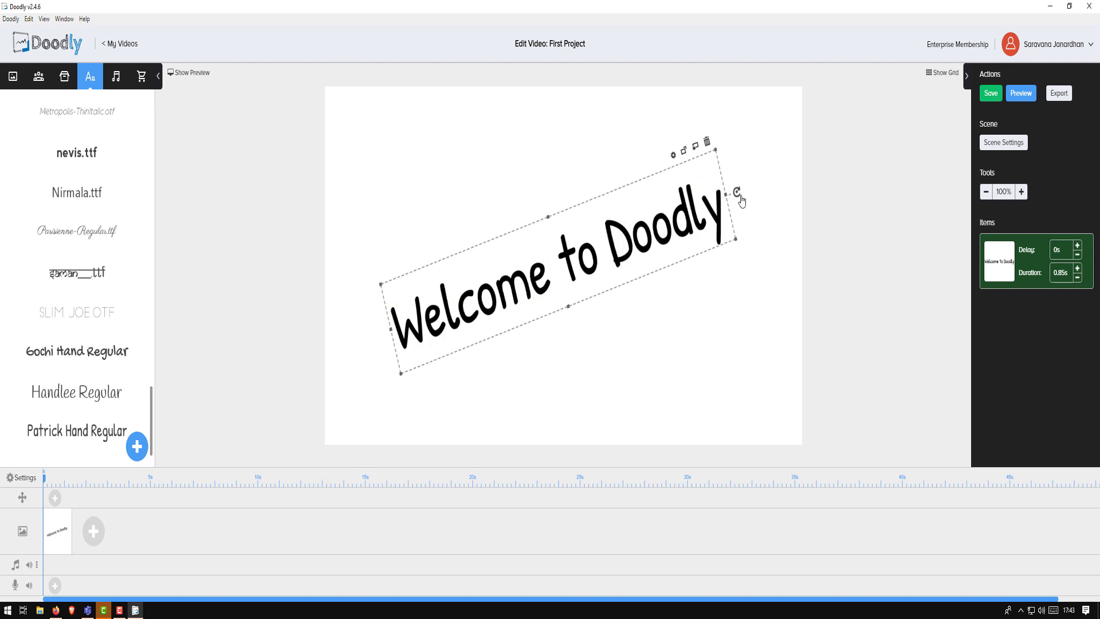
left_click_drag(739, 195, 733, 173)
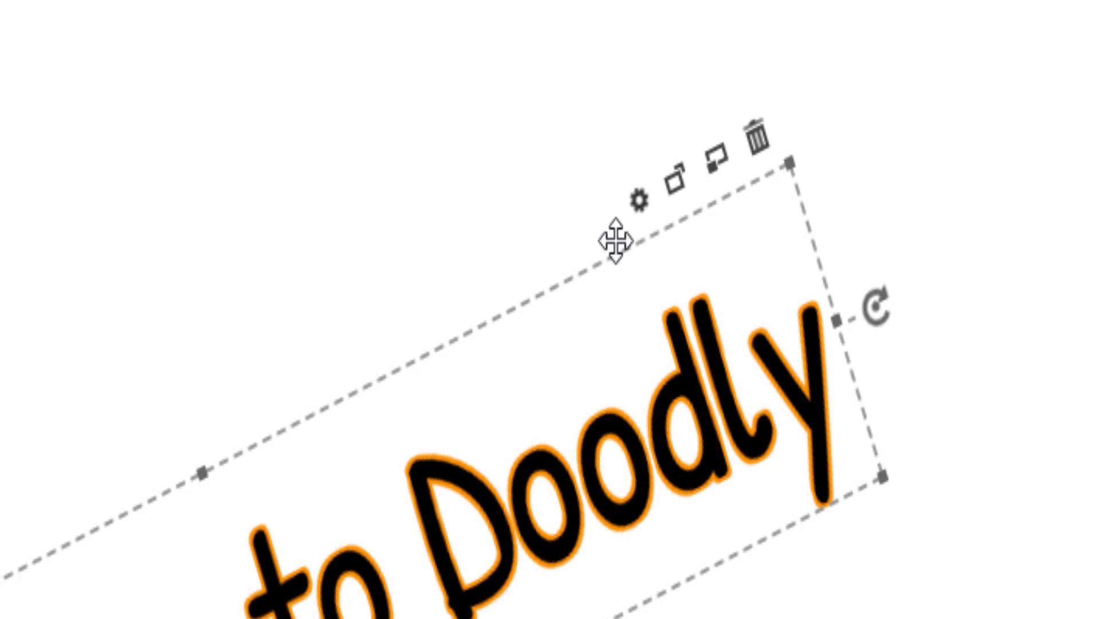
- Open the text's asset settings and set its color to the preset blue 4A90E2 after trying a green
left_click(641, 218)
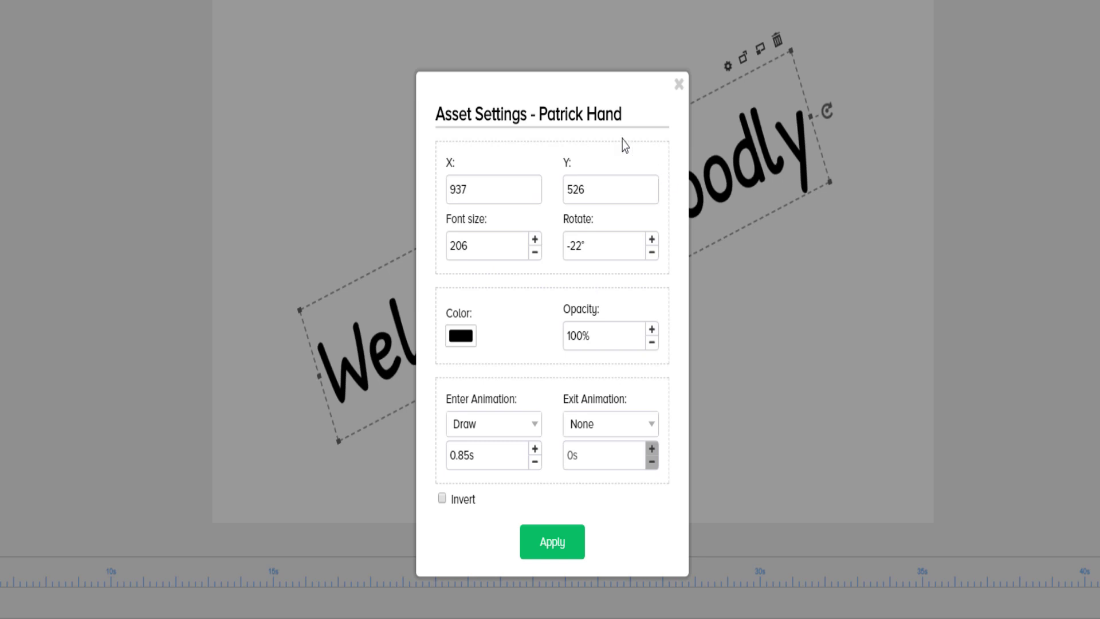
left_click(608, 89)
left_click(461, 337)
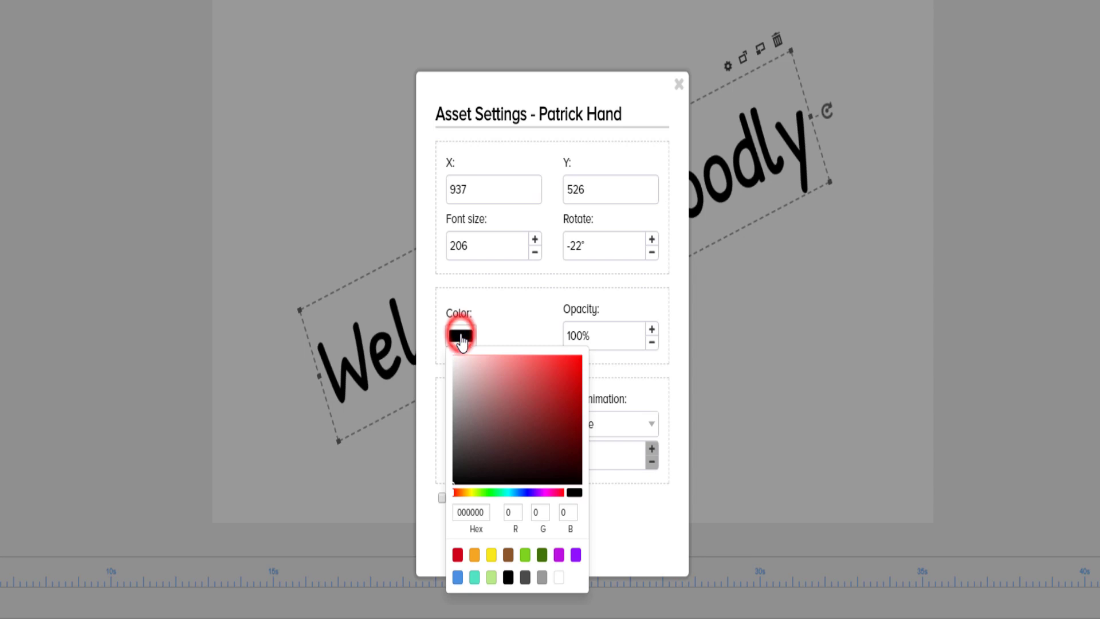
left_click(458, 578)
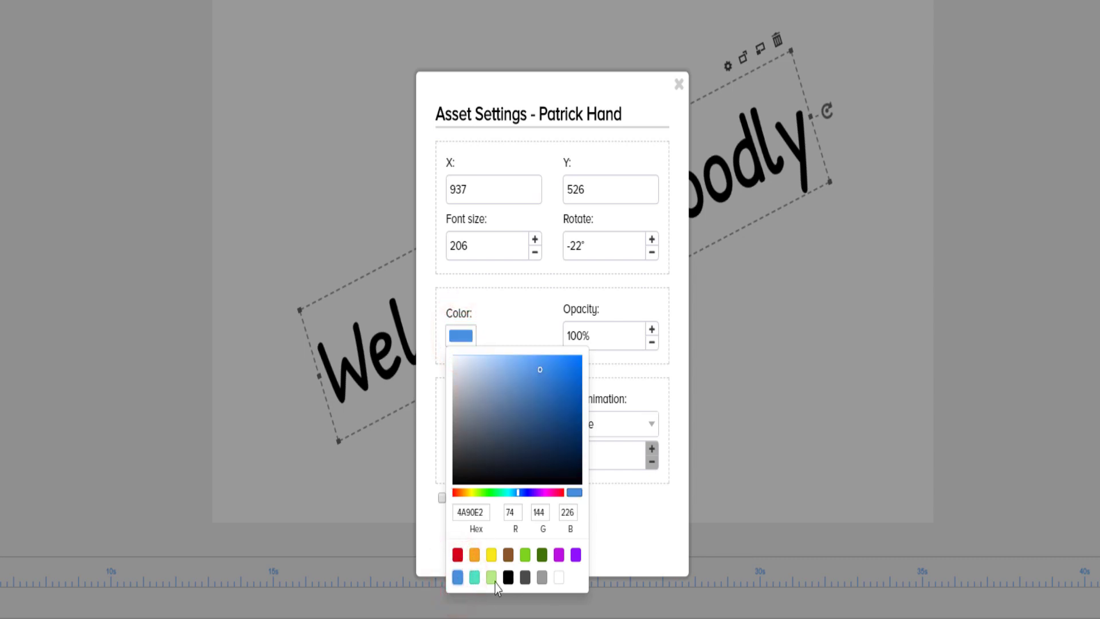
mouse_move(552, 377)
left_mouse_down()
mouse_move(535, 405)
mouse_move(486, 423)
mouse_move(514, 386)
mouse_move(566, 379)
mouse_move(551, 369)
mouse_move(521, 393)
mouse_move(548, 389)
mouse_move(546, 374)
left_mouse_up()
left_click(497, 491)
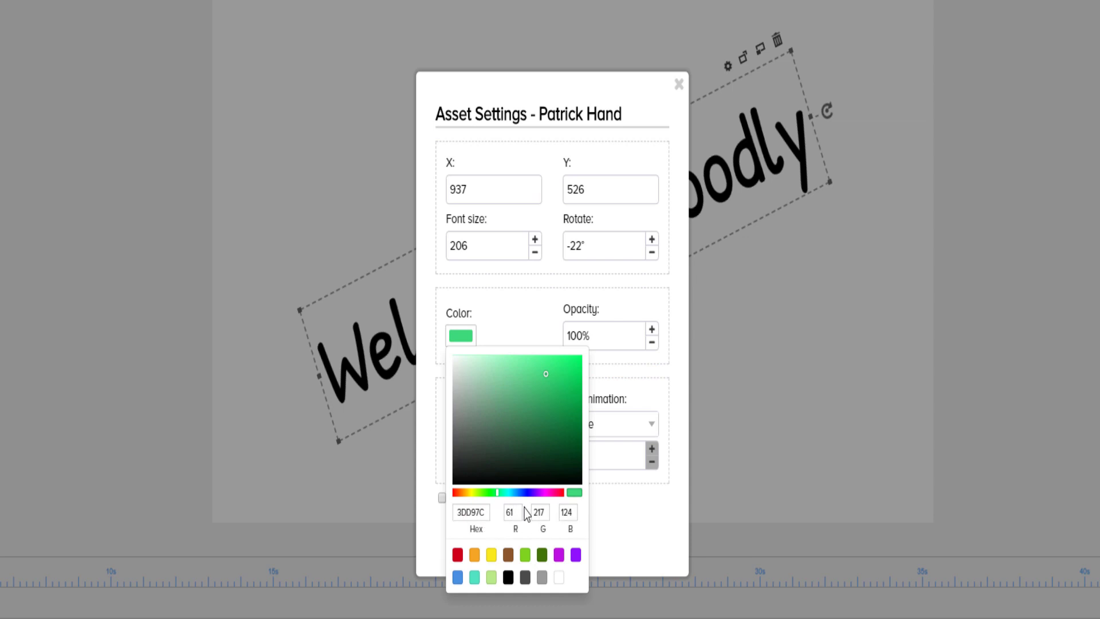
left_click(458, 579)
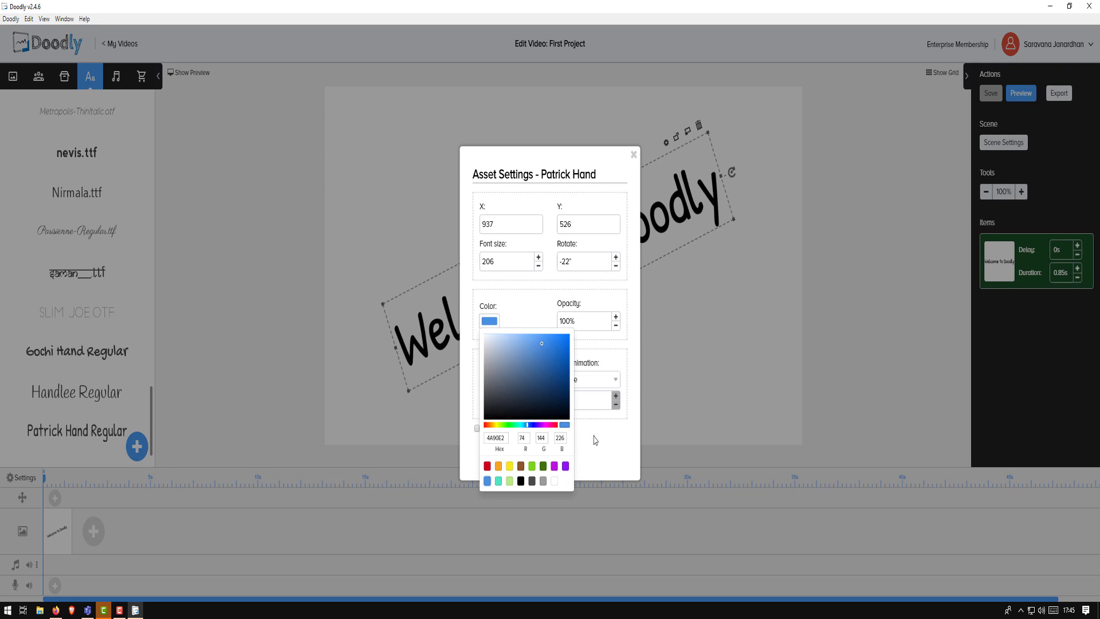
left_click(594, 439)
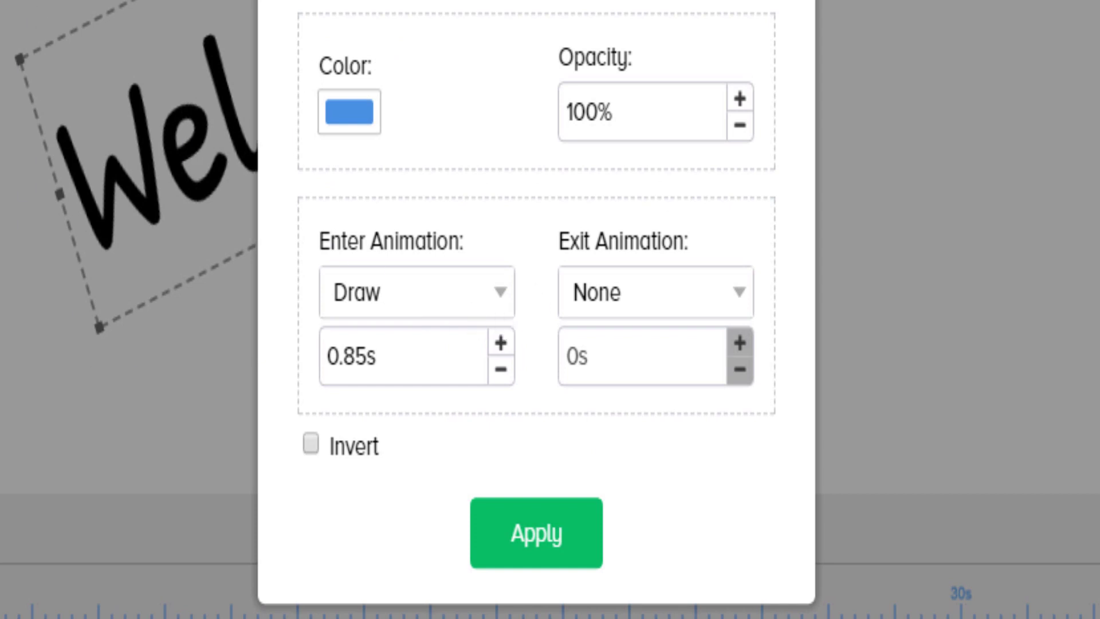
- Try None as the text's enter animation and set it back to Draw
left_click(411, 292)
left_click(410, 341)
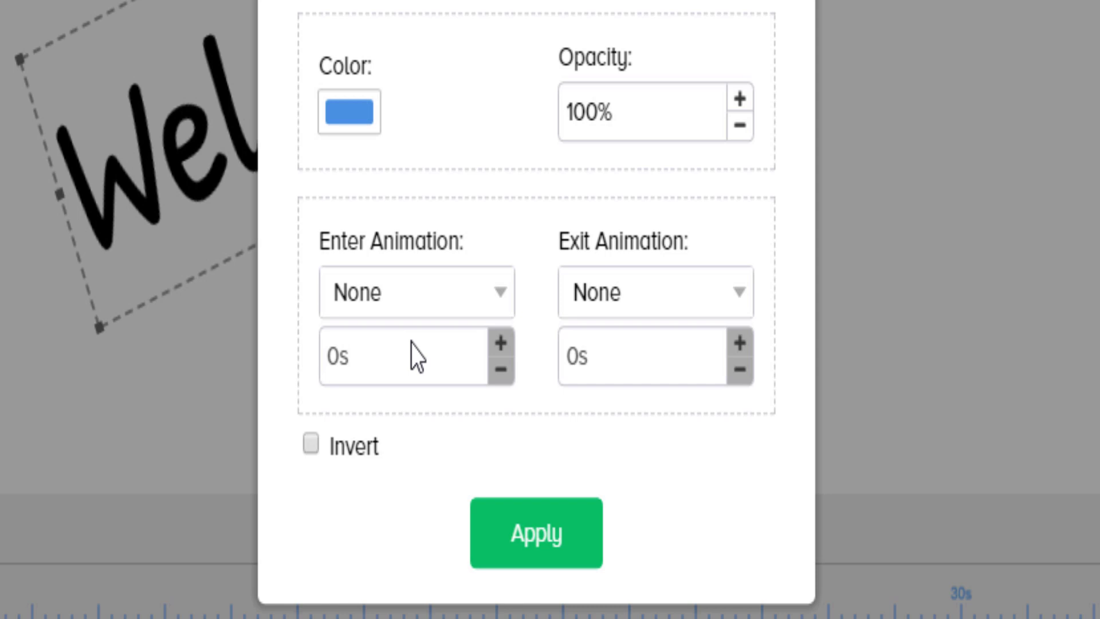
left_click(442, 298)
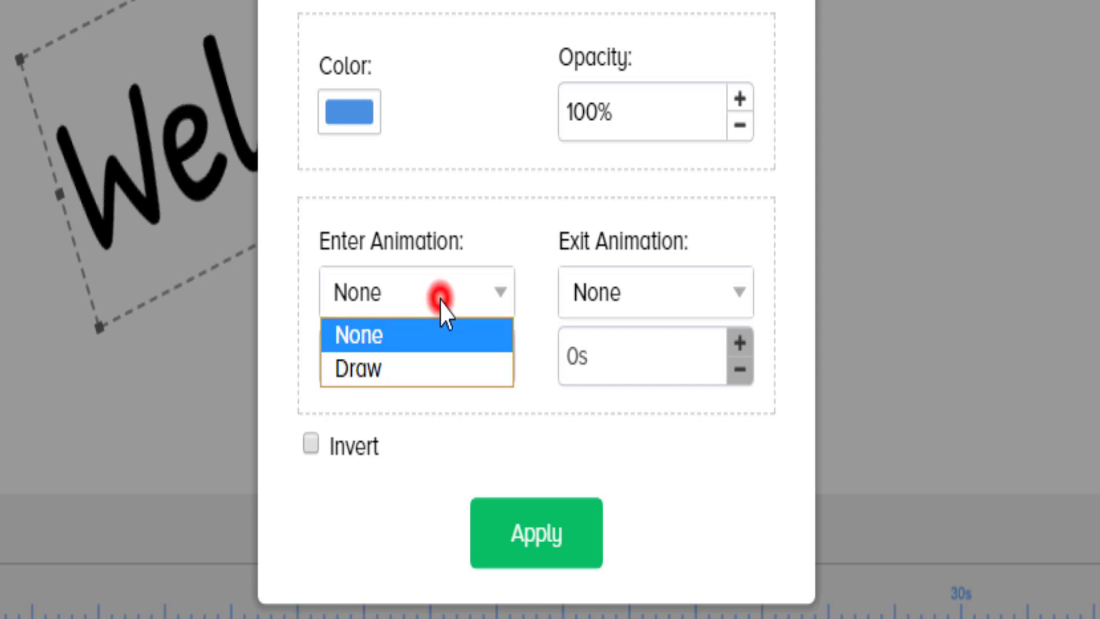
left_click(419, 371)
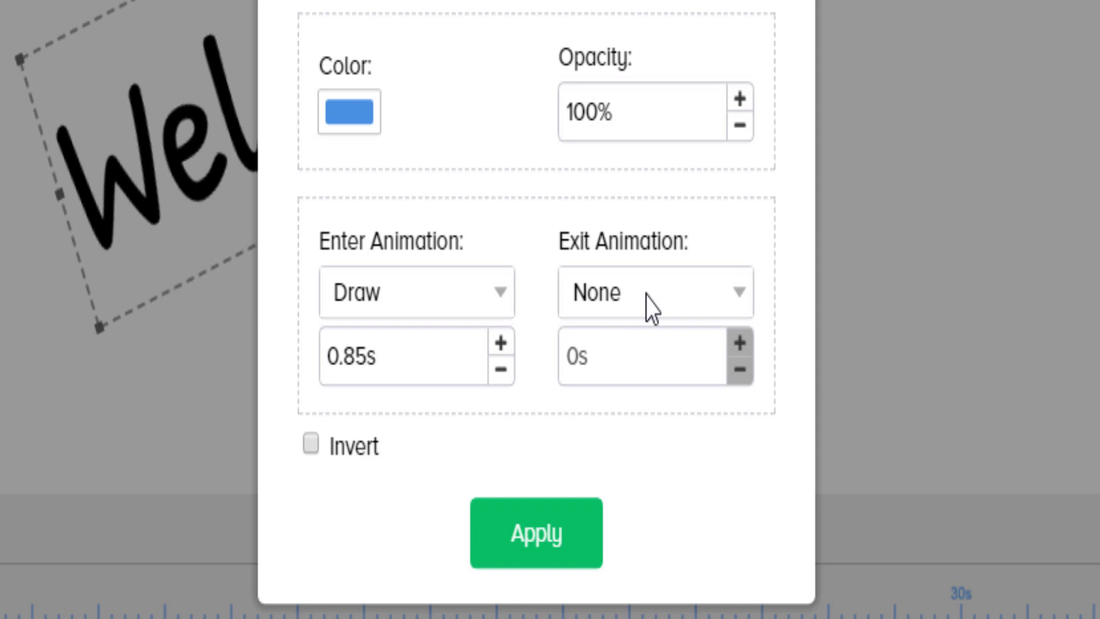
- Try the Erase exit animation, set it back to None and apply the asset settings
left_click(618, 305)
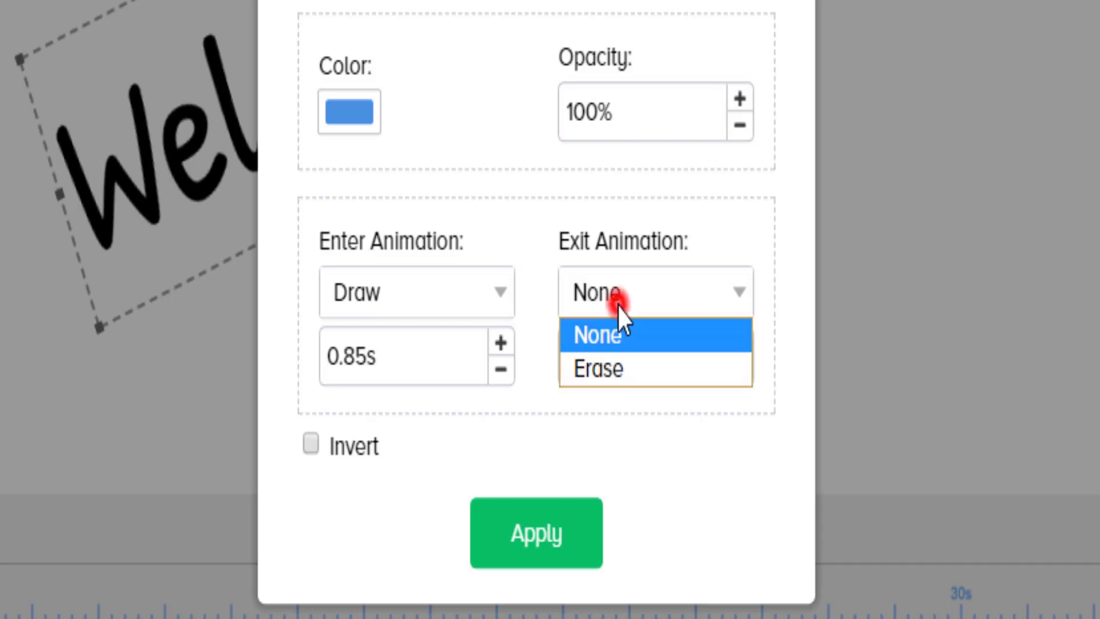
left_click(617, 305)
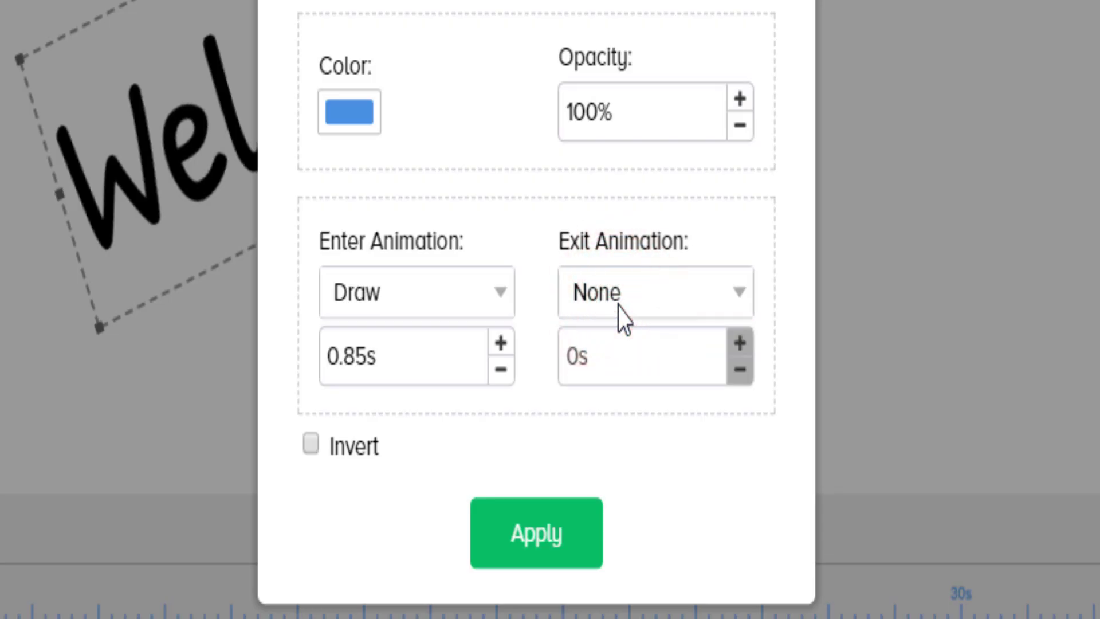
left_click(619, 305)
left_click(628, 377)
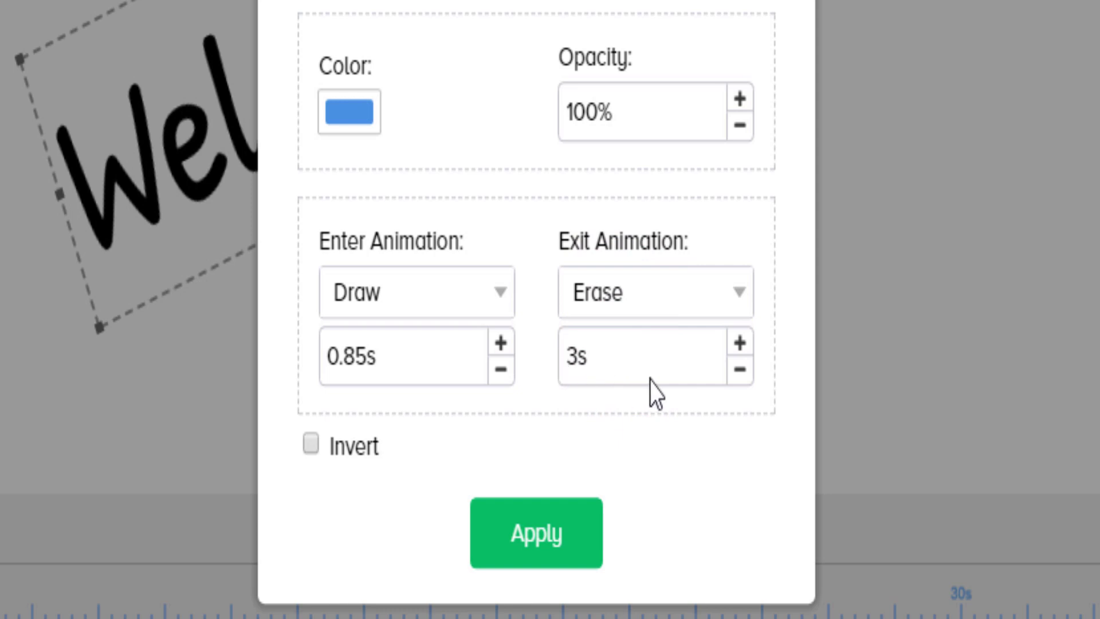
left_click(599, 295)
left_click(607, 338)
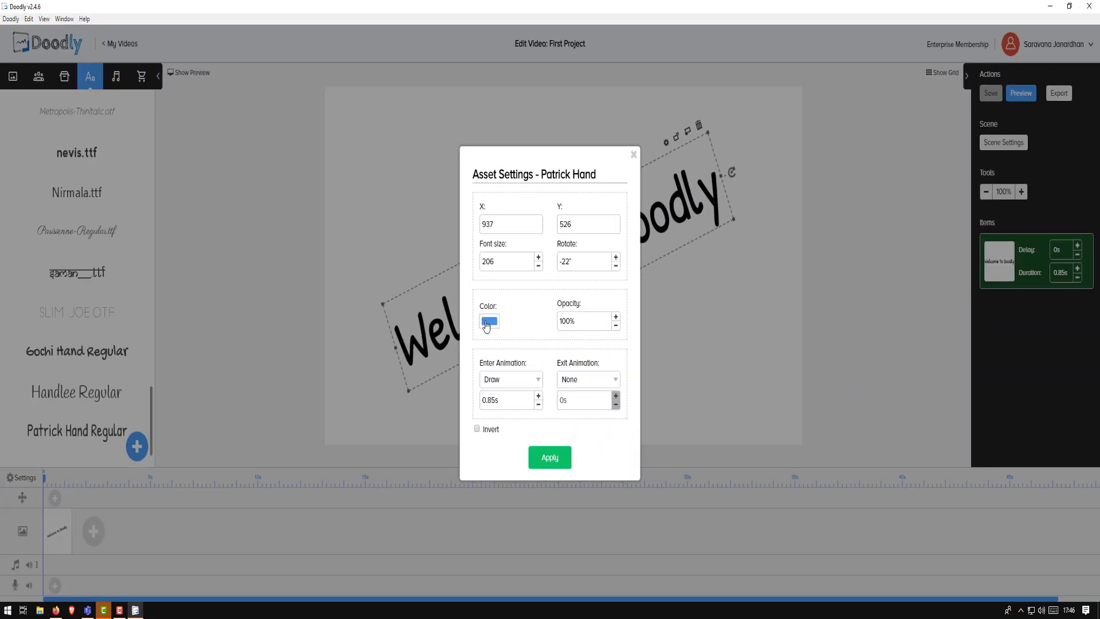
left_click(546, 458)
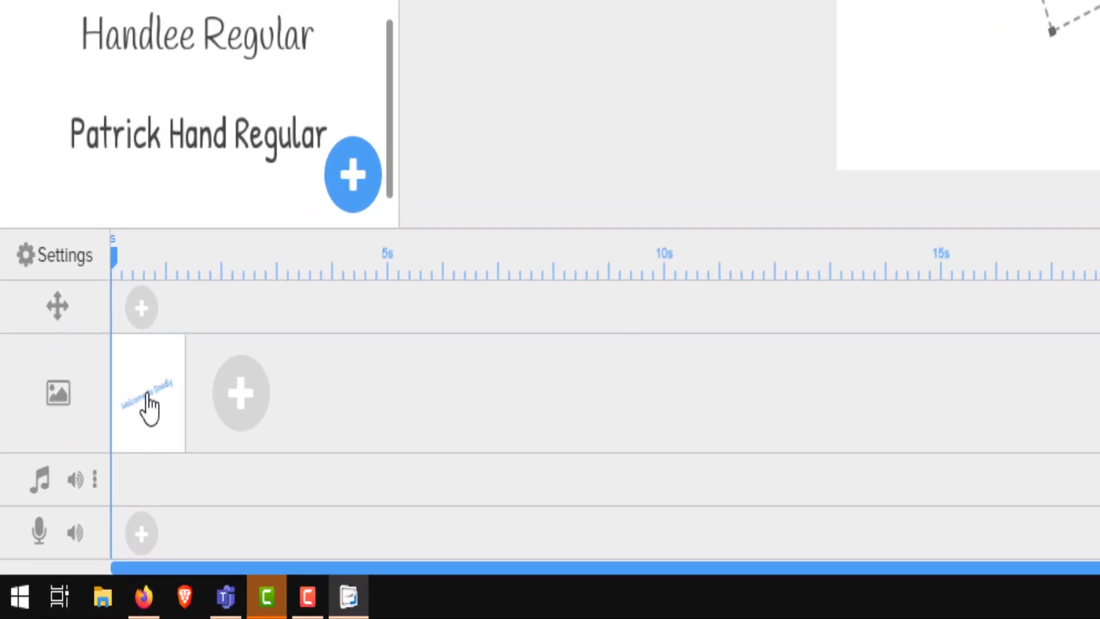
- Preview the scene from the timeline, save the project and close the preview
right_click(55, 537)
left_click(241, 212)
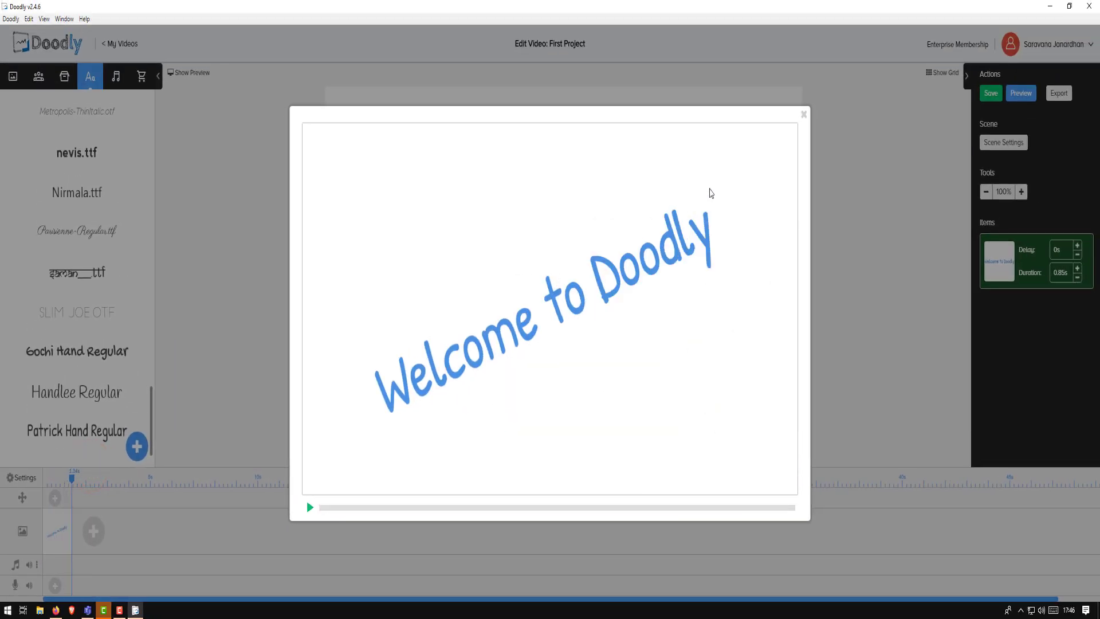
key("ctrl+s")
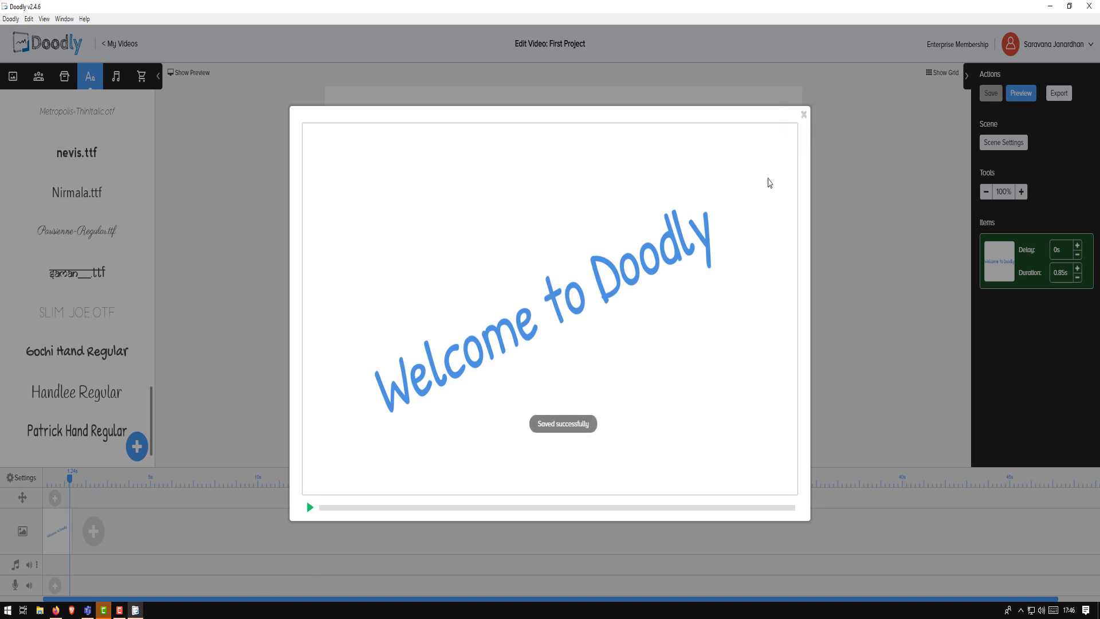
left_click(804, 114)
- Set the duration of the text's Draw enter animation to 3.1 s in its asset settings and apply it
left_click(666, 142)
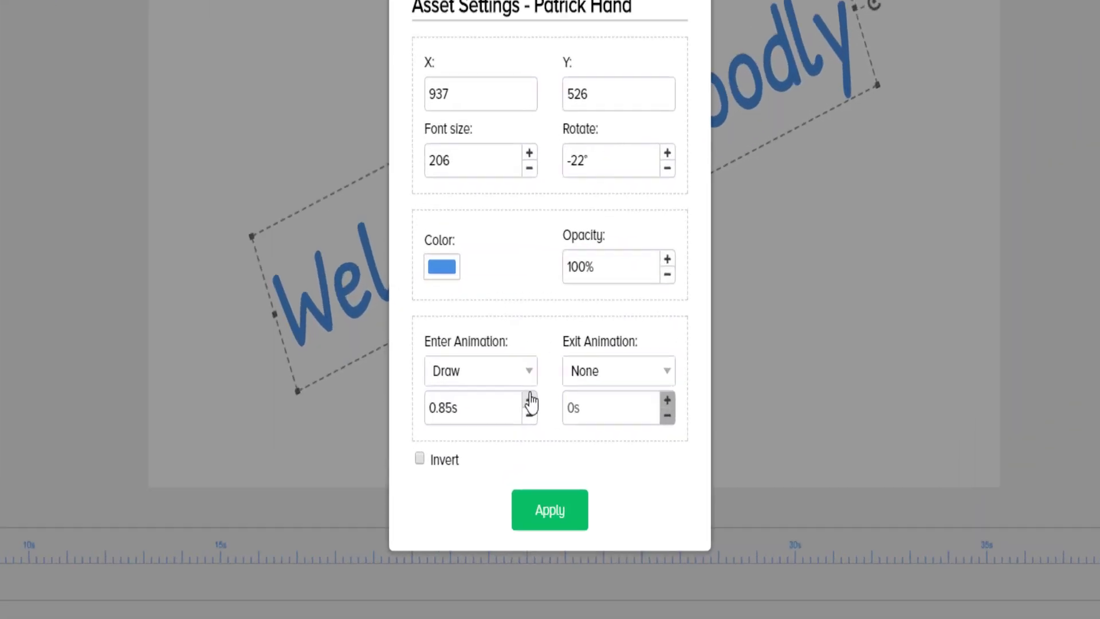
left_click(530, 396)
left_click(530, 397)
left_click(529, 397)
left_click(530, 396)
left_click(529, 396)
left_click(529, 397)
left_click(530, 396)
left_click(529, 396)
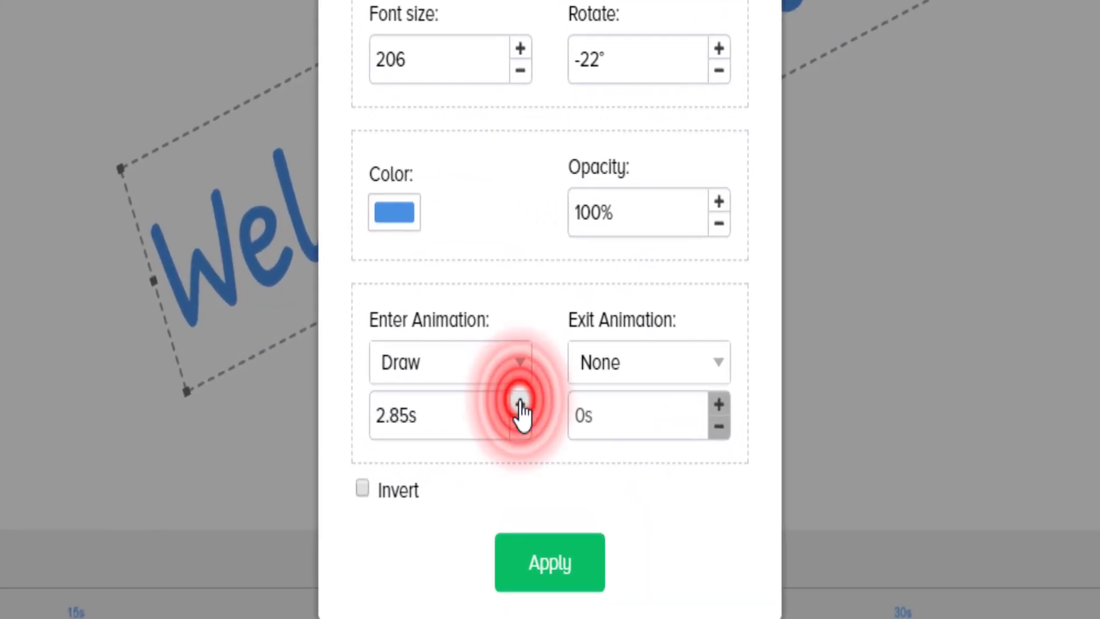
left_click(520, 404)
left_click(547, 559)
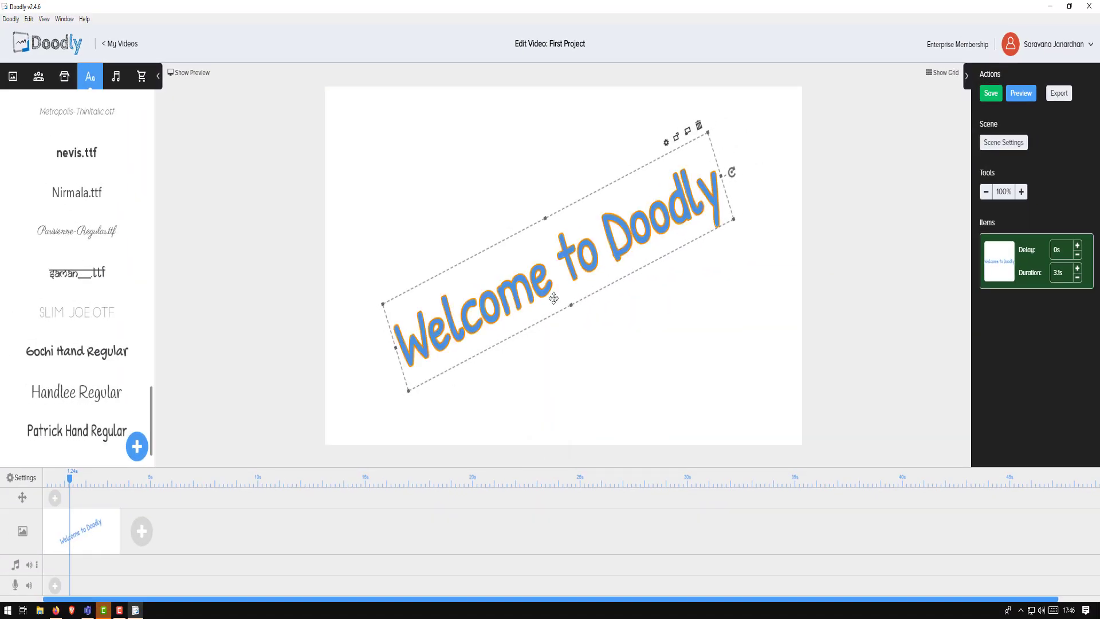
- Preview the timeline scene with the longer drawing duration and close the preview
right_click(89, 522)
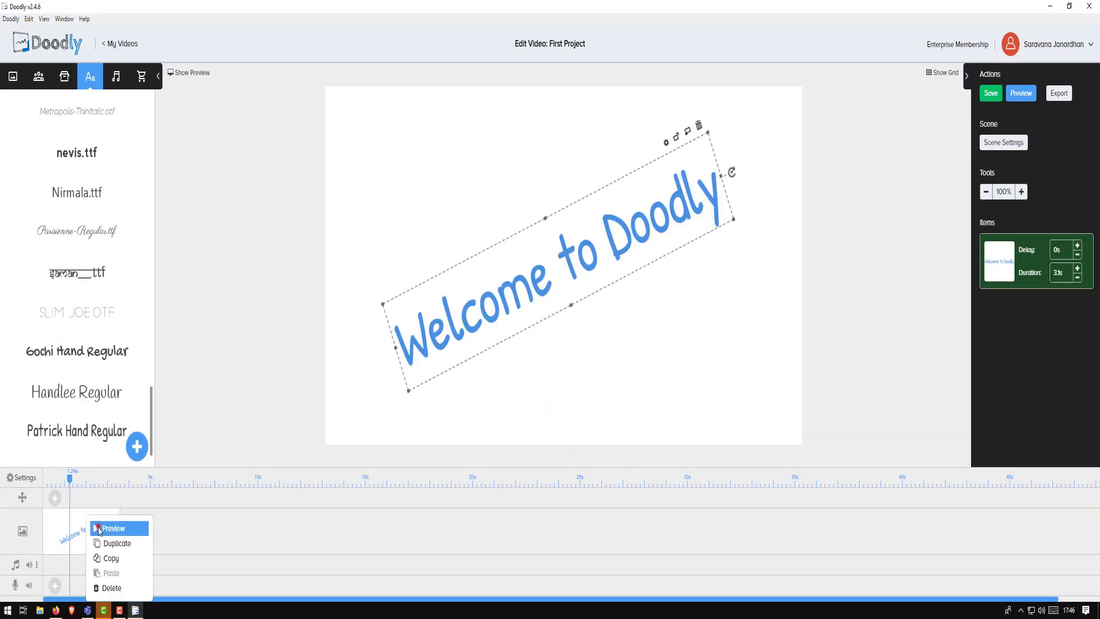
left_click(98, 528)
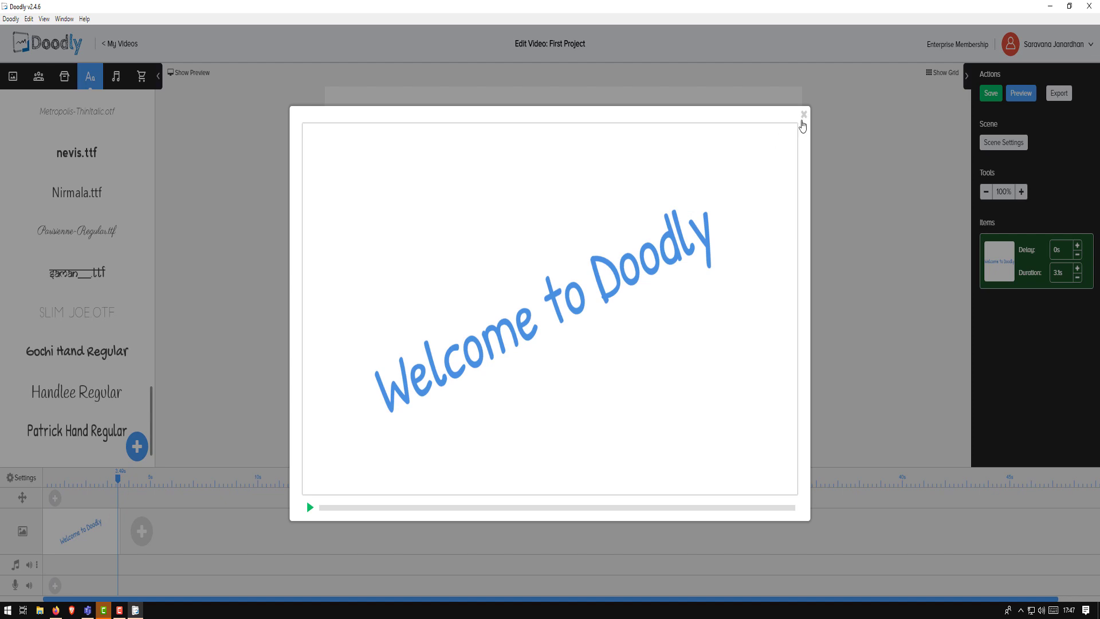
left_click(803, 114)
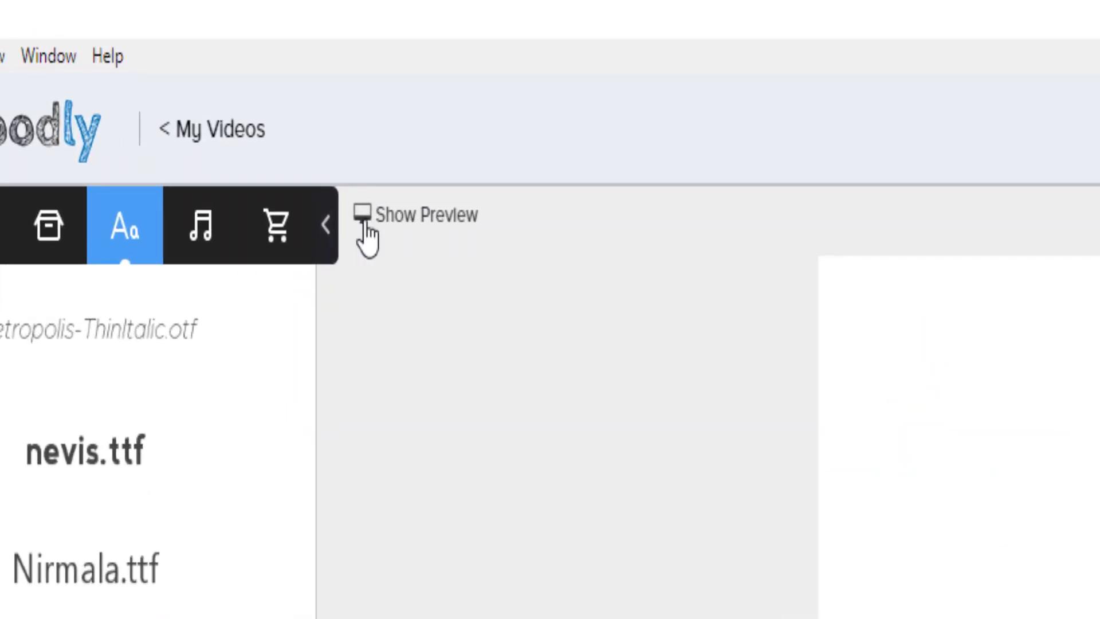
- Show the preview pane beside the canvas and play the video in it
left_click(437, 225)
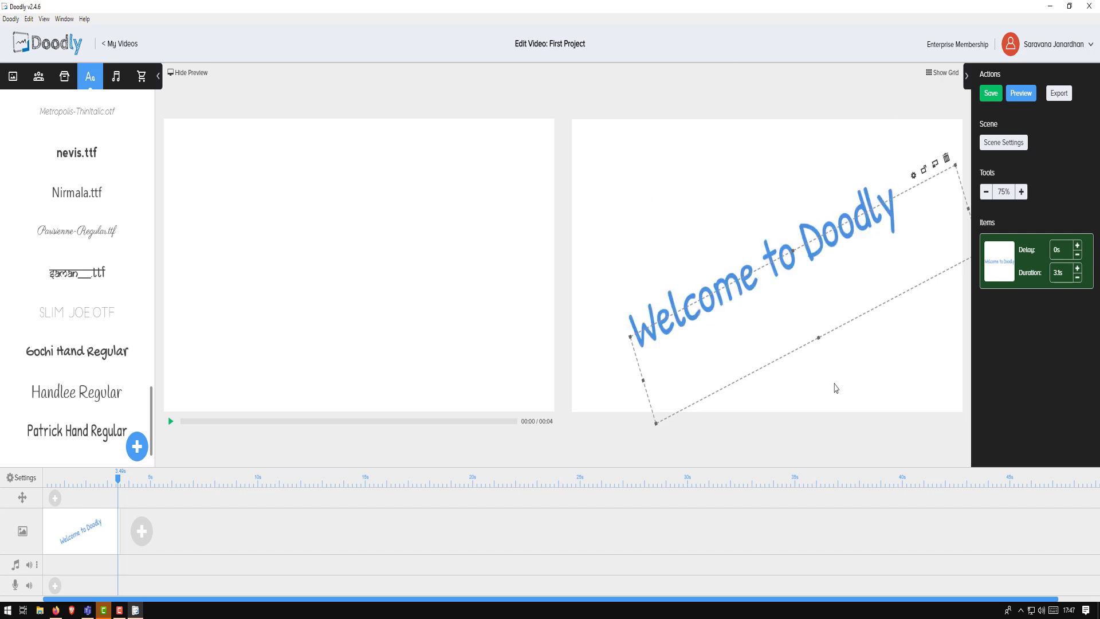
left_click(171, 422)
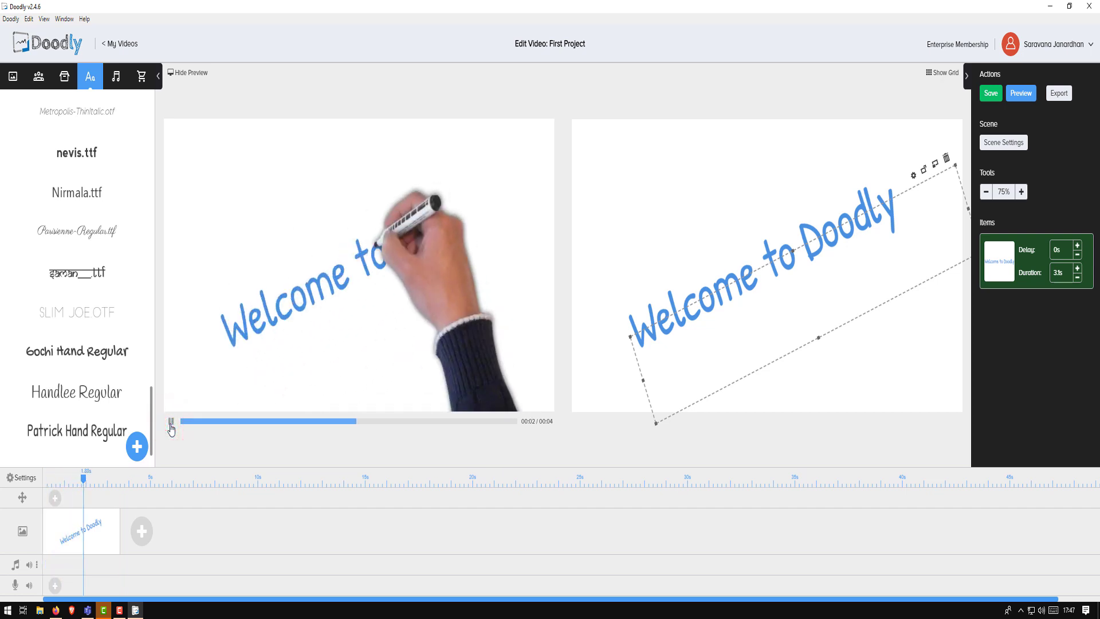
- Hide the preview pane beside the canvas, preview the whole video and close the preview window
left_click(189, 73)
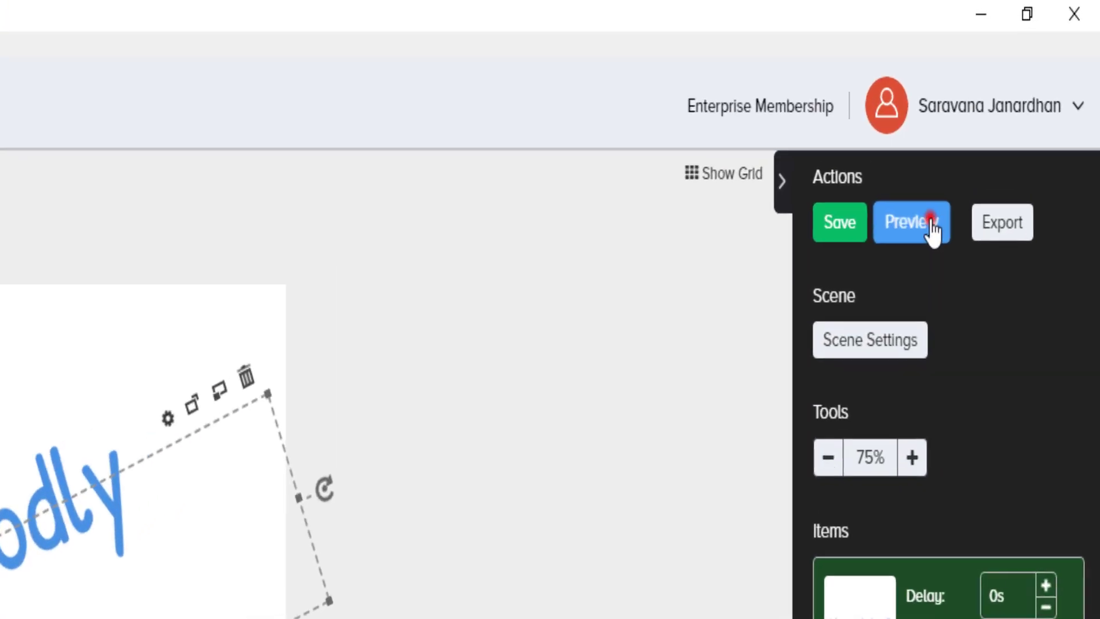
left_click(1029, 95)
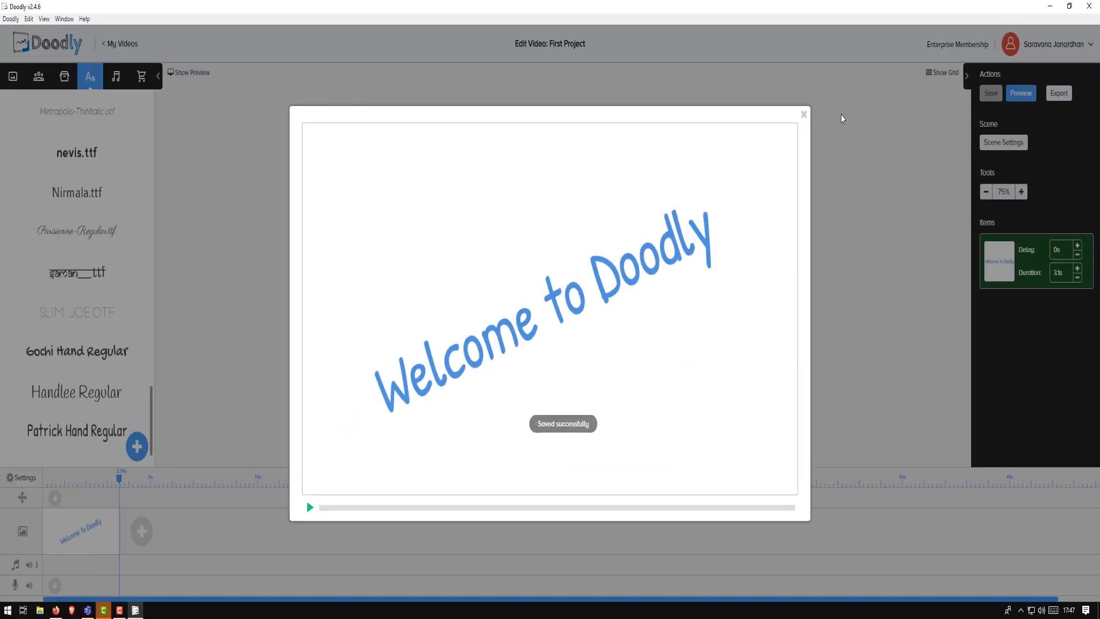
left_click(806, 117)
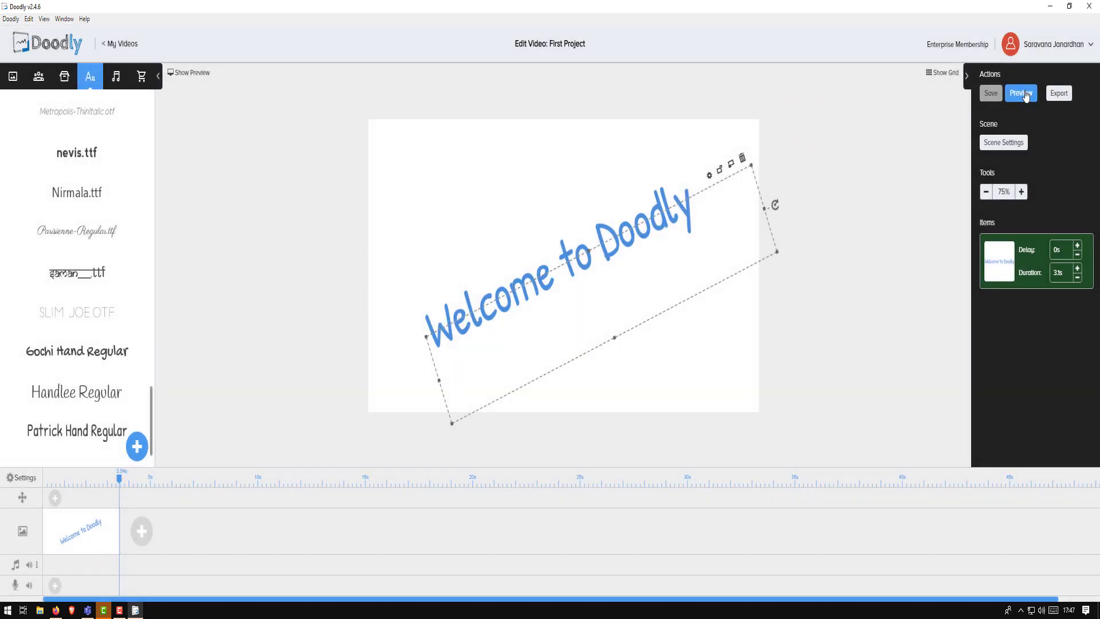
- In the video settings, choose the right-handed real hand style in the second row, third column
left_click(83, 538)
left_click(313, 310)
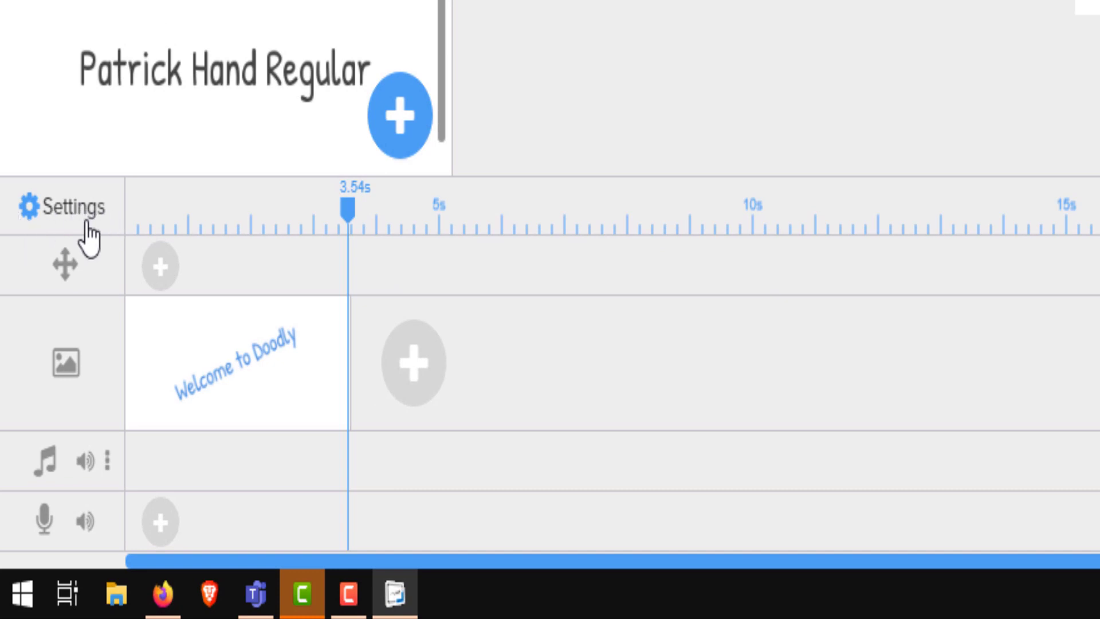
left_click(70, 213)
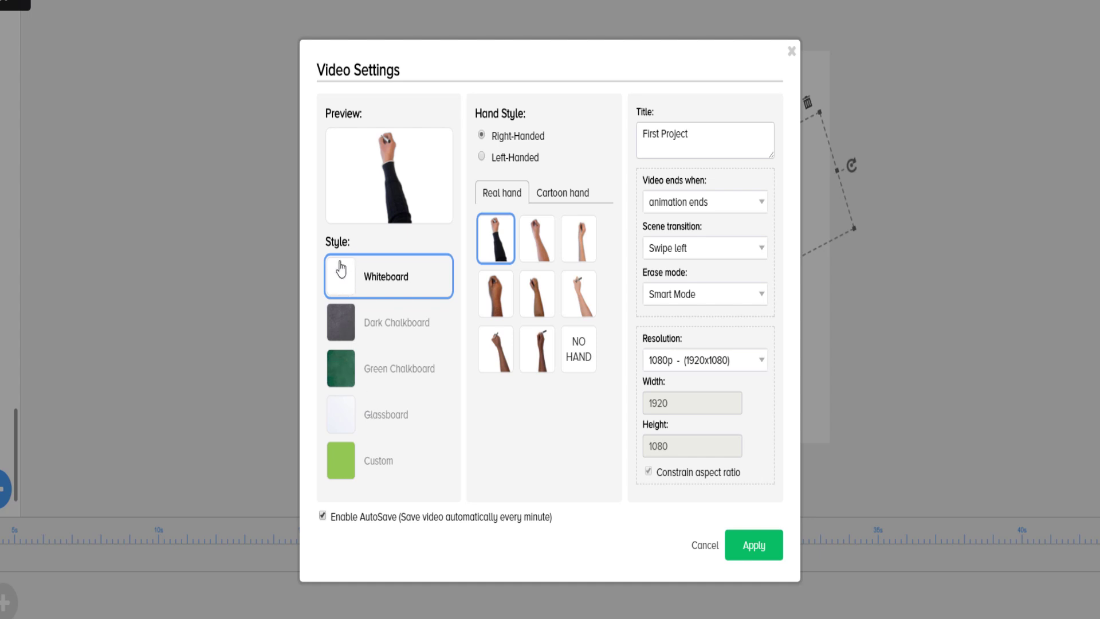
left_click(535, 239)
left_click(565, 192)
left_click(565, 289)
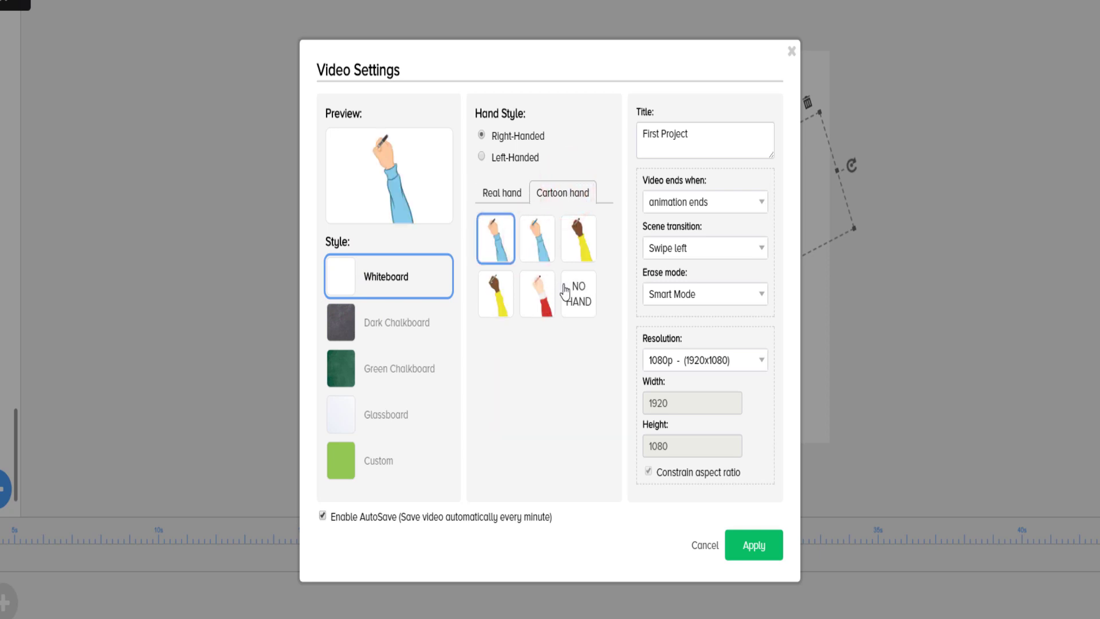
left_click(502, 189)
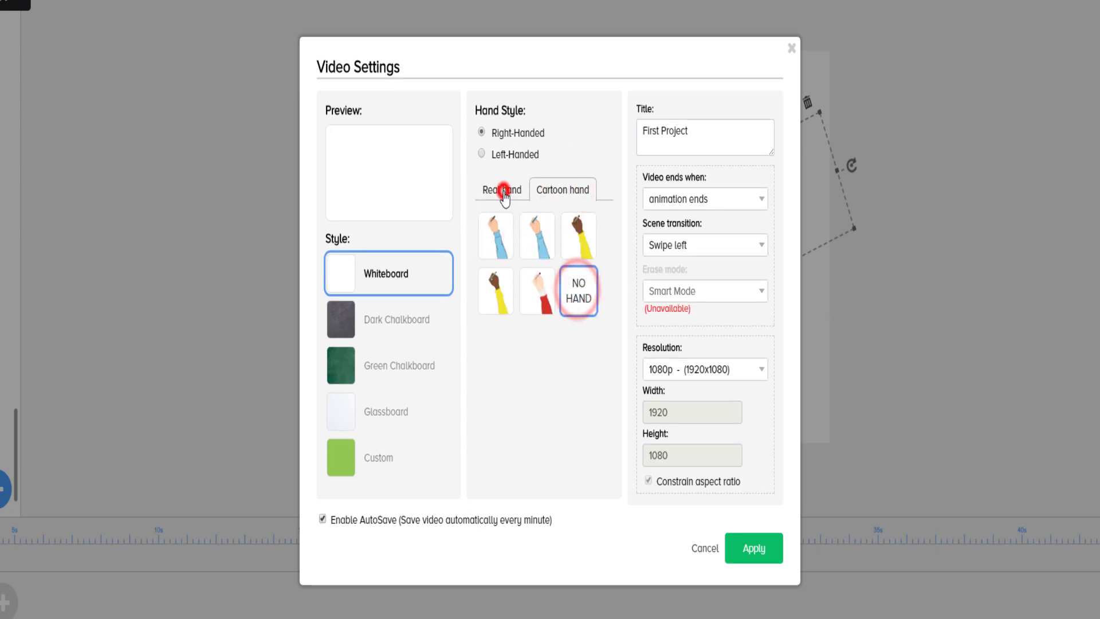
left_click(578, 290)
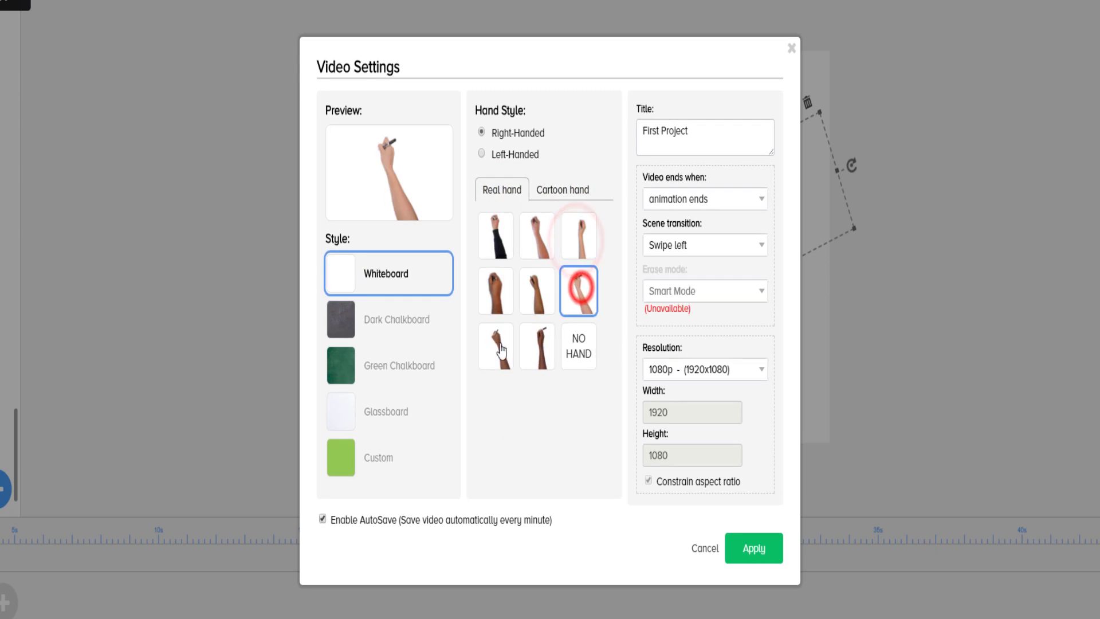
left_click(481, 153)
left_click(480, 132)
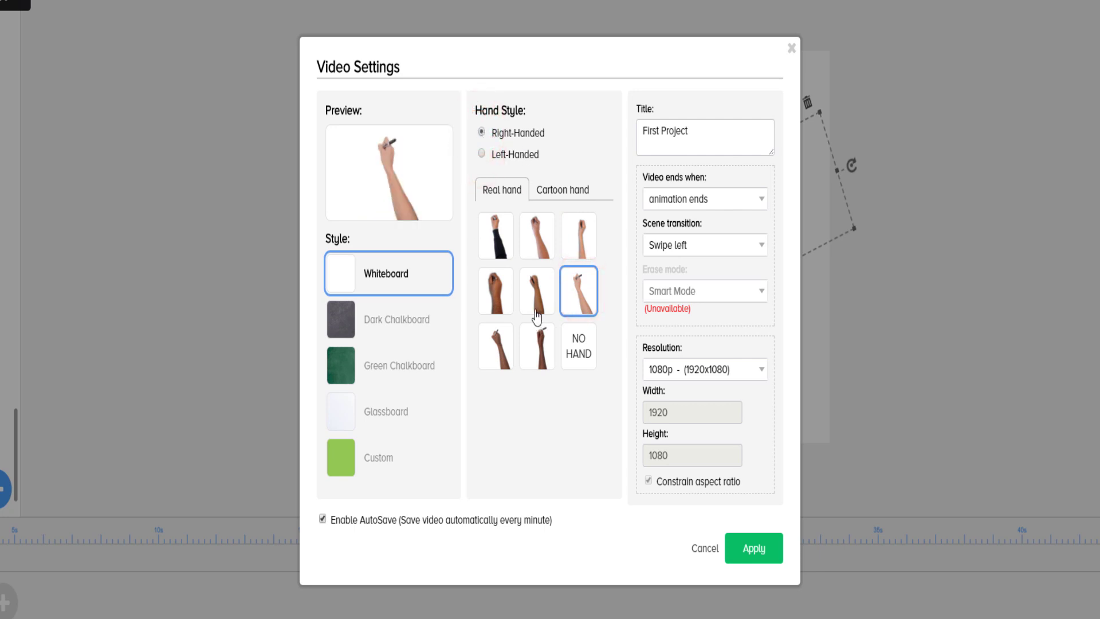
- Set the video to end when the animation ends in the video settings
left_click(706, 133)
left_click(758, 205)
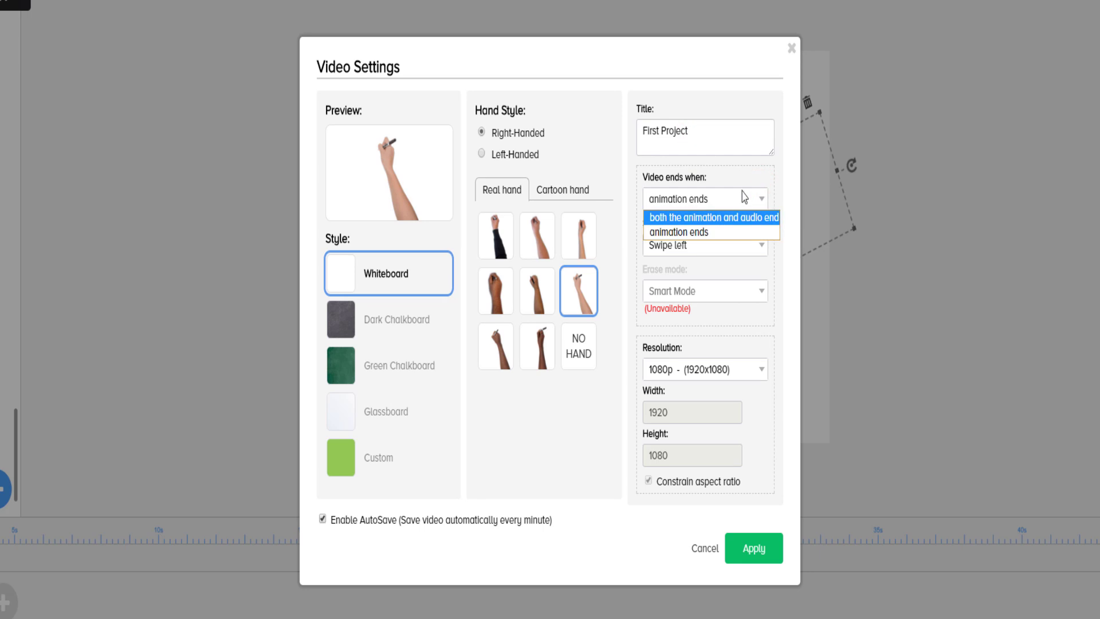
left_click(744, 197)
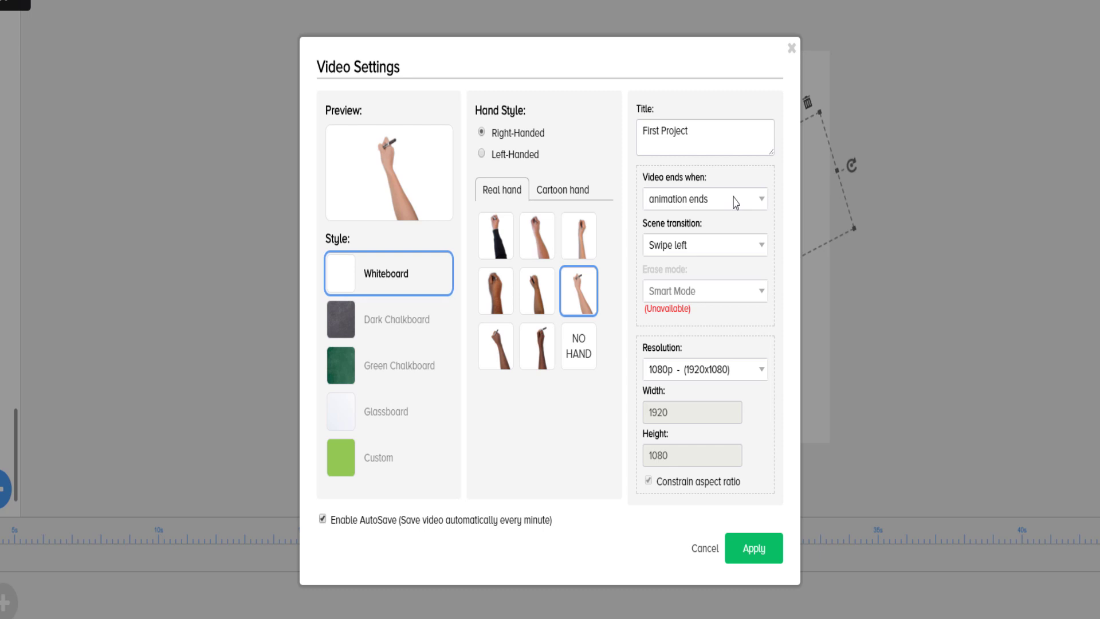
left_click(736, 204)
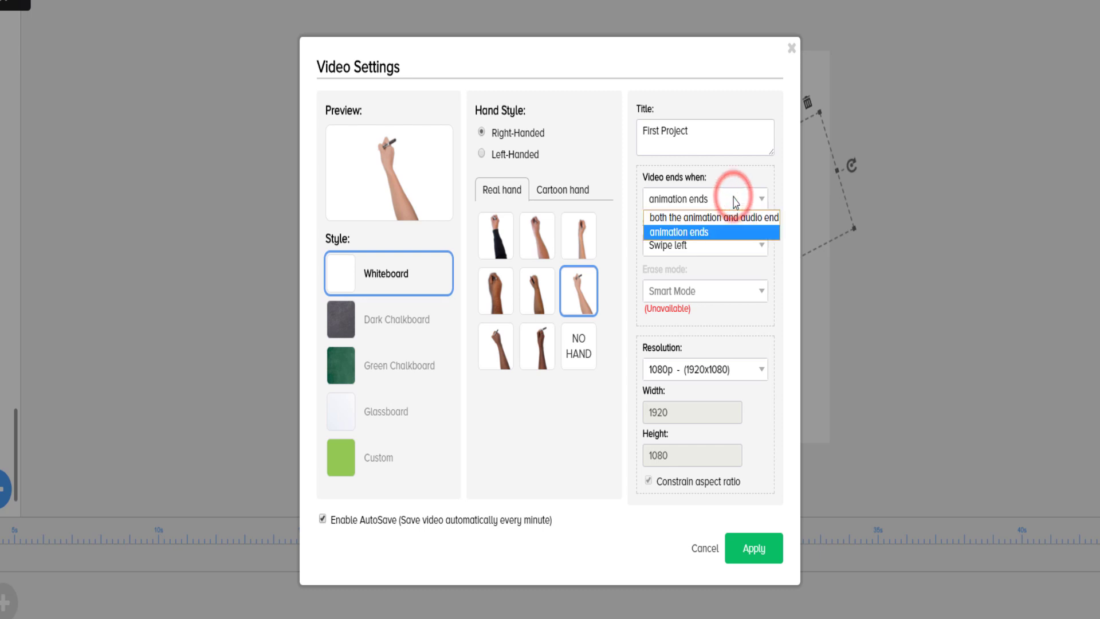
left_click(716, 234)
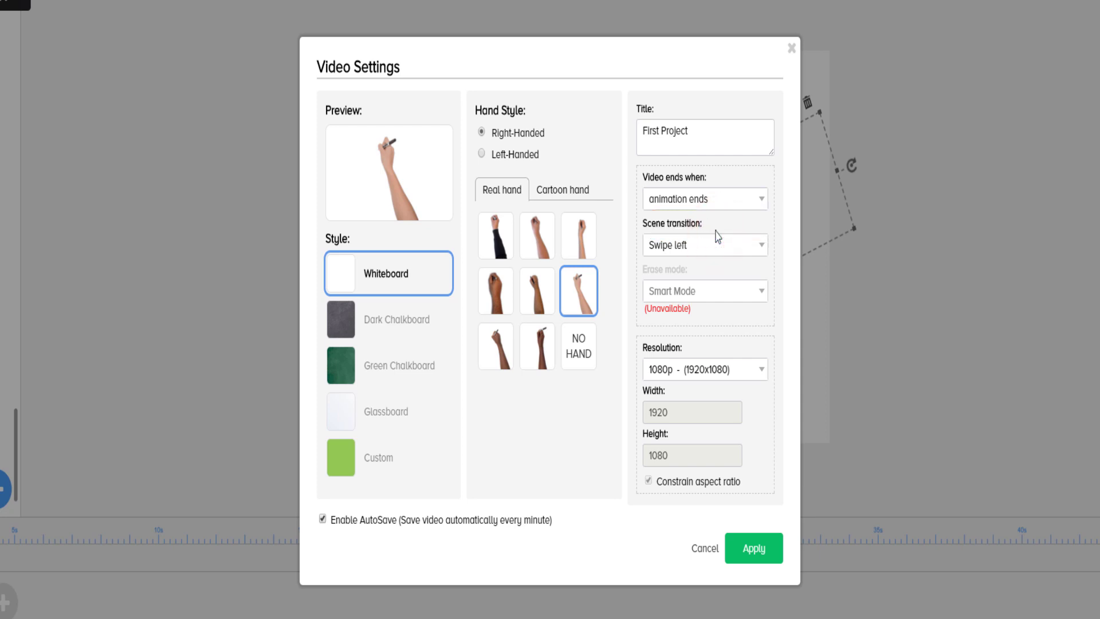
- Set the scene transition to Swipe right and view the other transition options
left_click(716, 250)
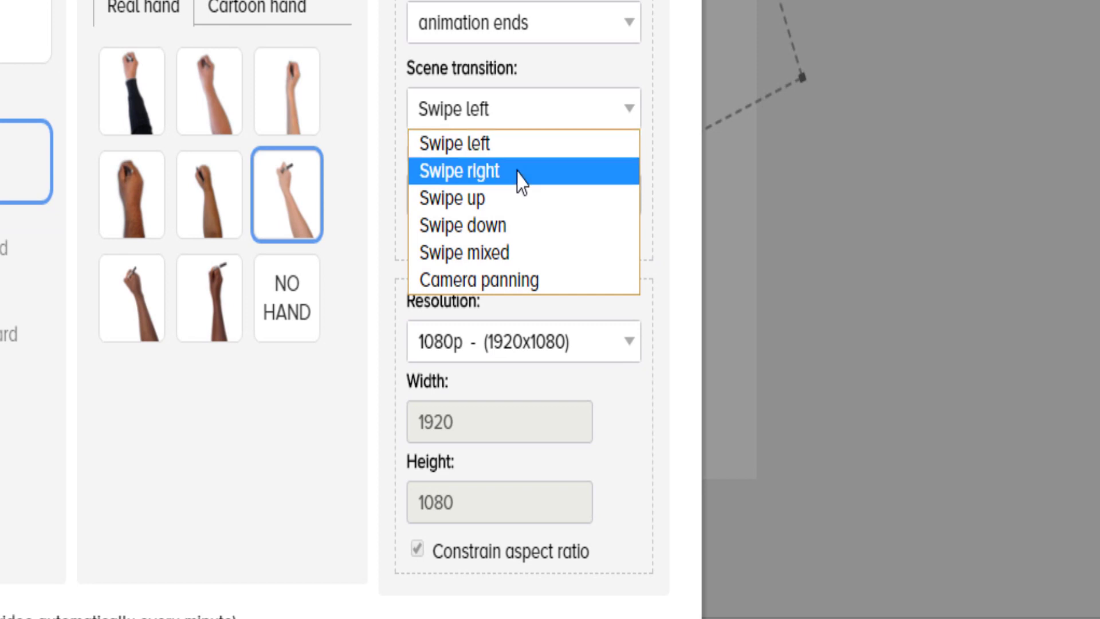
left_click(519, 171)
left_click(536, 106)
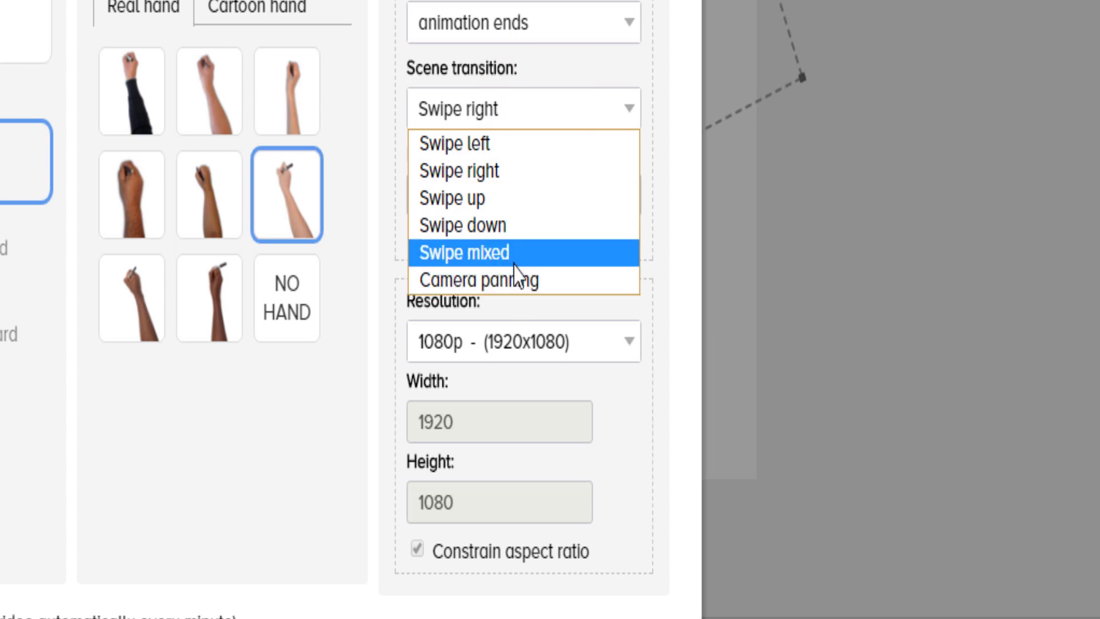
- Select the 1080p (1920x1080) resolution and apply the video settings
left_click(521, 342)
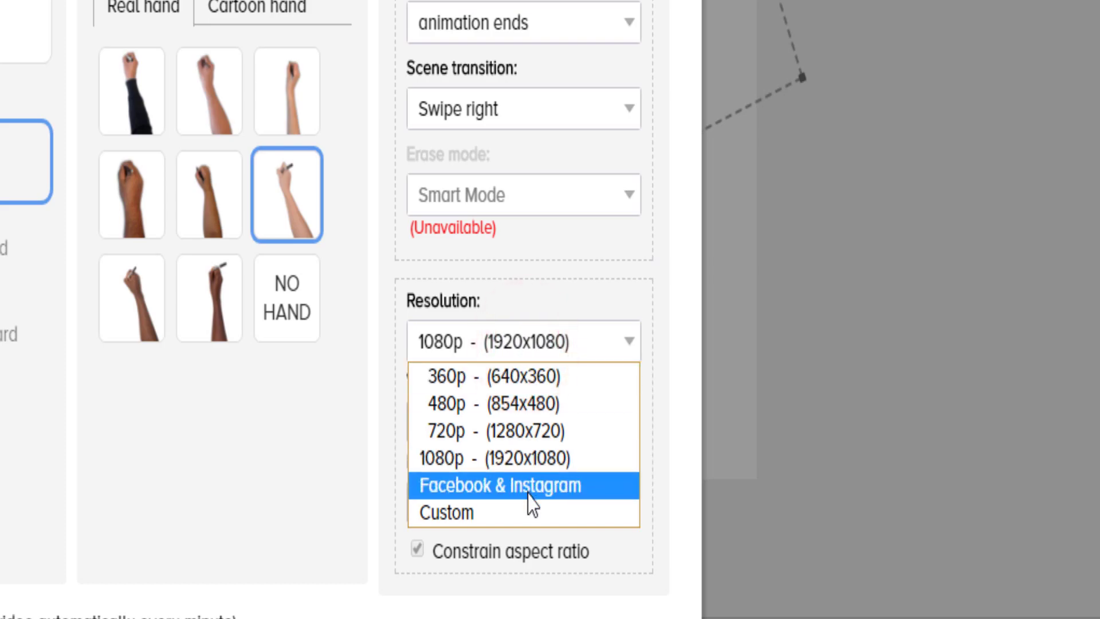
left_click(498, 340)
left_click(513, 459)
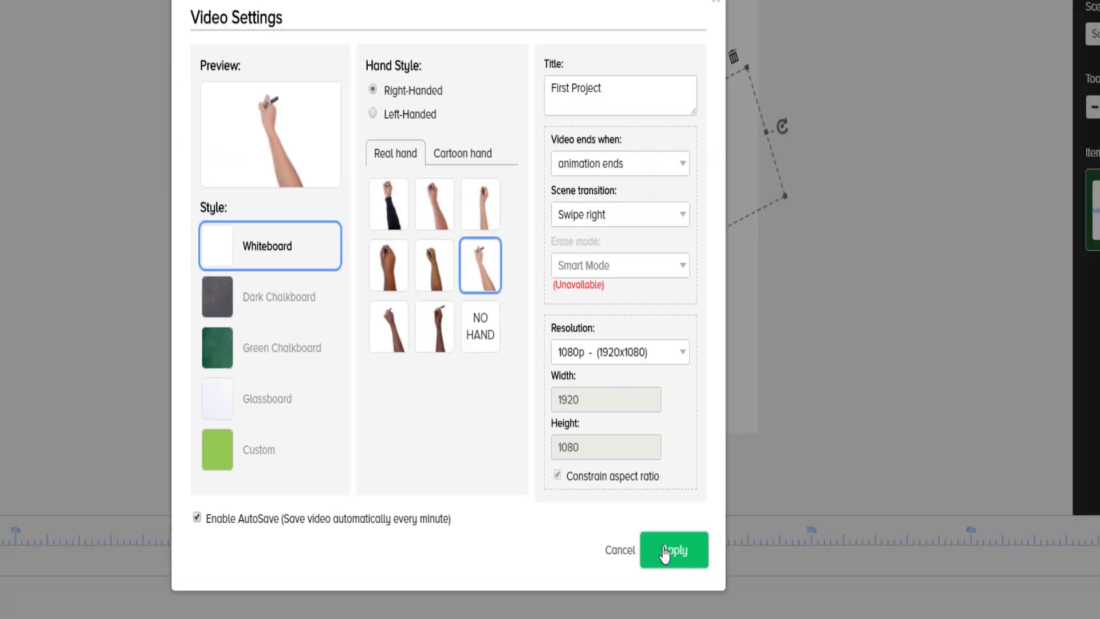
left_click(697, 491)
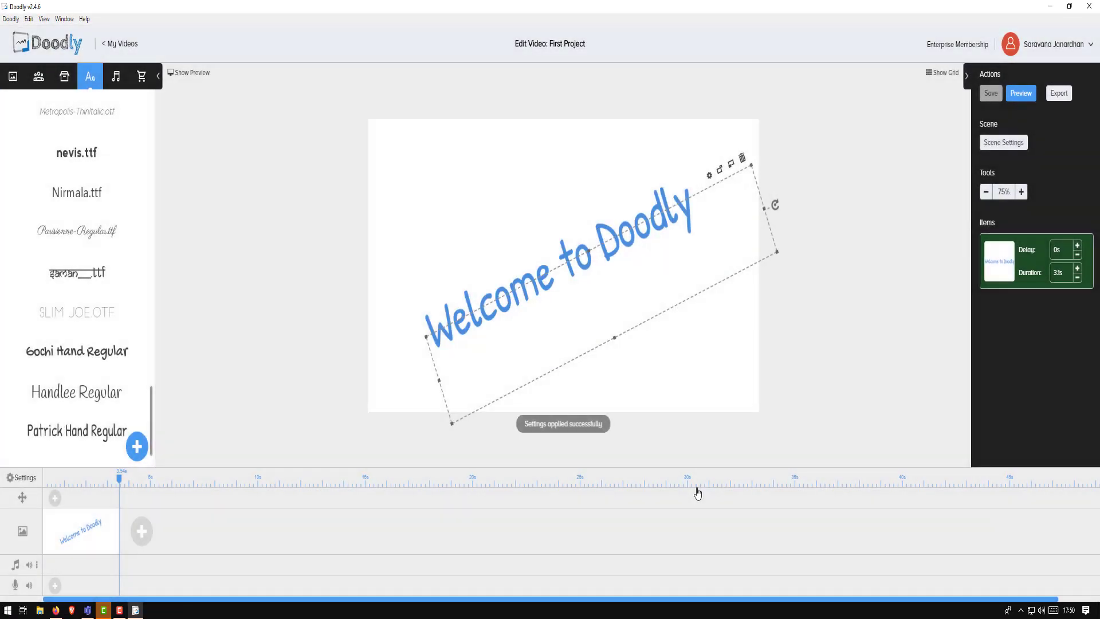
- Add a second scene to the timeline and place the crashed red car scene from the scene library on its canvas
left_click(142, 534)
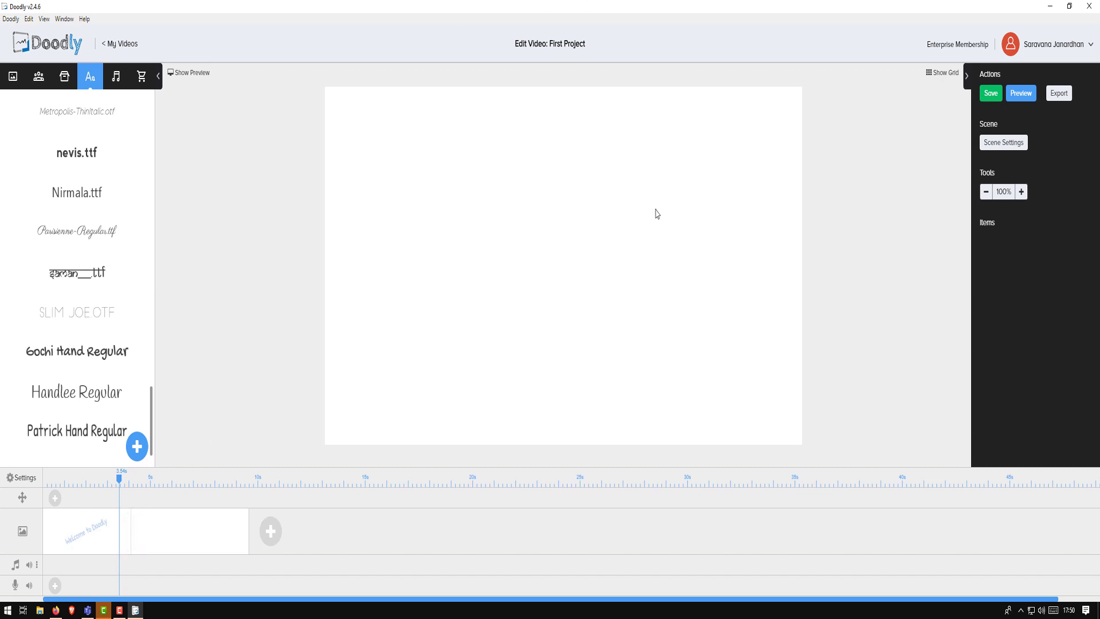
left_click(12, 76)
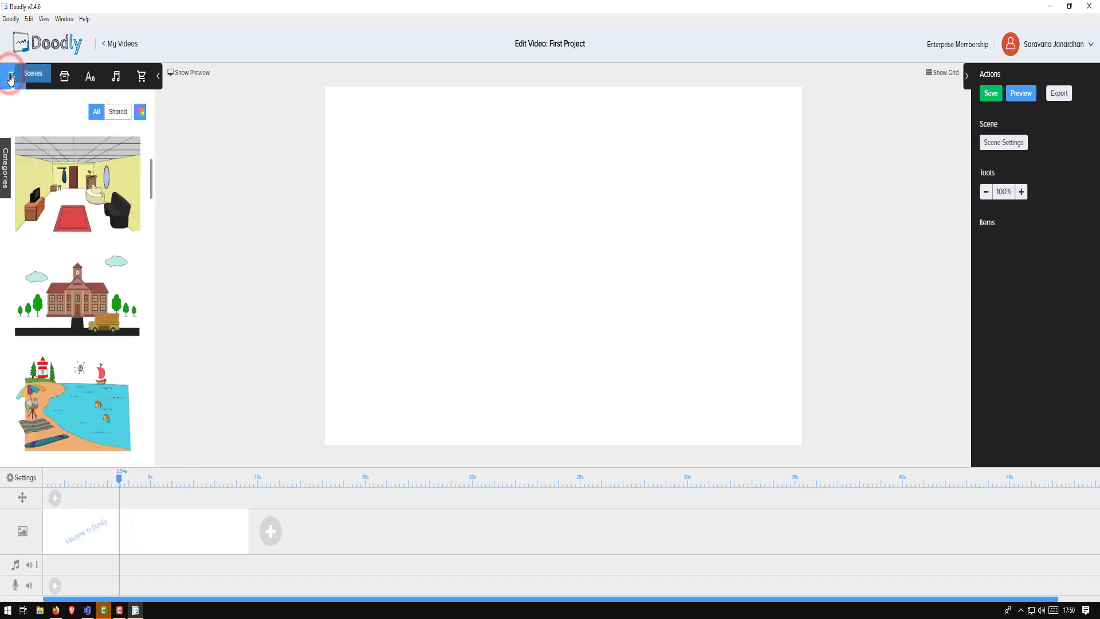
scroll(80, 283, "down", 5)
left_click_drag(80, 275, 539, 238)
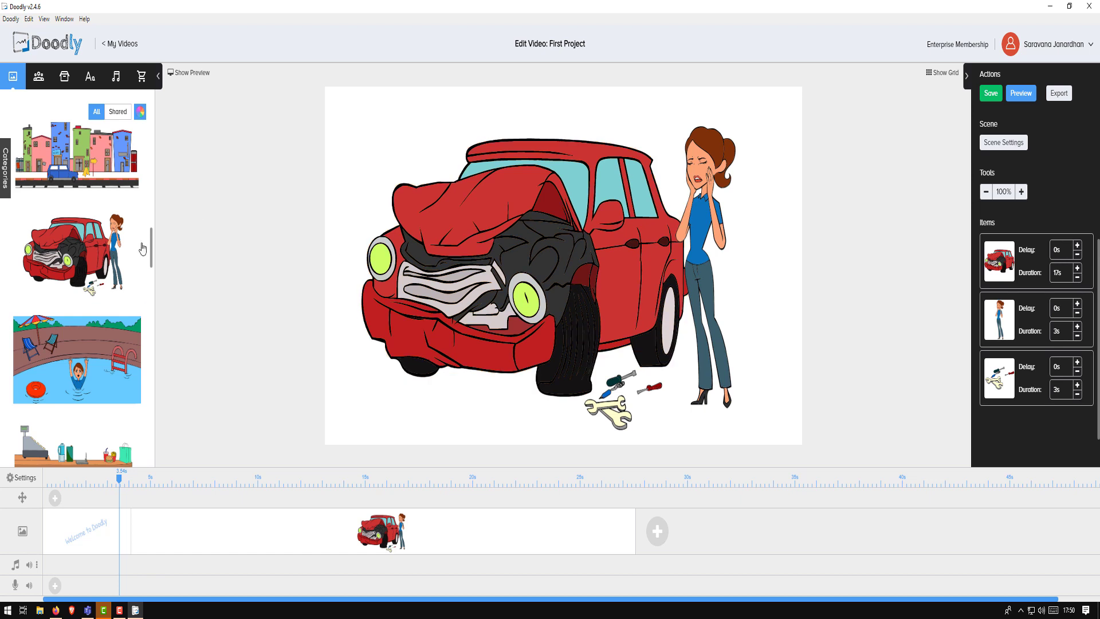
- Compare the outline and coloured versions of the library scenes, then preview the whole video and close the preview
left_click(139, 112)
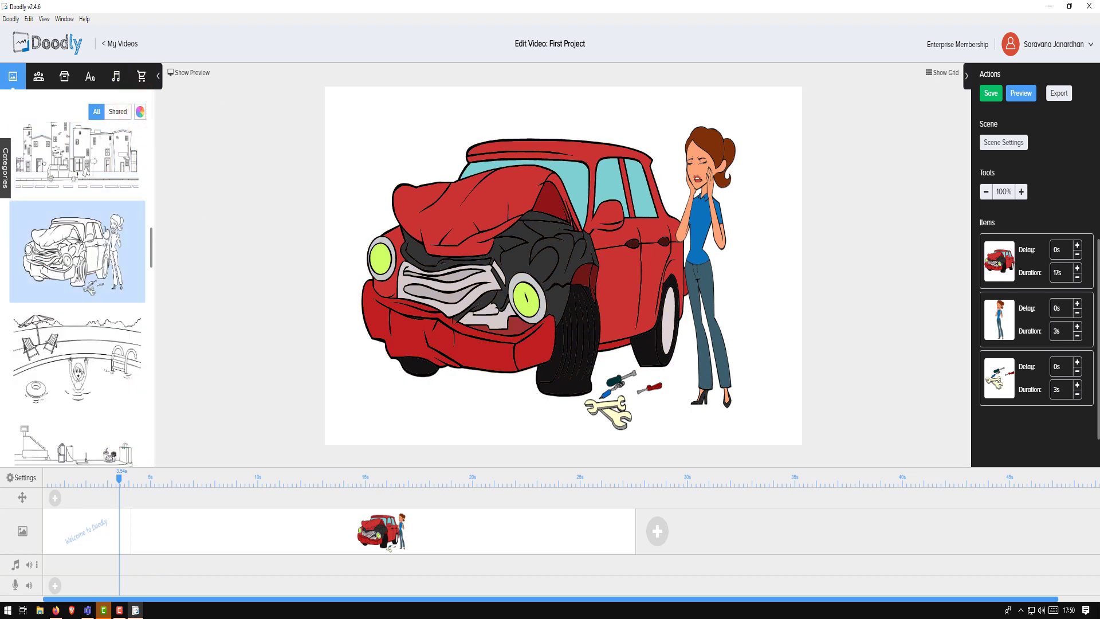
left_click(140, 111)
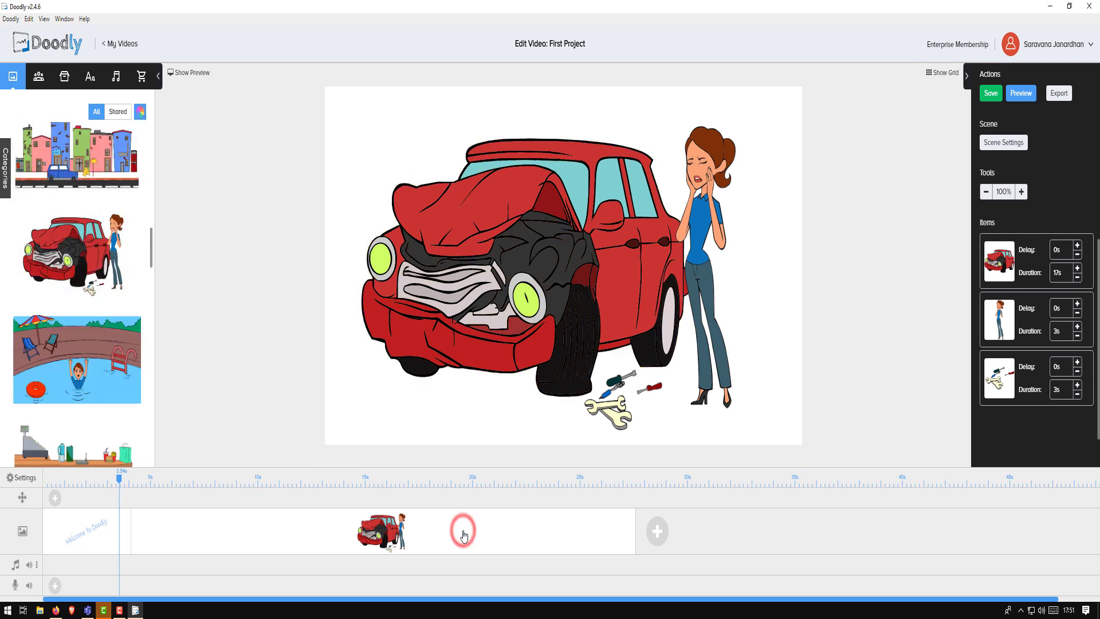
left_click(1020, 95)
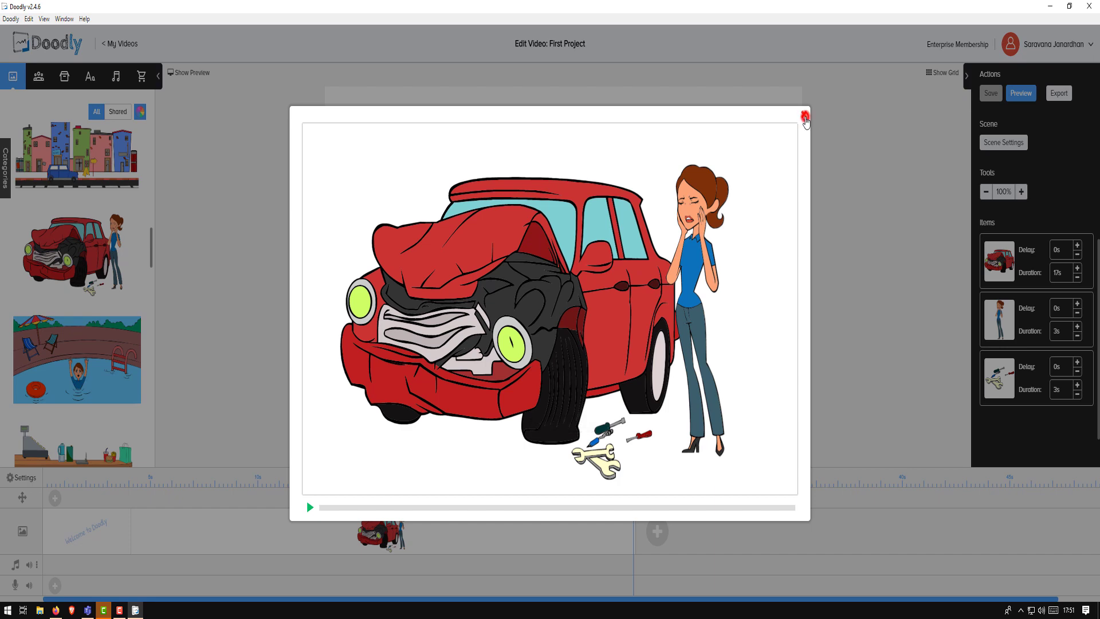
left_click(806, 118)
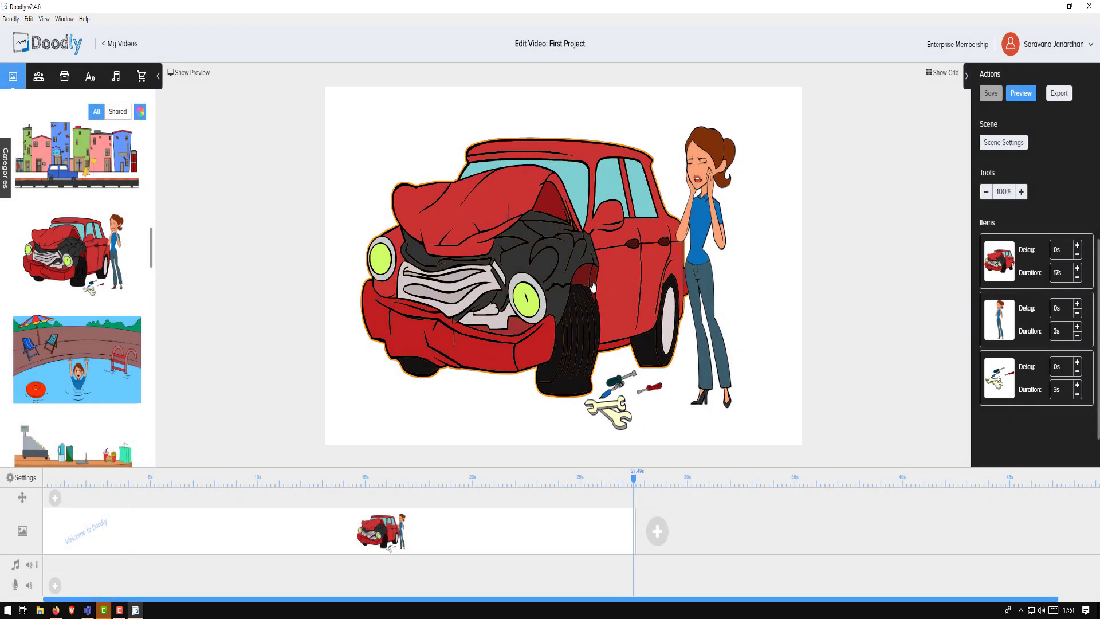
- Set the duration of the crashed car's Draw enter animation to 5 s in its asset settings and apply it
left_click(511, 198)
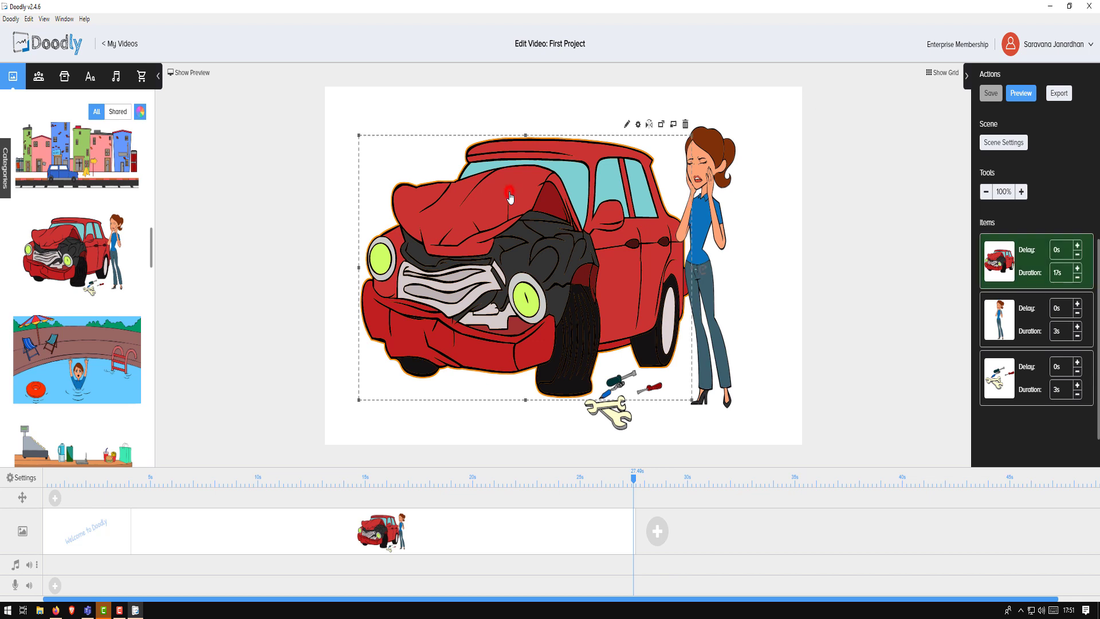
left_click(697, 193)
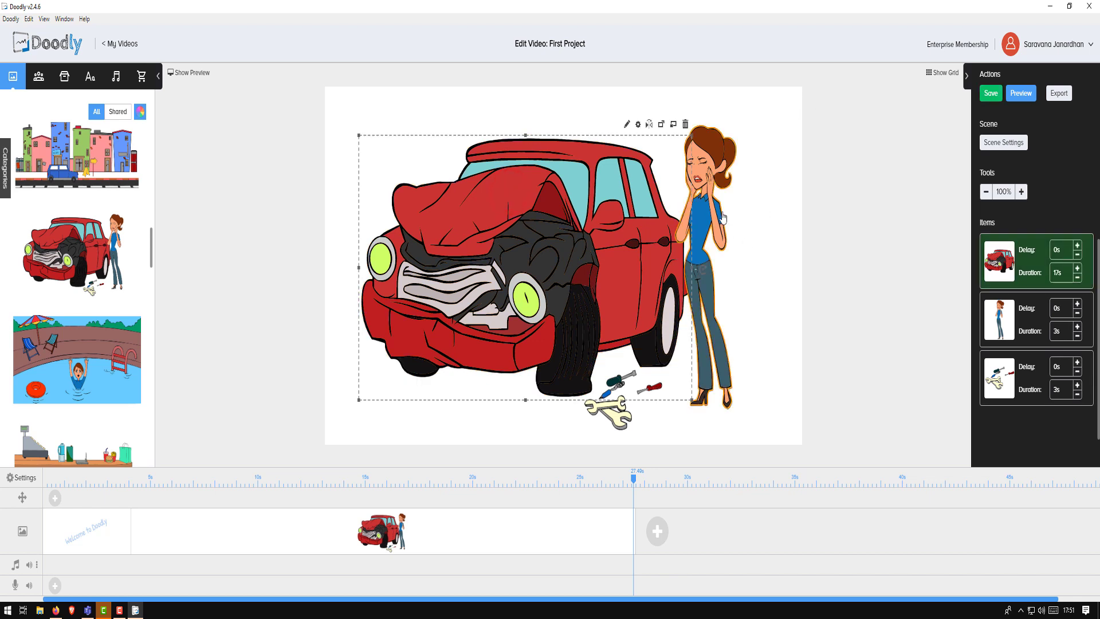
left_click(616, 196)
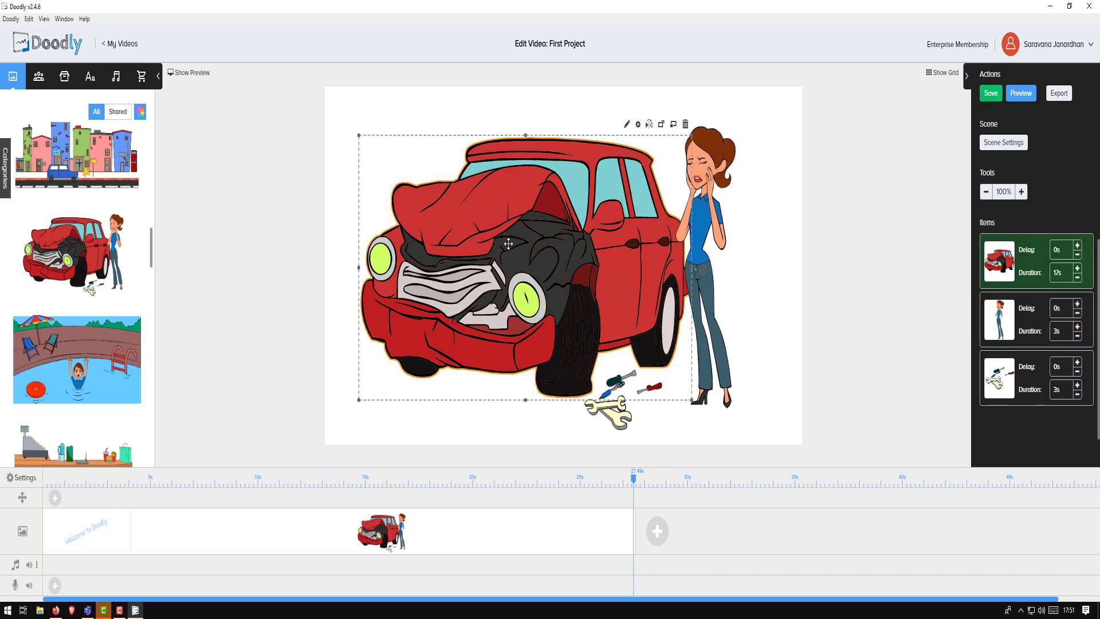
left_click(638, 125)
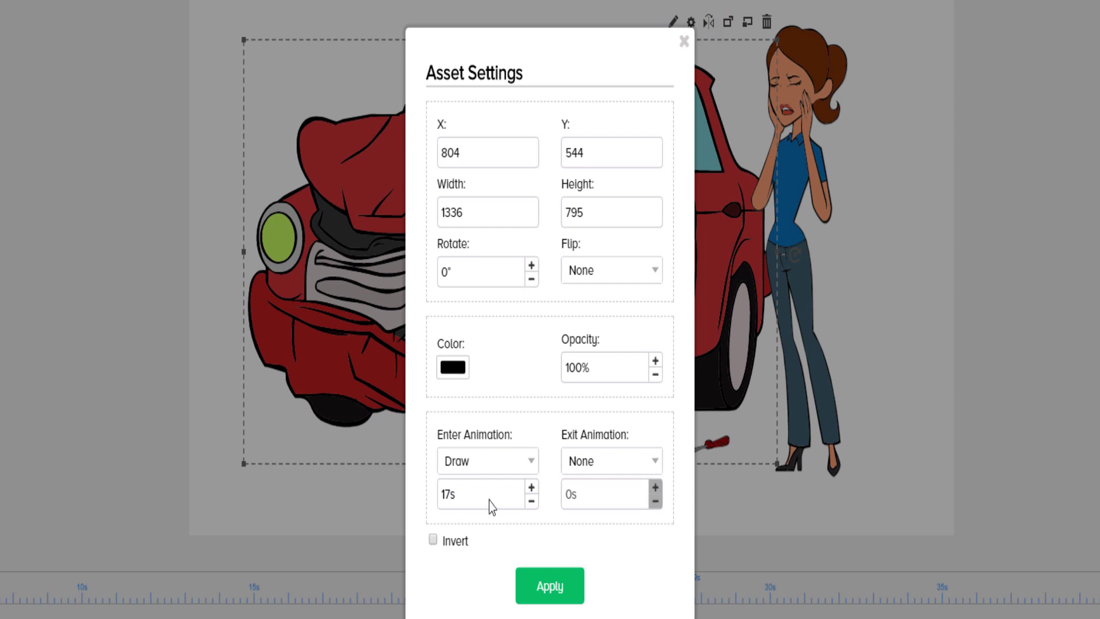
left_click_drag(482, 496, 420, 498)
type("5s")
left_click(554, 590)
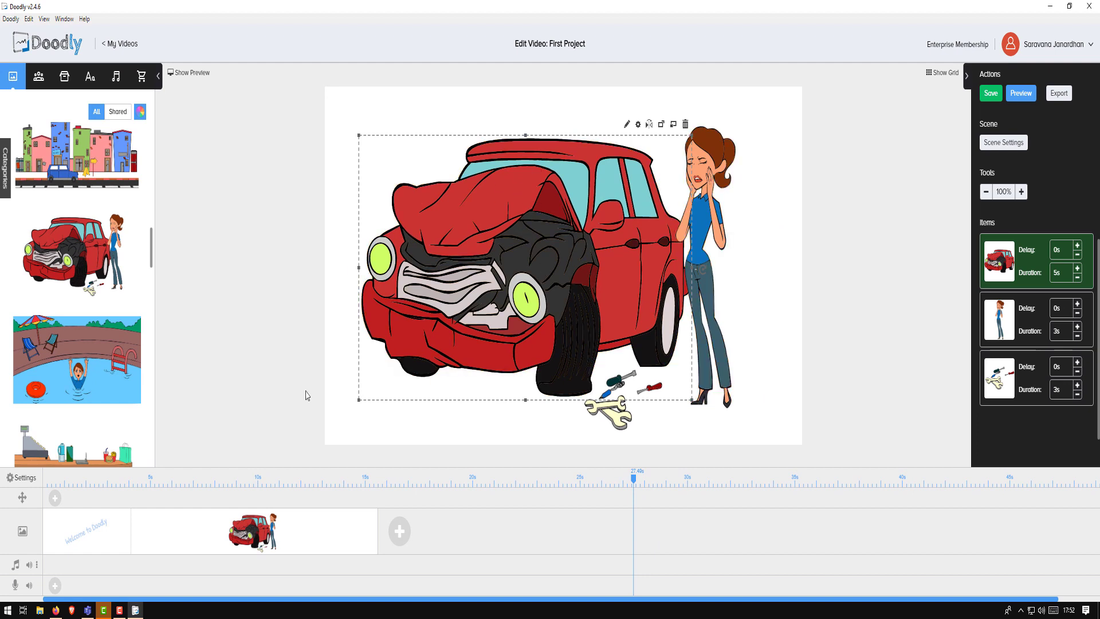
- Preview the car scene from the timeline with its shorter drawing duration and close the preview
right_click(328, 530)
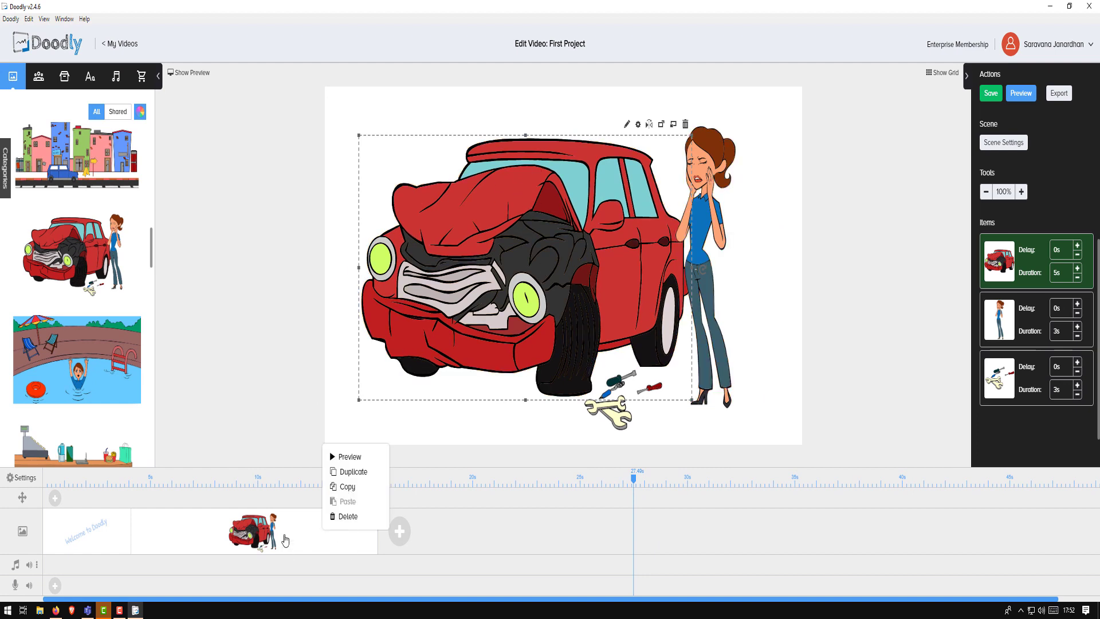
left_click(339, 458)
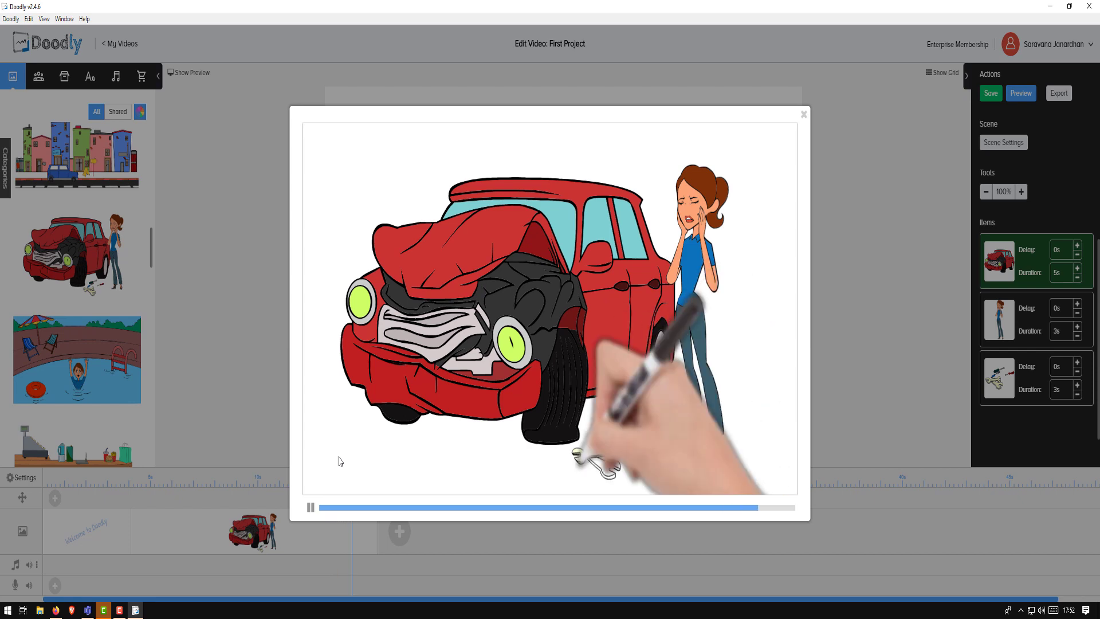
left_click(802, 113)
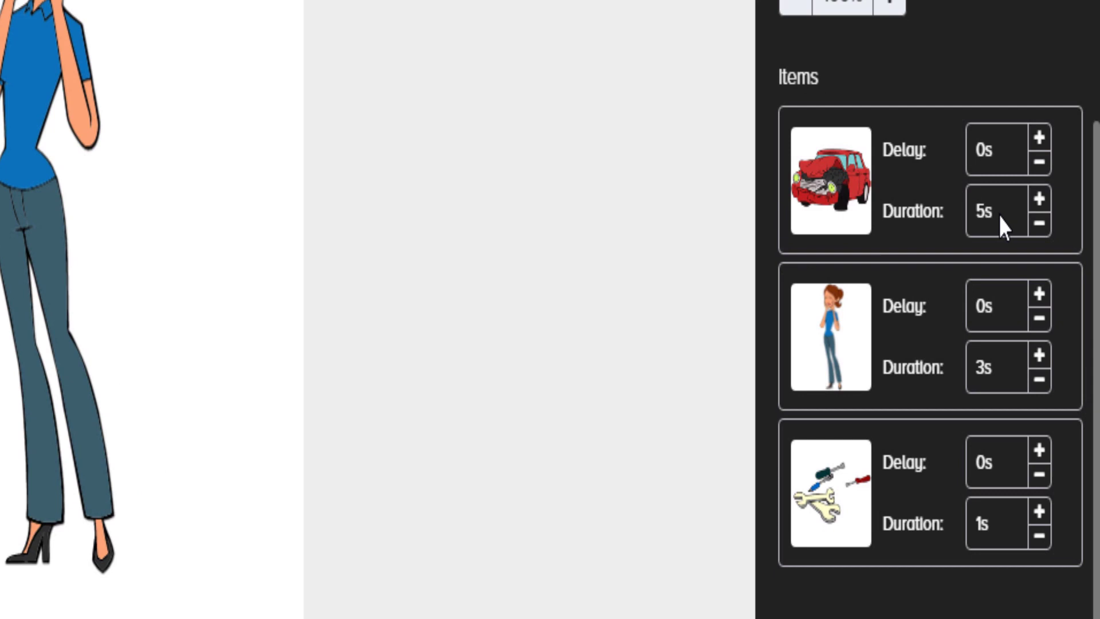
- Go through the delay and duration fields of the crashed car, woman and tools items in the scene
left_click(1041, 253)
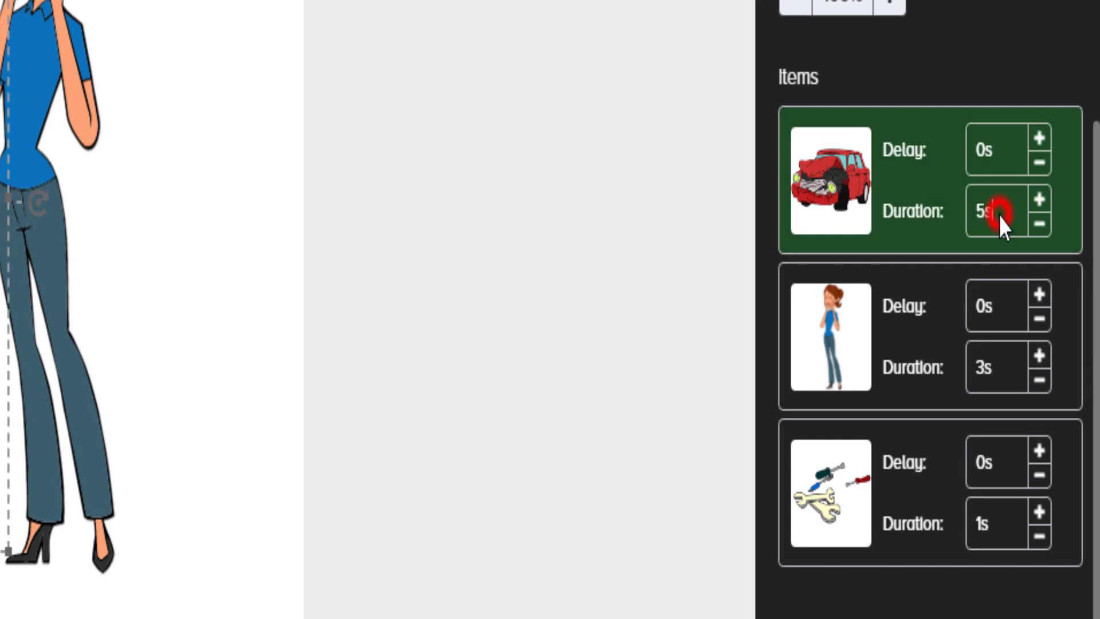
key("BackSpace")
key("BackSpace")
left_click(999, 156)
key("BackSpace")
key("BackSpace")
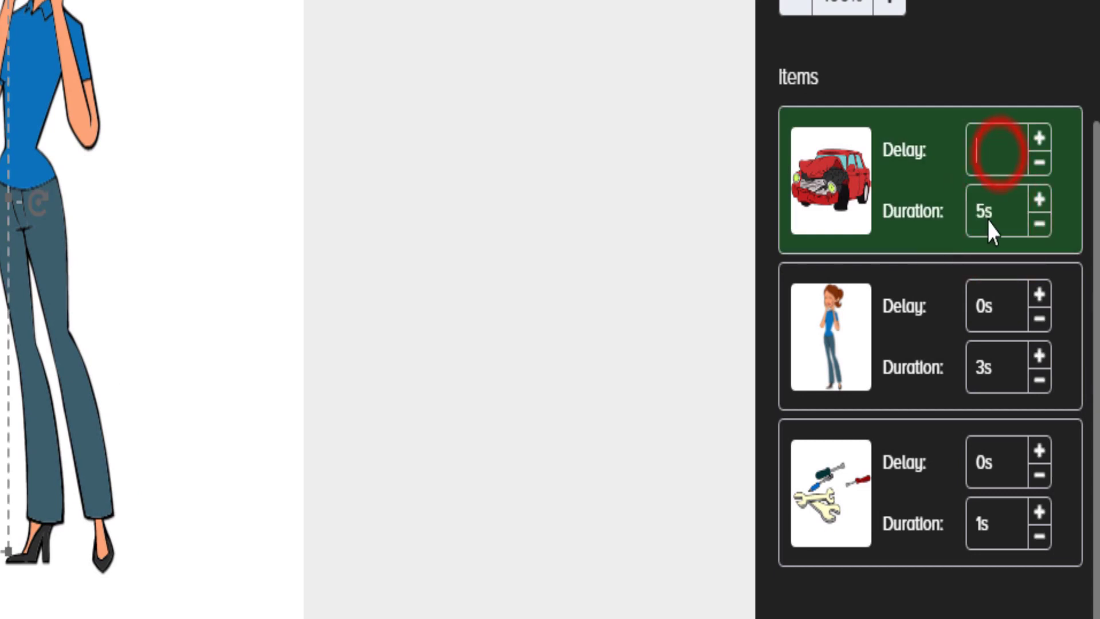
left_click(988, 218)
left_click(996, 361)
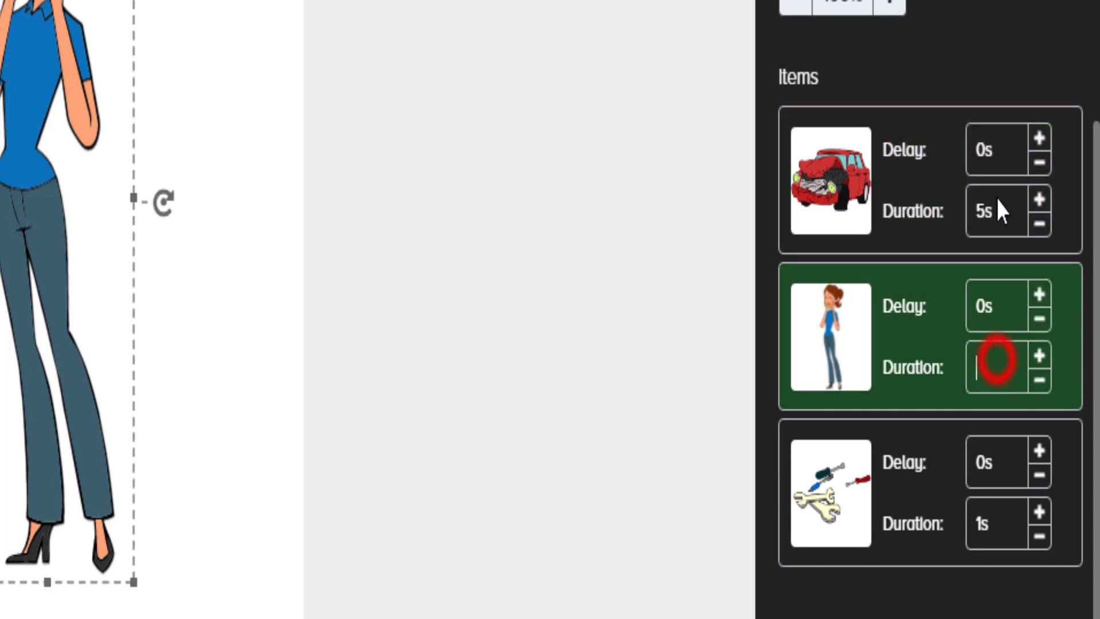
left_click(1001, 206)
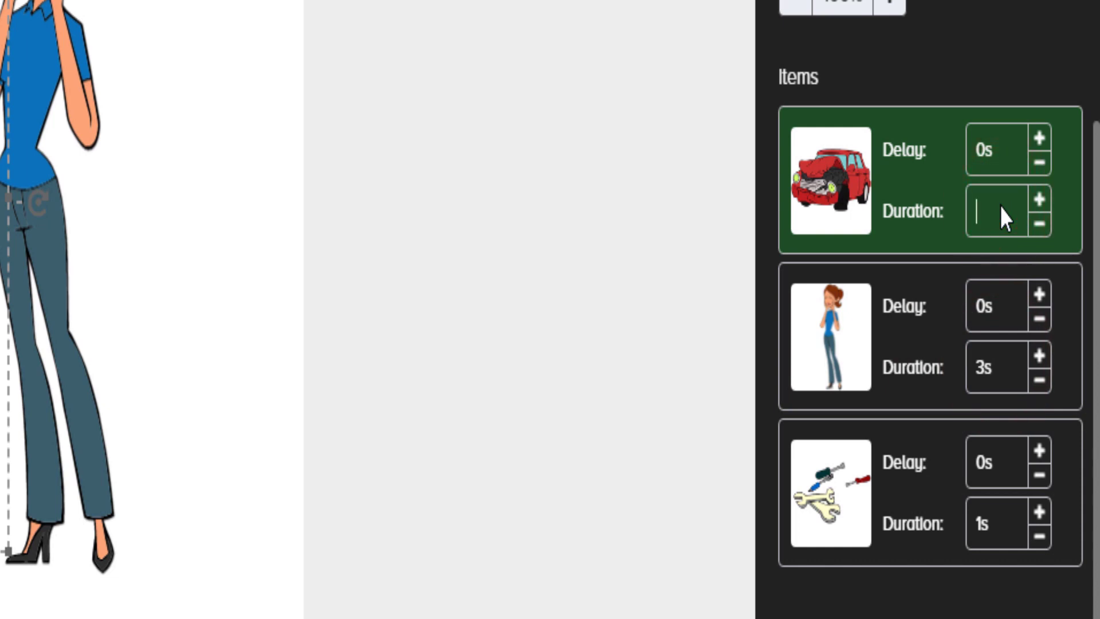
type("3")
left_click(1000, 359)
type("1")
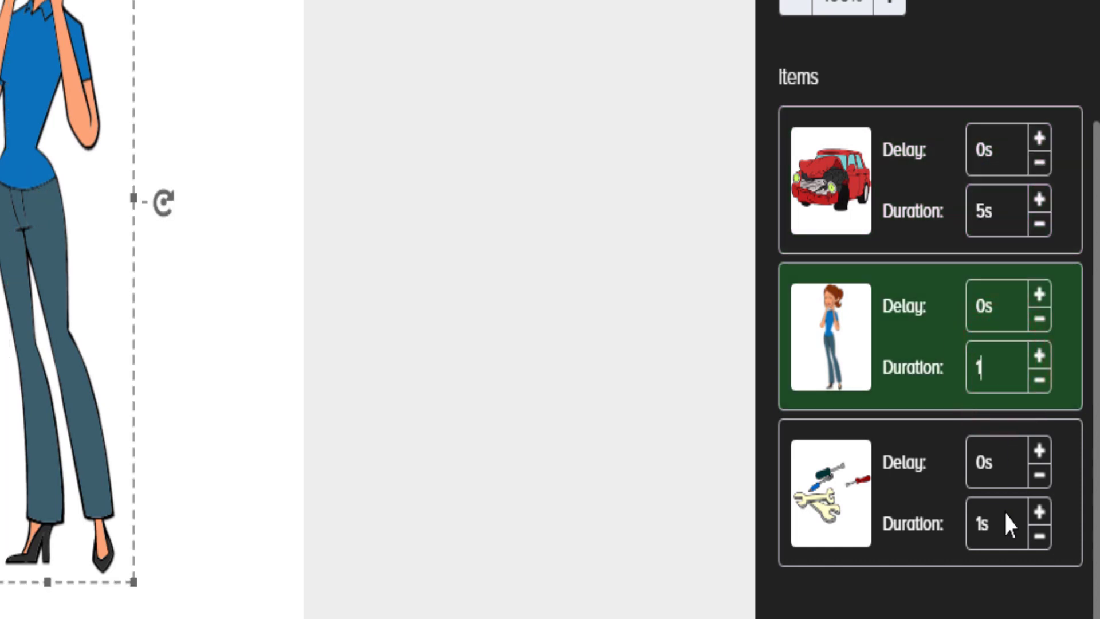
left_click(1004, 527)
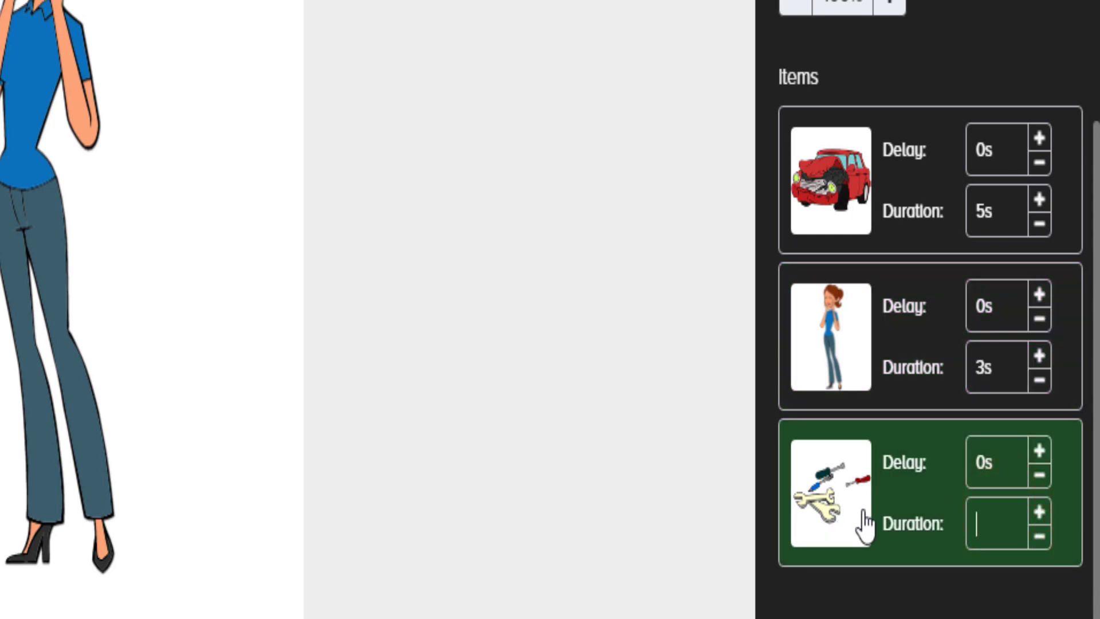
type("1")
left_click(1006, 479)
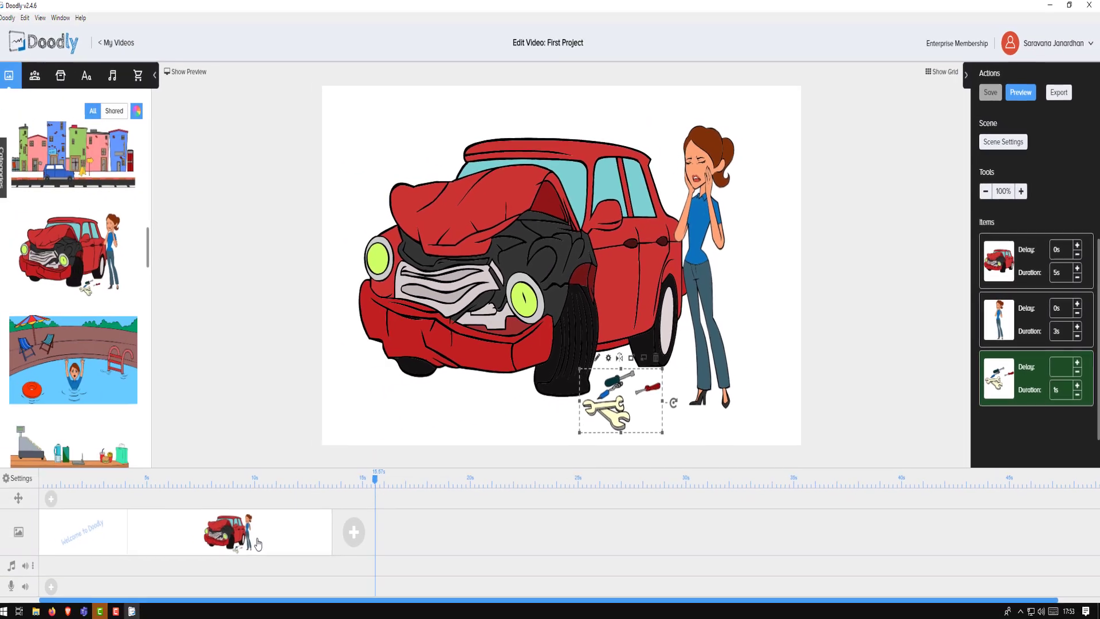
- Preview the crashed-car scene from the timeline and close the preview
left_click(265, 534)
right_click(266, 536)
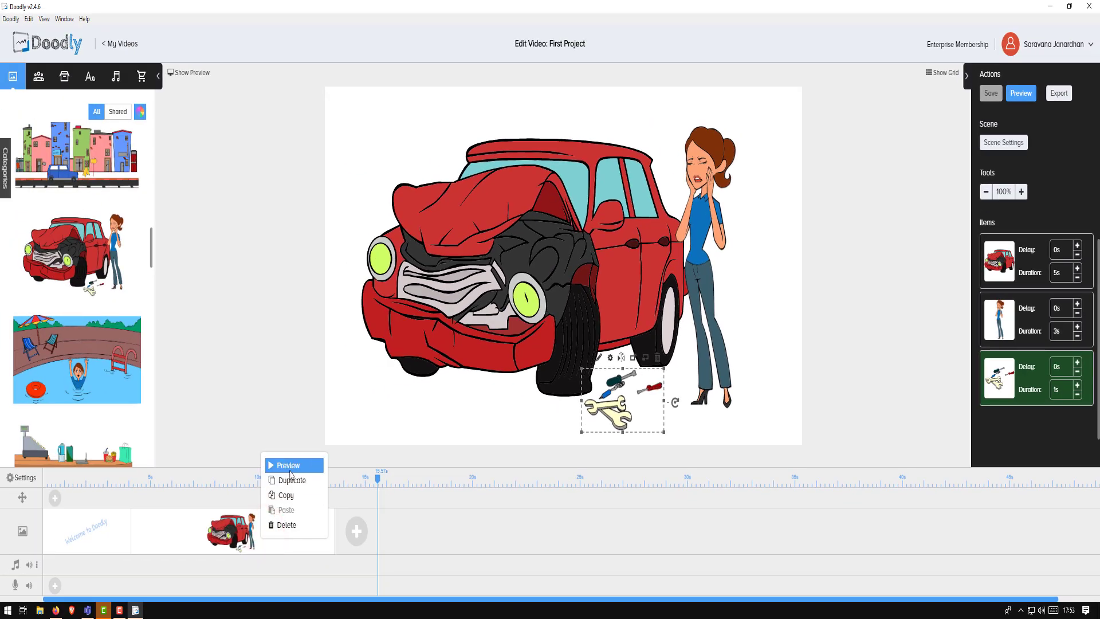
left_click(288, 465)
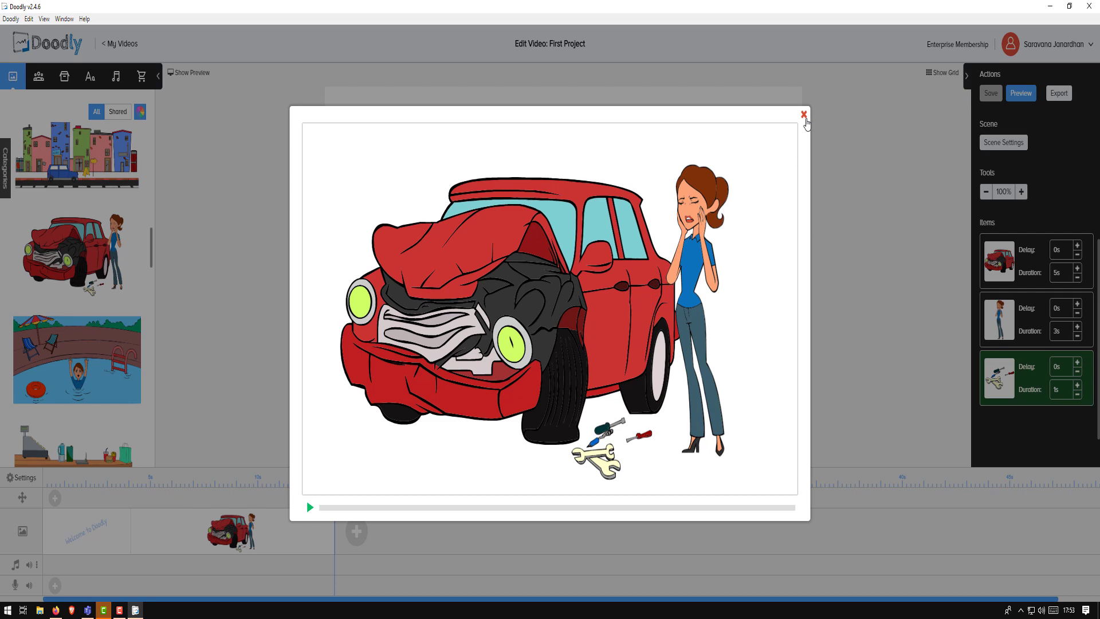
left_click(805, 118)
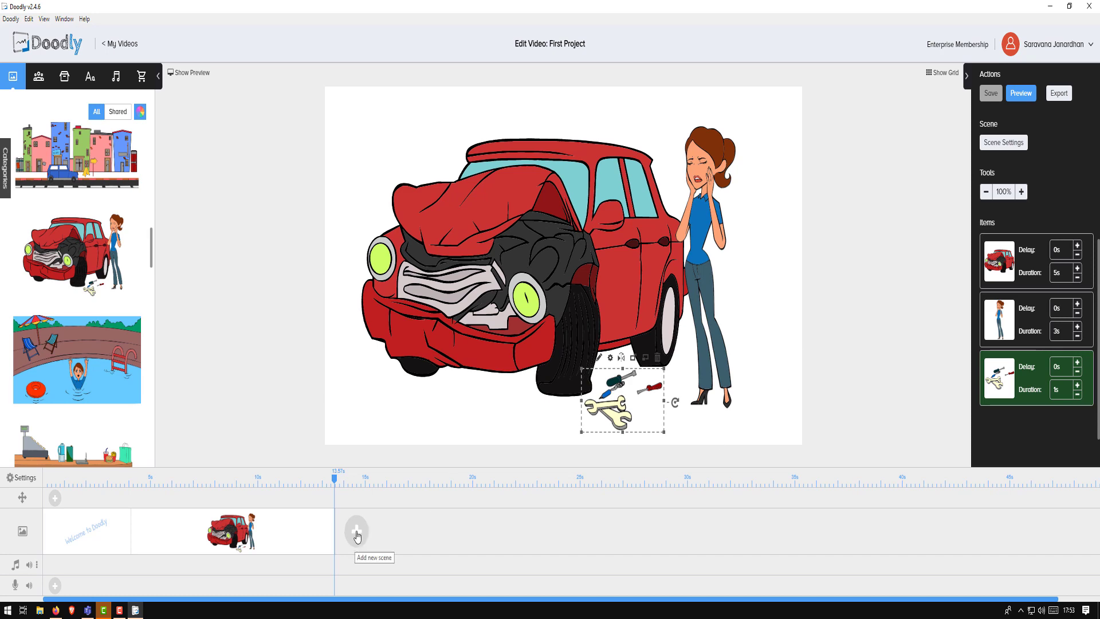
- Add a third scene to the timeline and copy the opening paragraphs of Vulture's "I Don't Know How to Tell This Story" article in Firefox
left_click(356, 534)
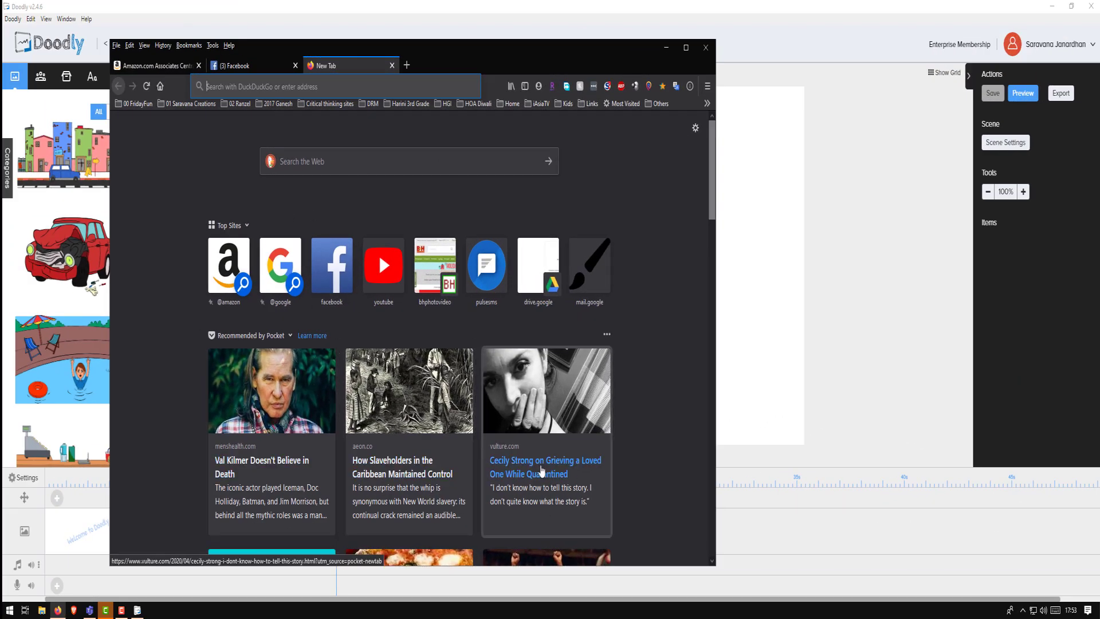
left_click(541, 467)
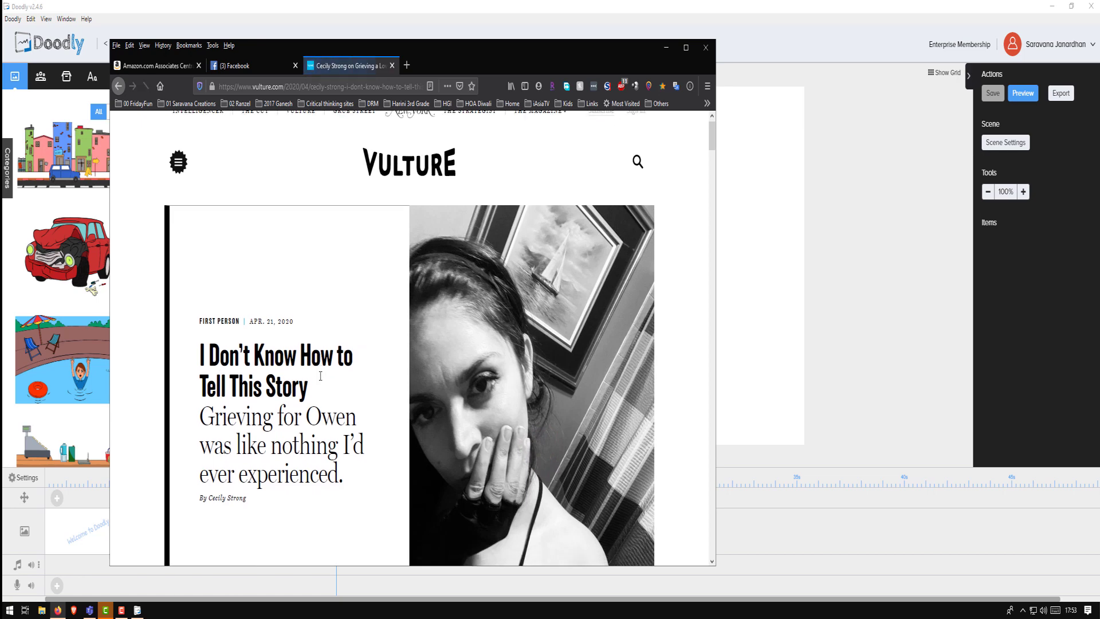
scroll(320, 376, "down", 4)
scroll(320, 376, "down", 2)
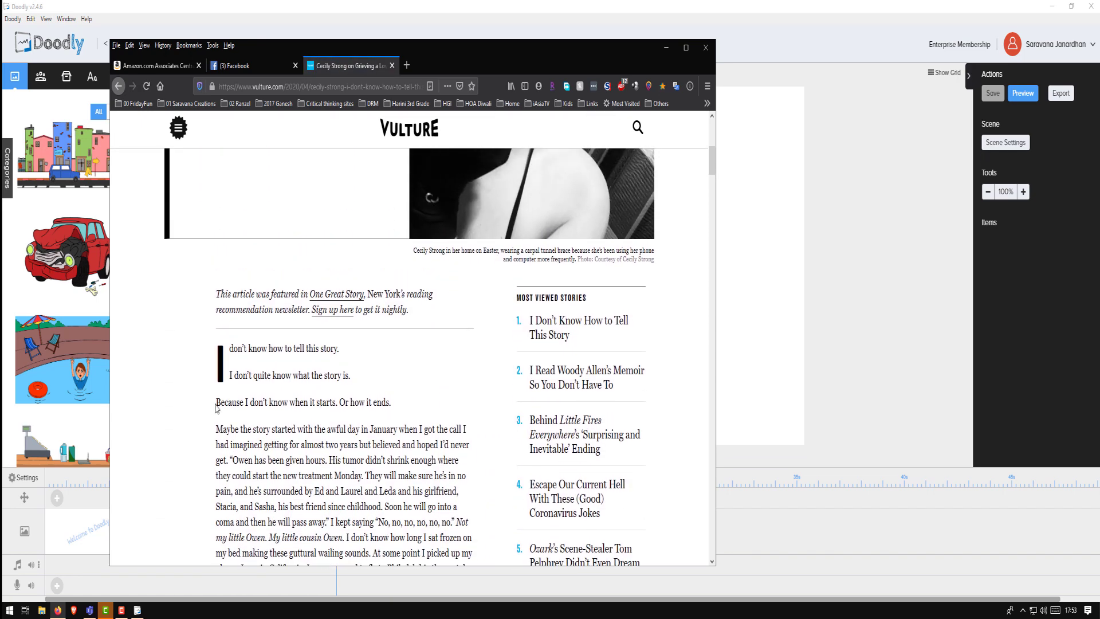
left_click_drag(217, 403, 475, 532)
right_click(355, 381)
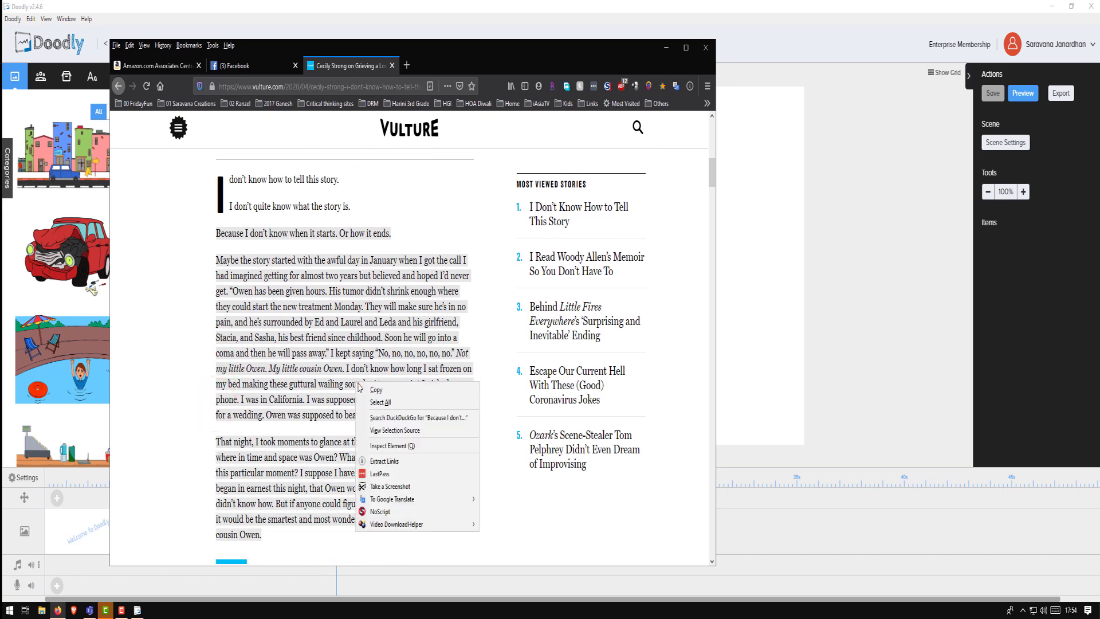
left_click(363, 386)
left_click(663, 47)
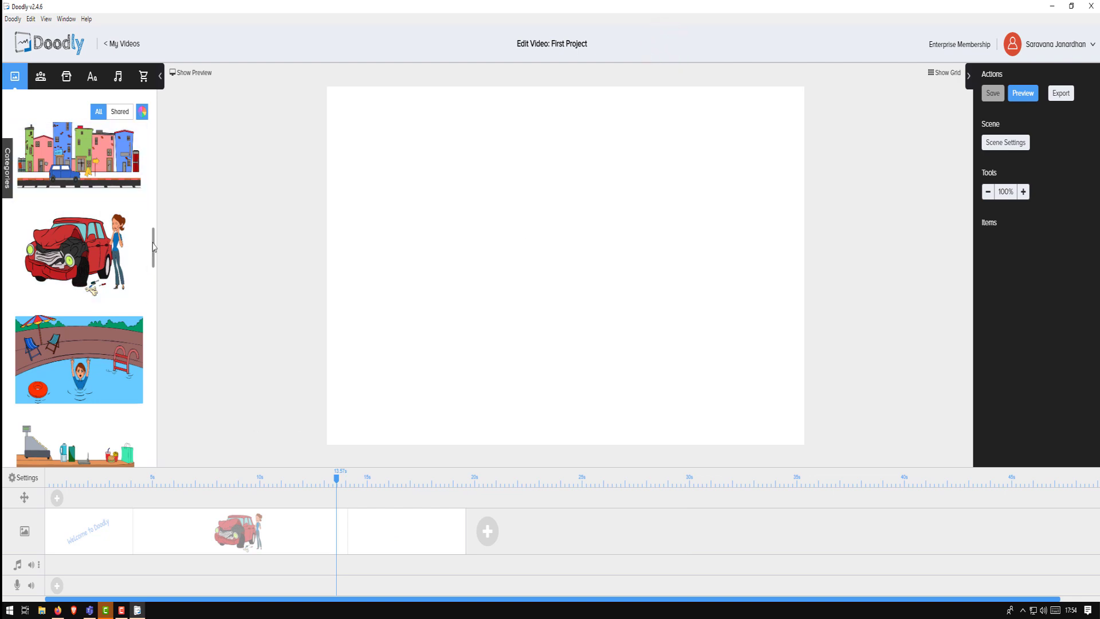
- Place the library scene of the elderly man presenting TEXT 1 and TEXT 2 on the new scene's canvas
scroll(146, 238, "down", 10)
scroll(156, 169, "down", 2)
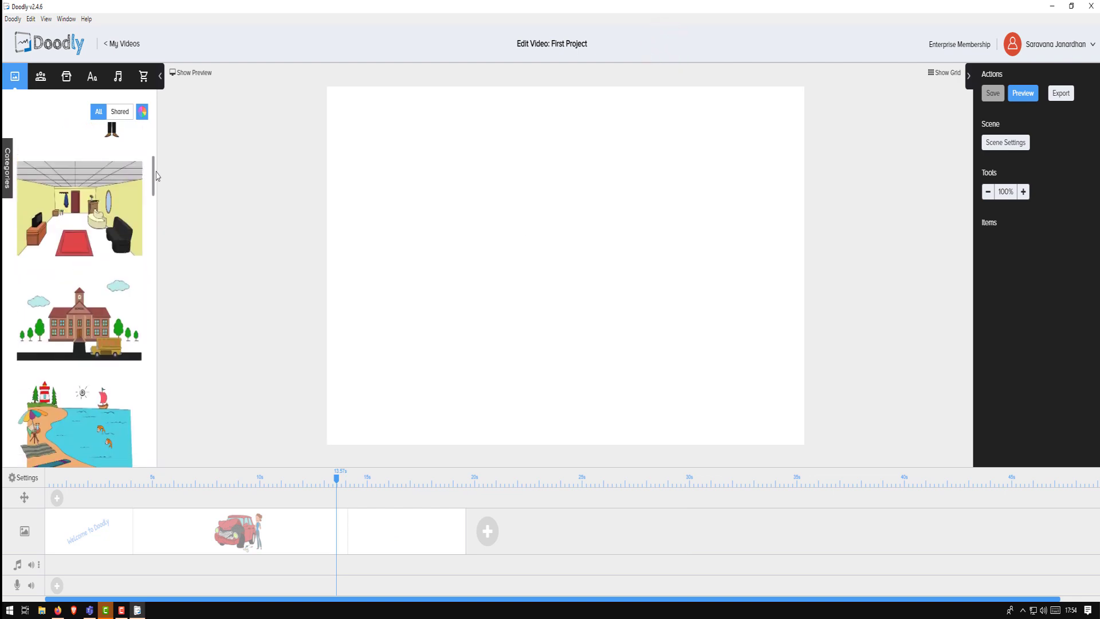
scroll(157, 163, "up", 2)
left_click_drag(76, 212, 521, 226)
- Delete the TEXT 1 item from the presenter scene
left_click(482, 224)
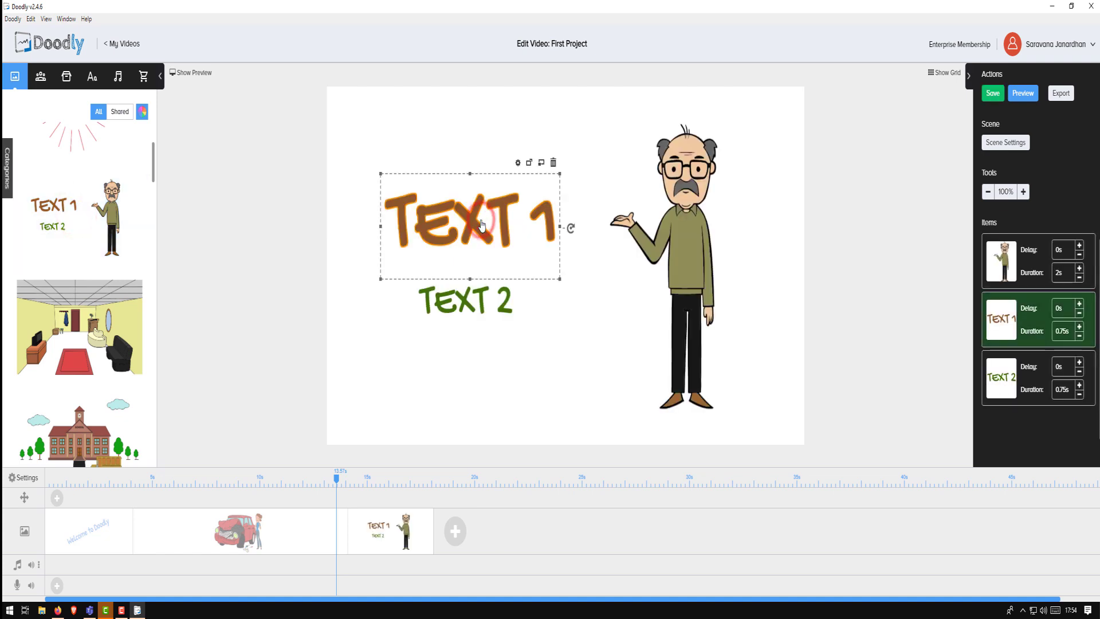
left_click(479, 297)
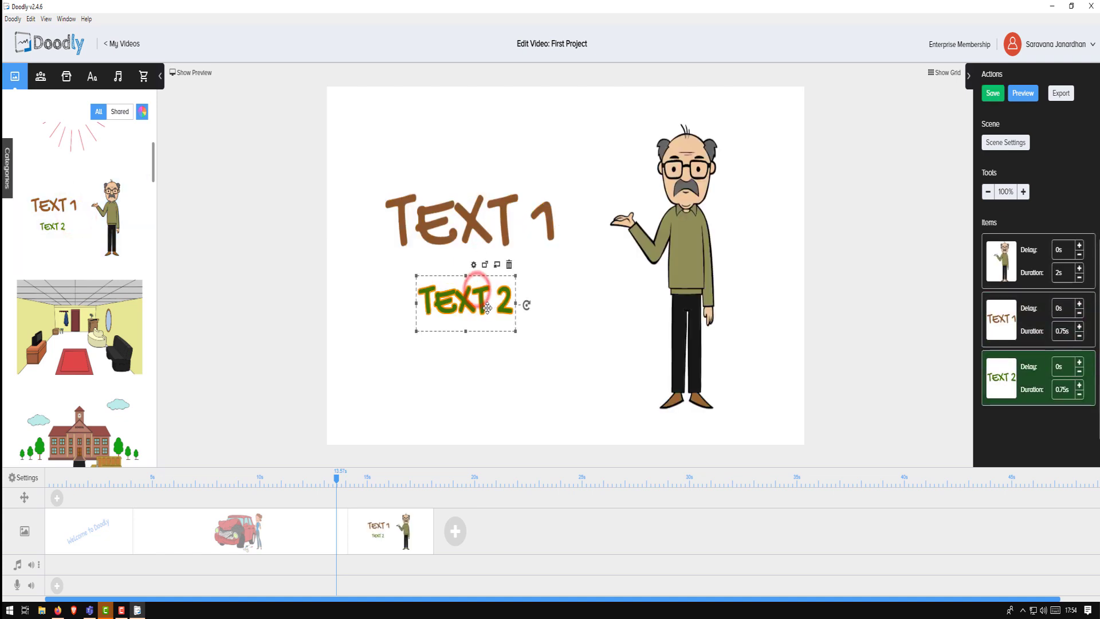
left_click(504, 229)
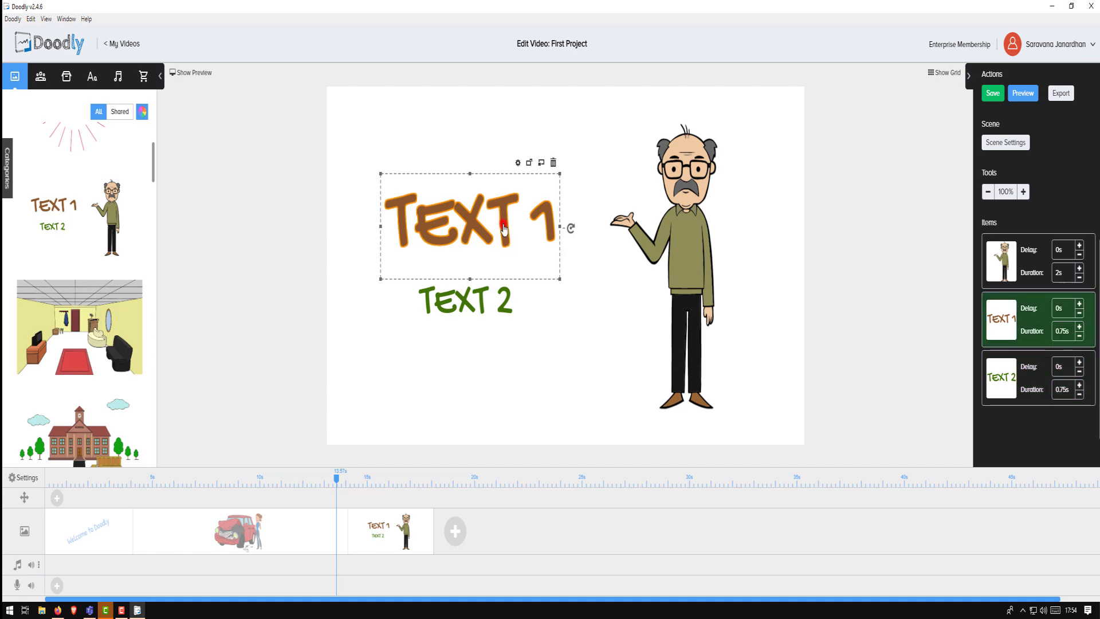
left_click(553, 163)
left_click(578, 342)
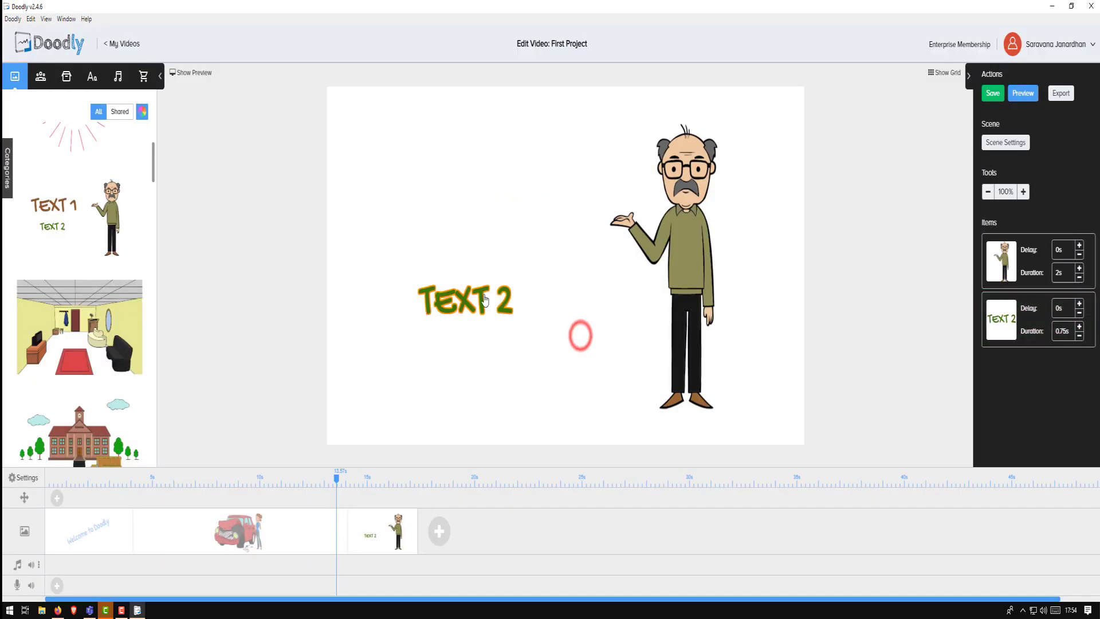
- Move TEXT 2 to the canvas's upper left area and replace its wording with the copied article paragraphs
left_click_drag(483, 293, 431, 167)
double_click(431, 166)
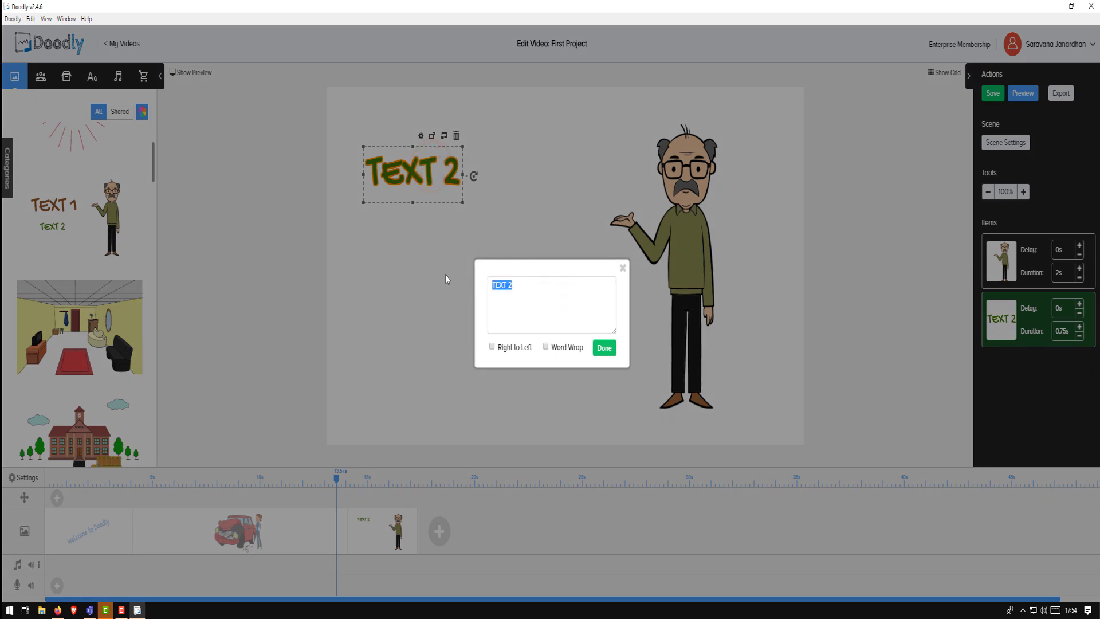
key("ctrl+v")
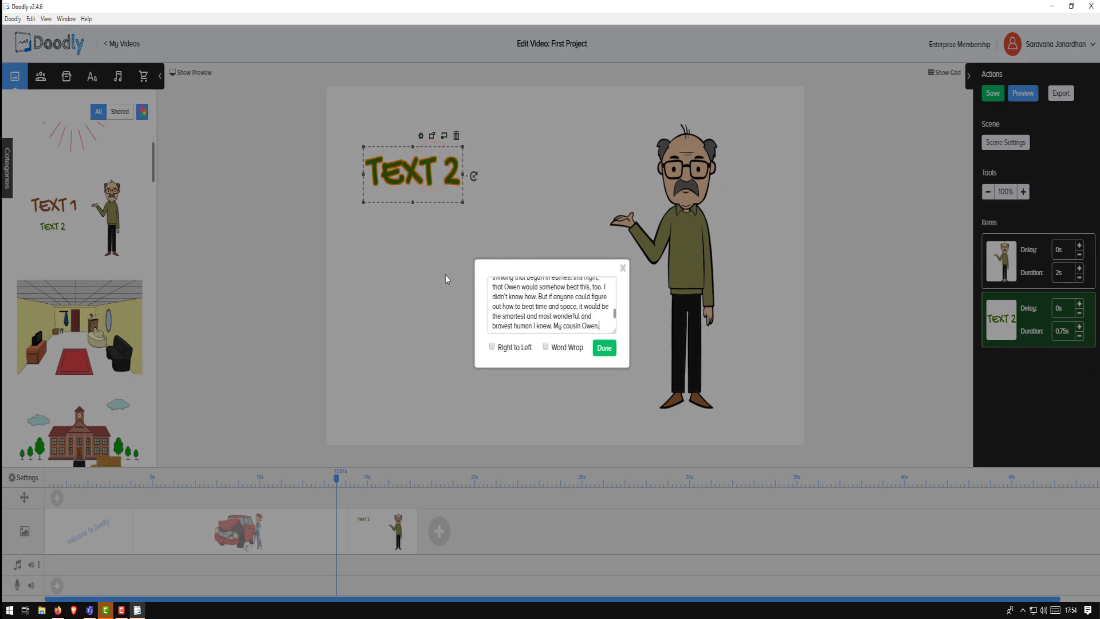
left_click(609, 350)
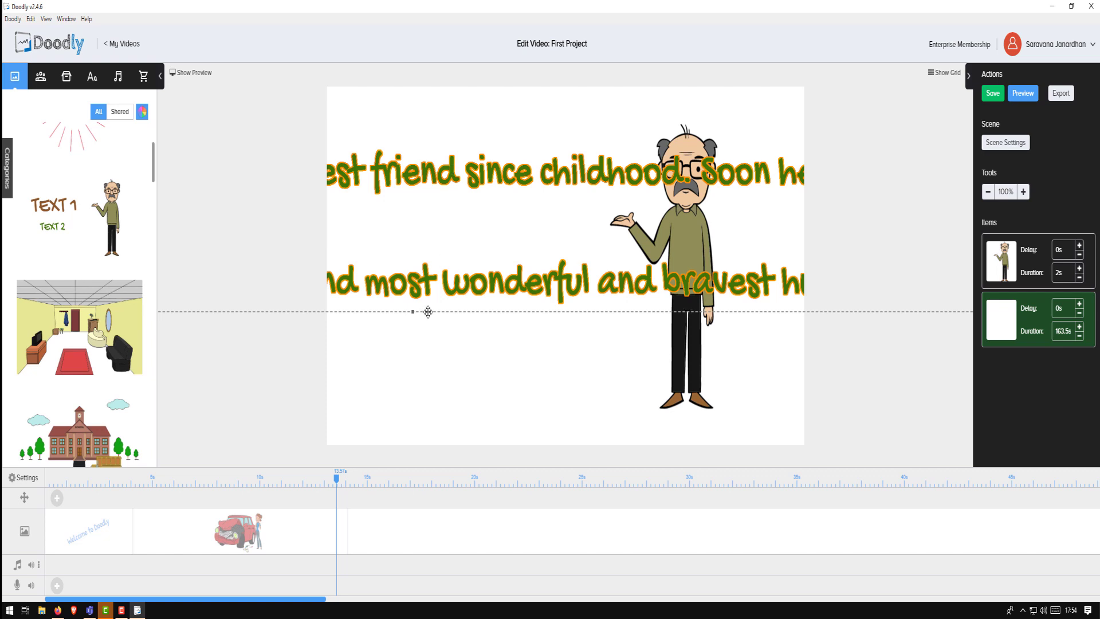
- Shrink the pasted article text and turn on Word Wrap for it
left_click_drag(413, 311, 475, 168)
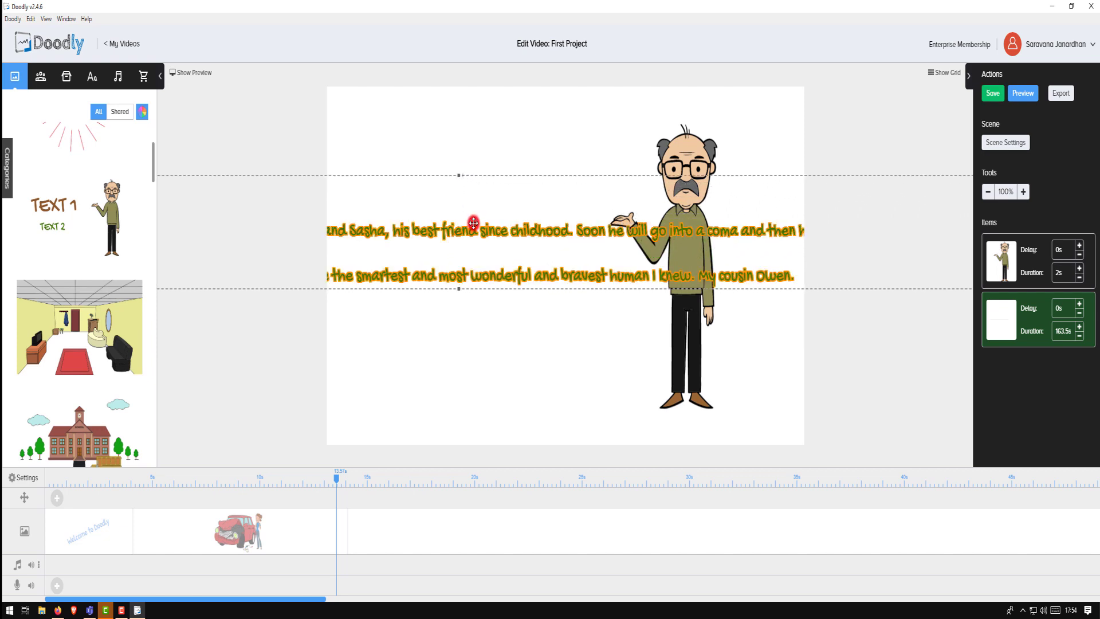
double_click(474, 224)
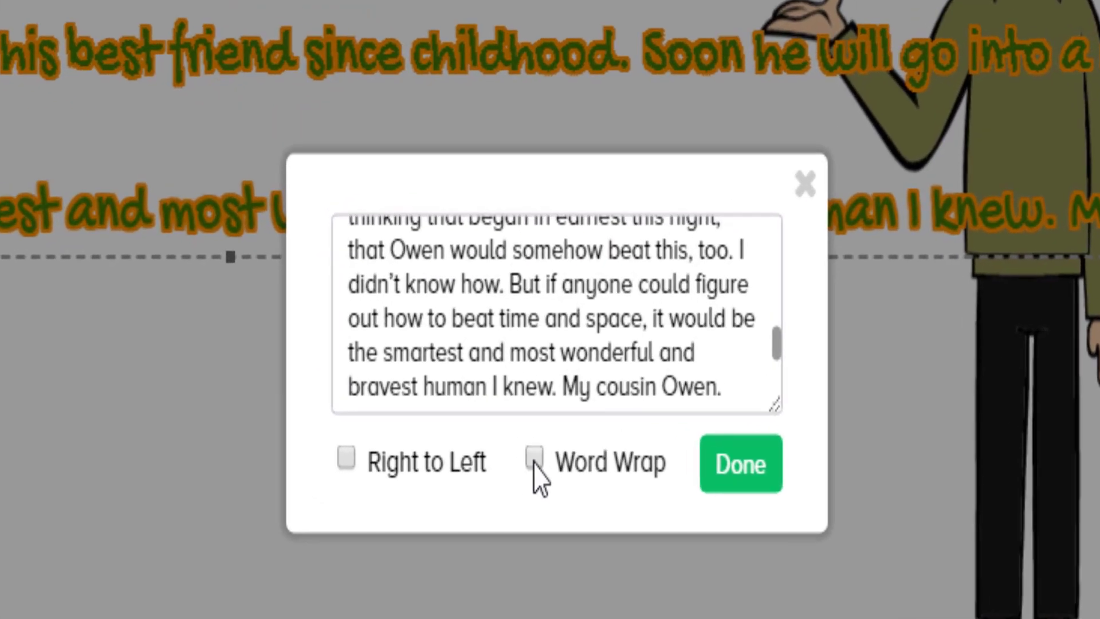
left_click(585, 363)
left_click(738, 458)
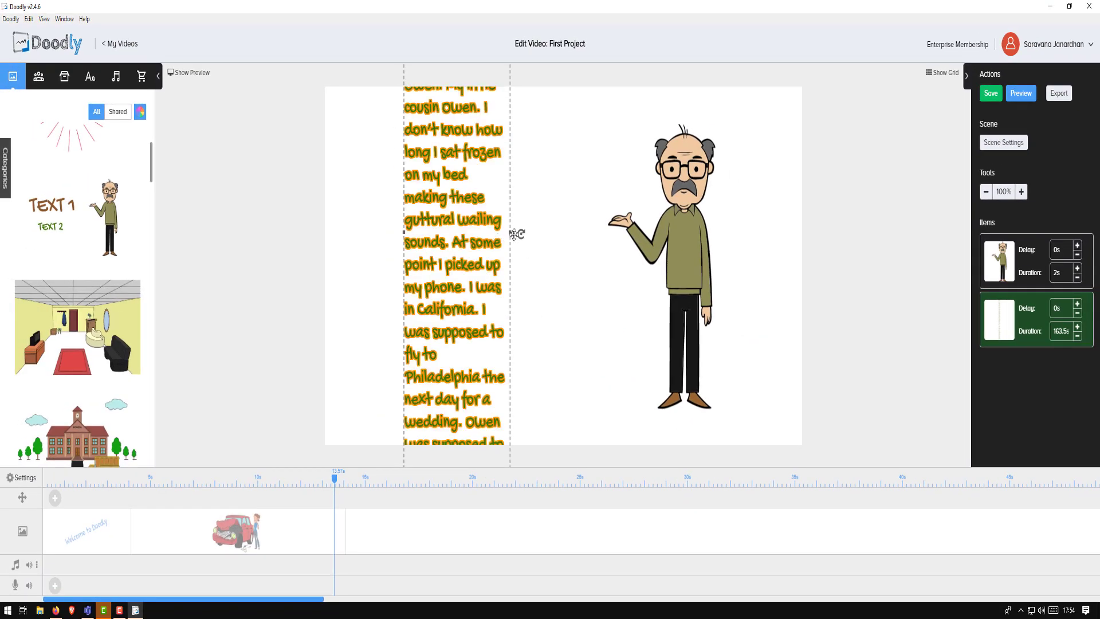
- Widen the wrapped text block, then scale it down and position it beside the man on the canvas's left side
left_click_drag(512, 237, 690, 238)
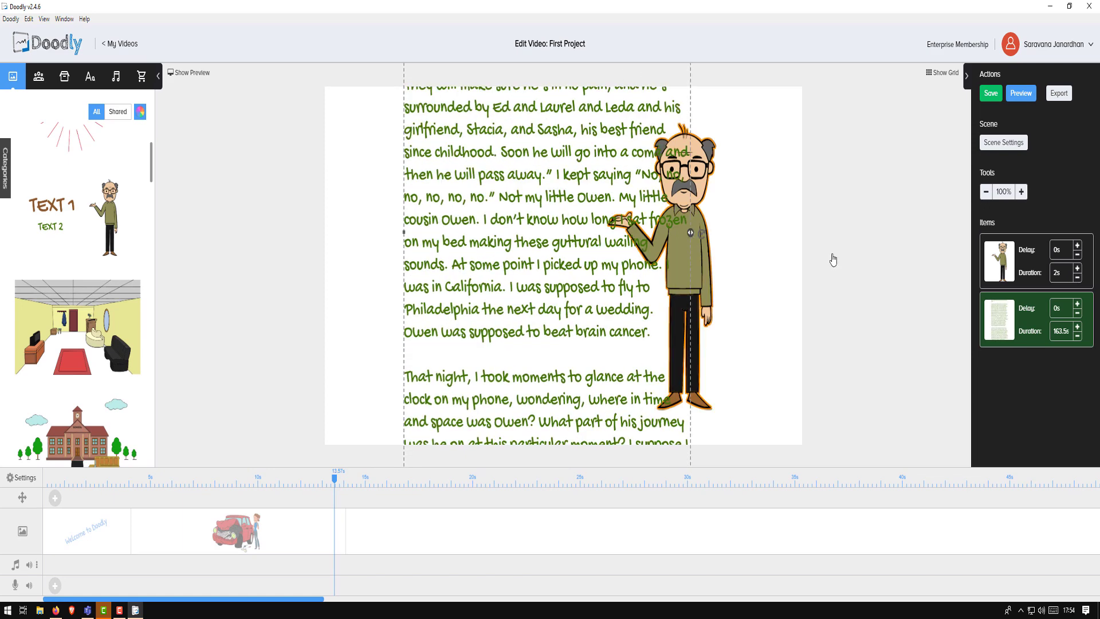
left_click(580, 124)
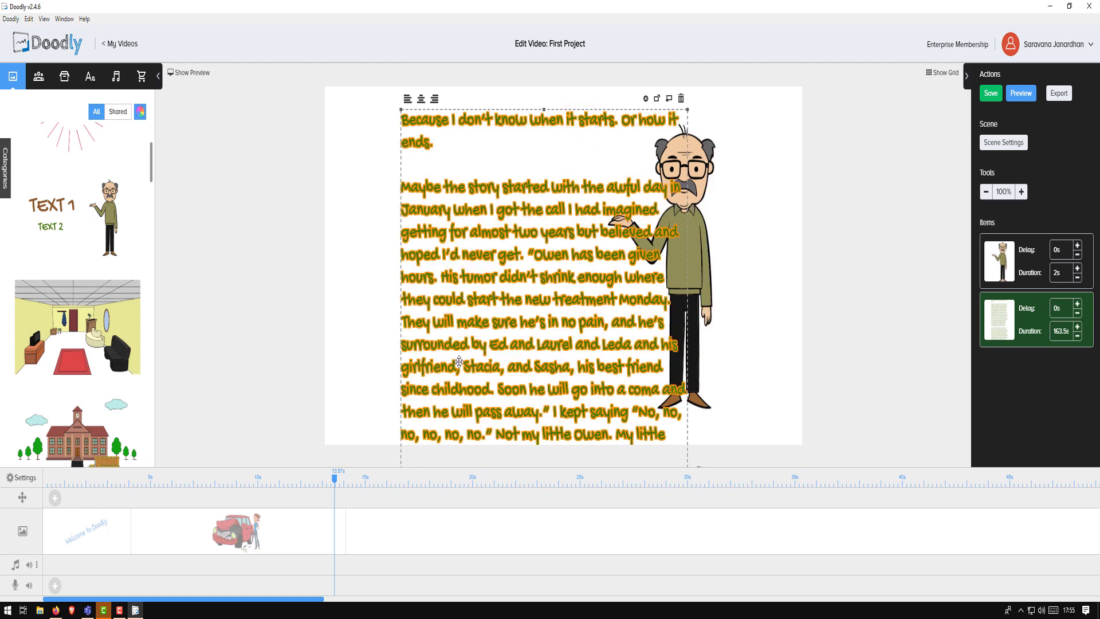
left_click(401, 109)
left_click_drag(370, 122, 472, 283)
left_click_drag(543, 376, 441, 180)
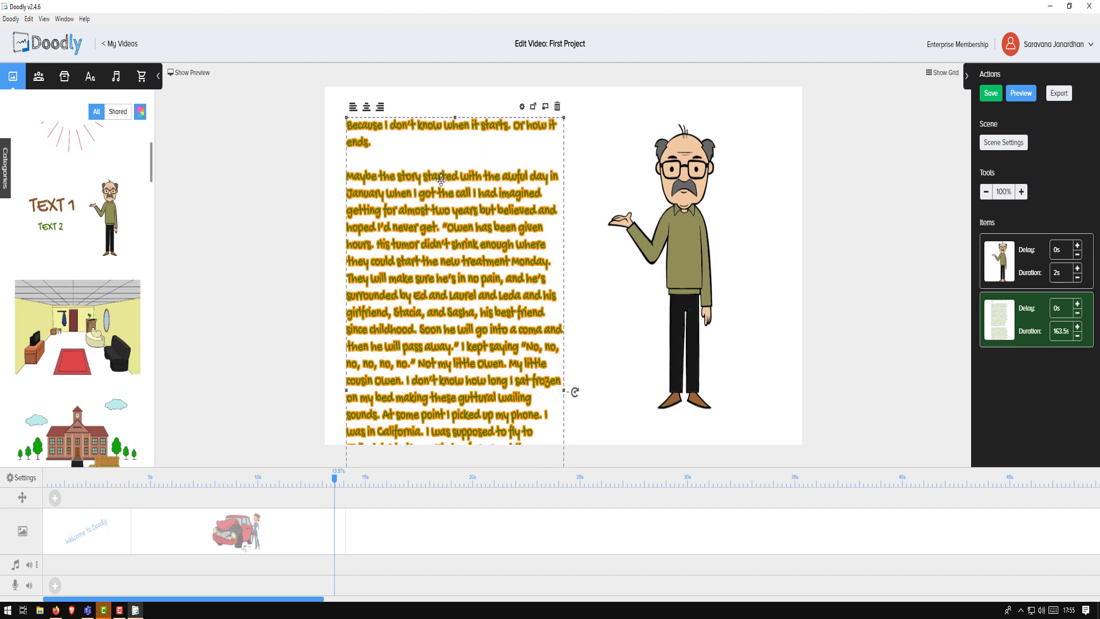
- Scale the article text down further and move it up so all its paragraphs fit on the canvas
left_click_drag(564, 118, 502, 271)
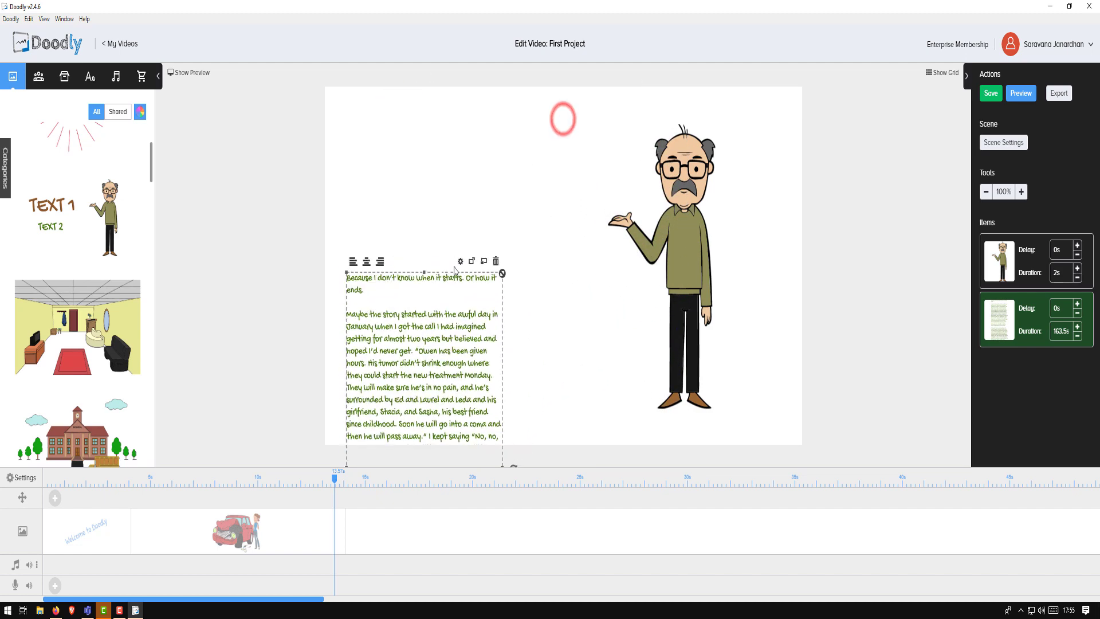
left_click_drag(420, 332, 403, 162)
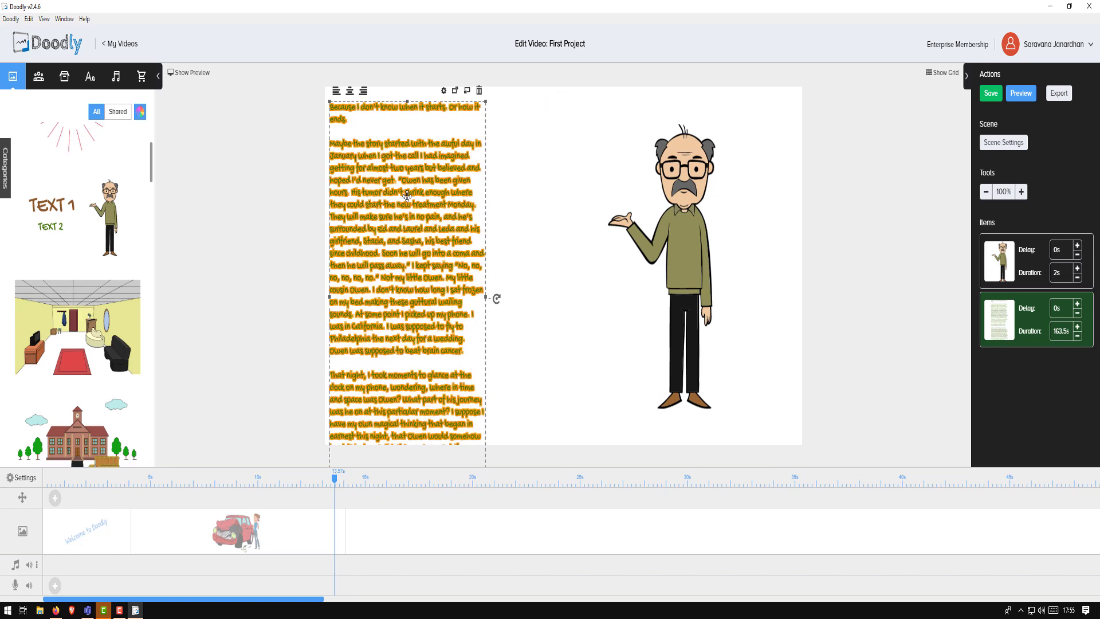
left_click_drag(486, 105, 433, 240)
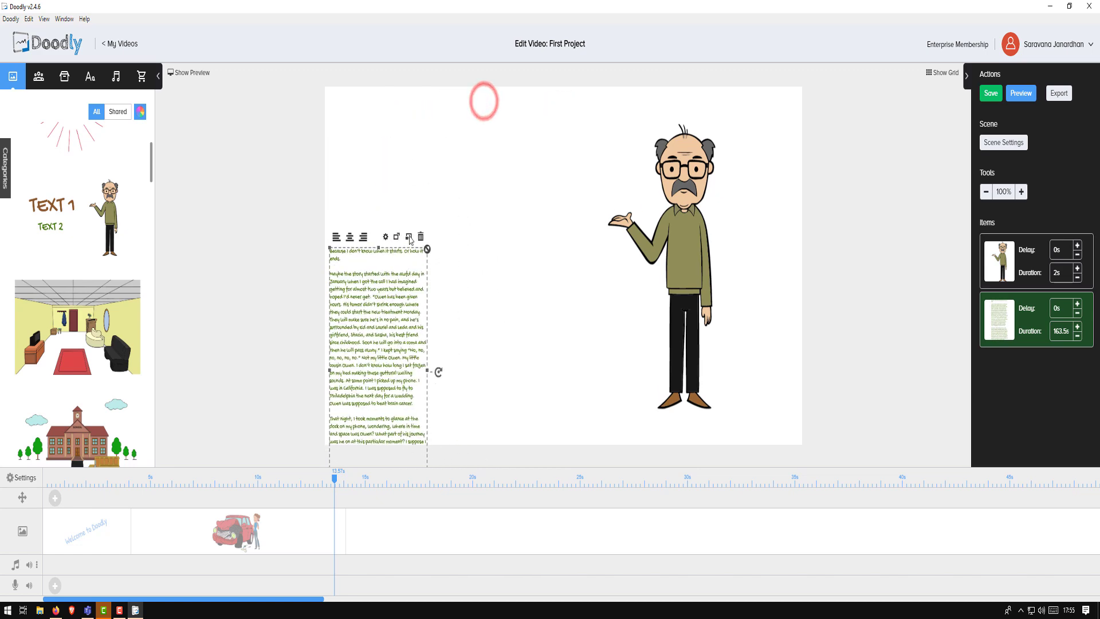
left_click_drag(386, 315, 380, 166)
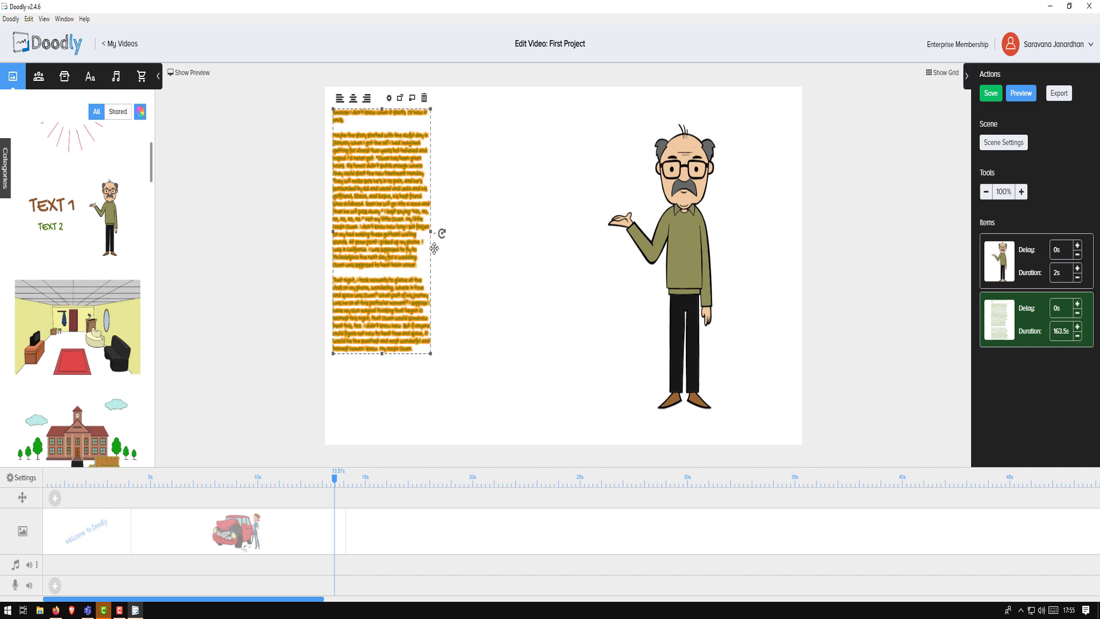
- Widen the article text block to the man's outstretched hand and move the man to the canvas's right edge
mouse_move(483, 234)
left_mouse_down()
mouse_move(582, 239)
mouse_move(613, 248)
mouse_move(612, 271)
left_mouse_up()
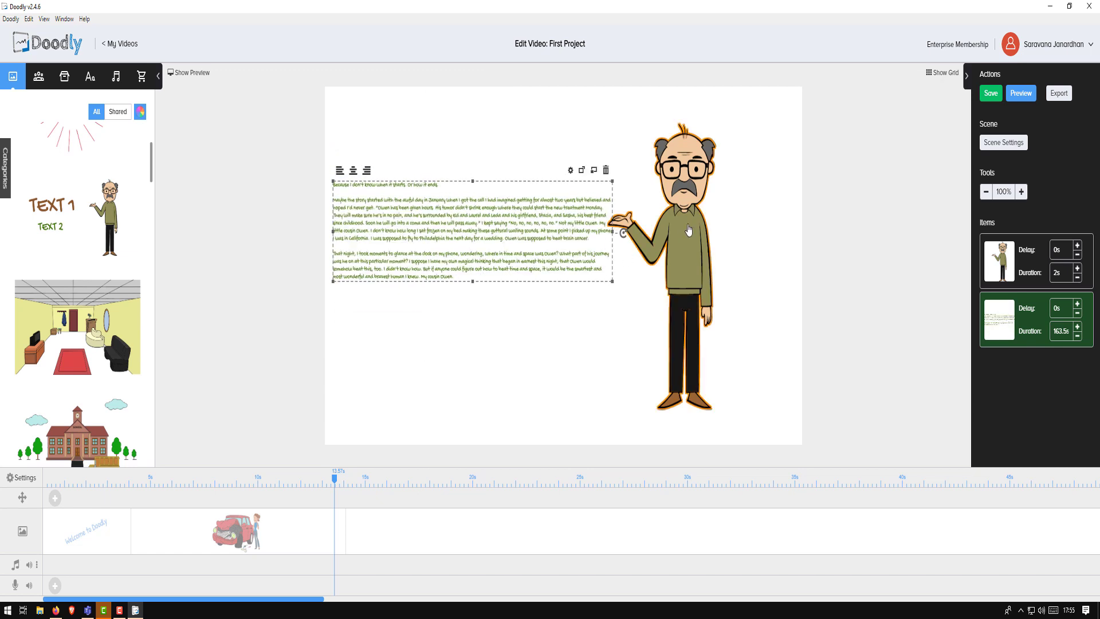
left_click_drag(688, 229, 766, 232)
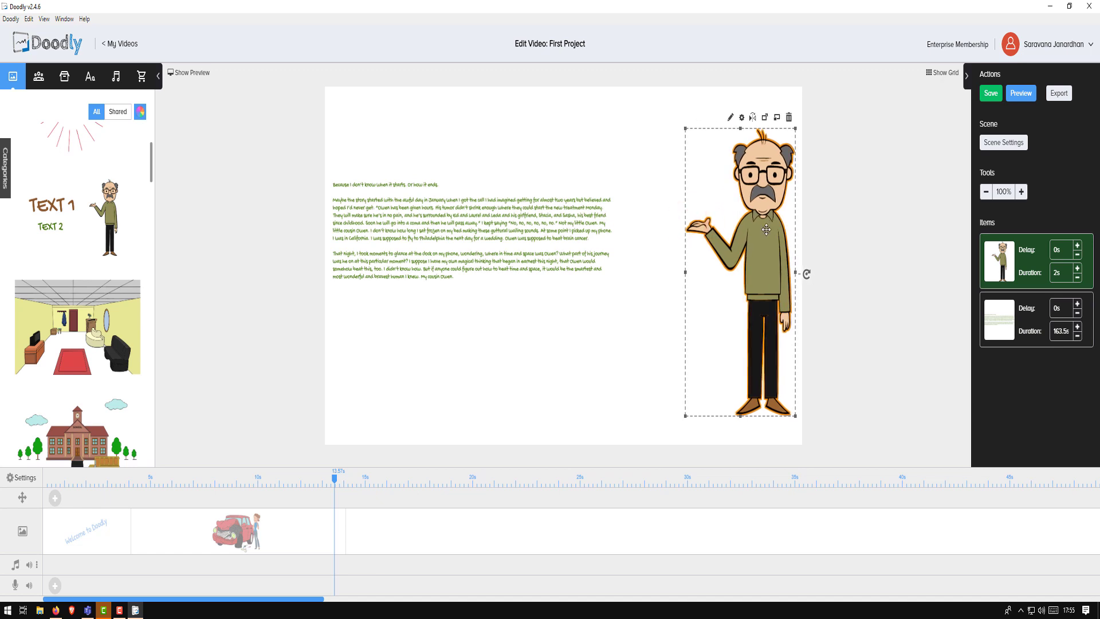
- Widen the article text block, scale it down to end just before the man's hand, and move it up the canvas
left_click(559, 247)
left_click_drag(613, 231, 675, 239)
left_click_drag(503, 281, 501, 284)
left_click(492, 258)
left_click_drag(529, 247, 522, 241)
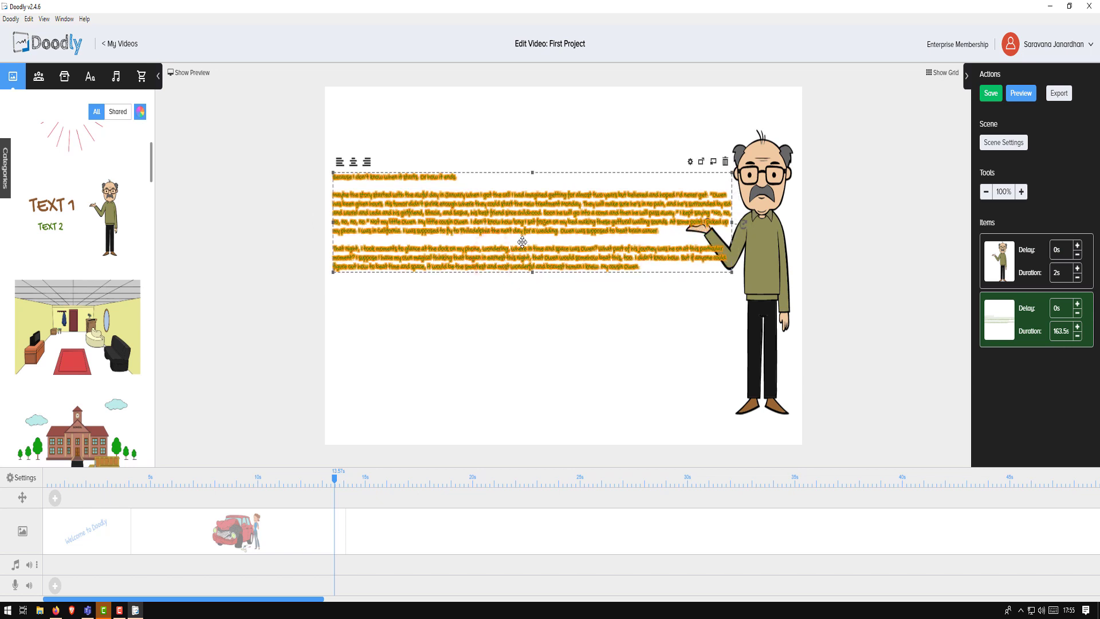
left_click_drag(732, 277, 682, 271)
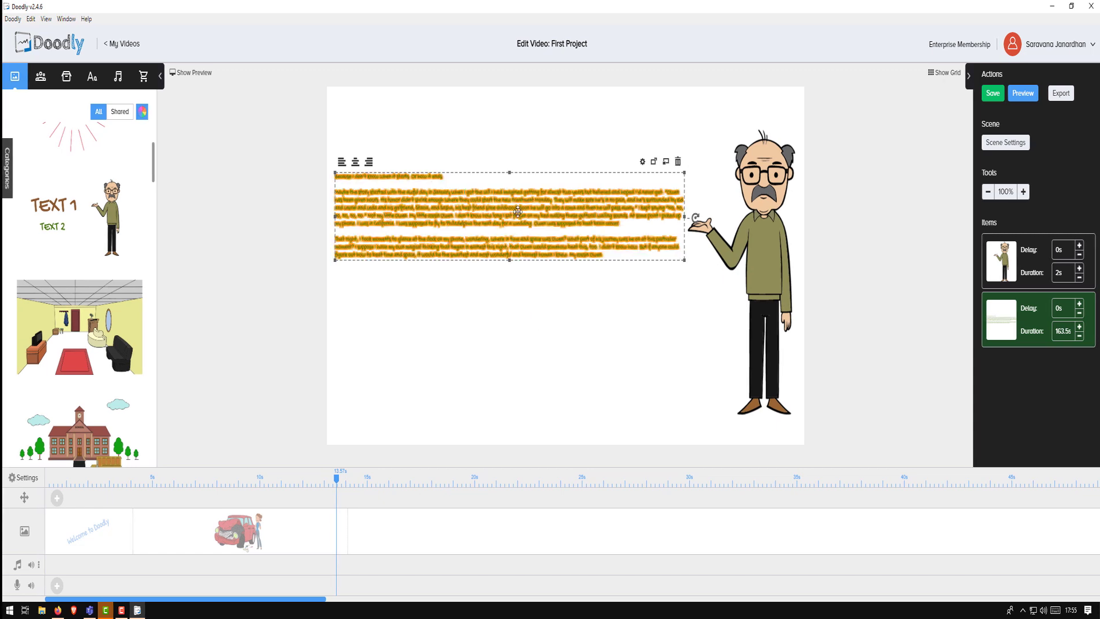
left_click_drag(544, 216, 545, 175)
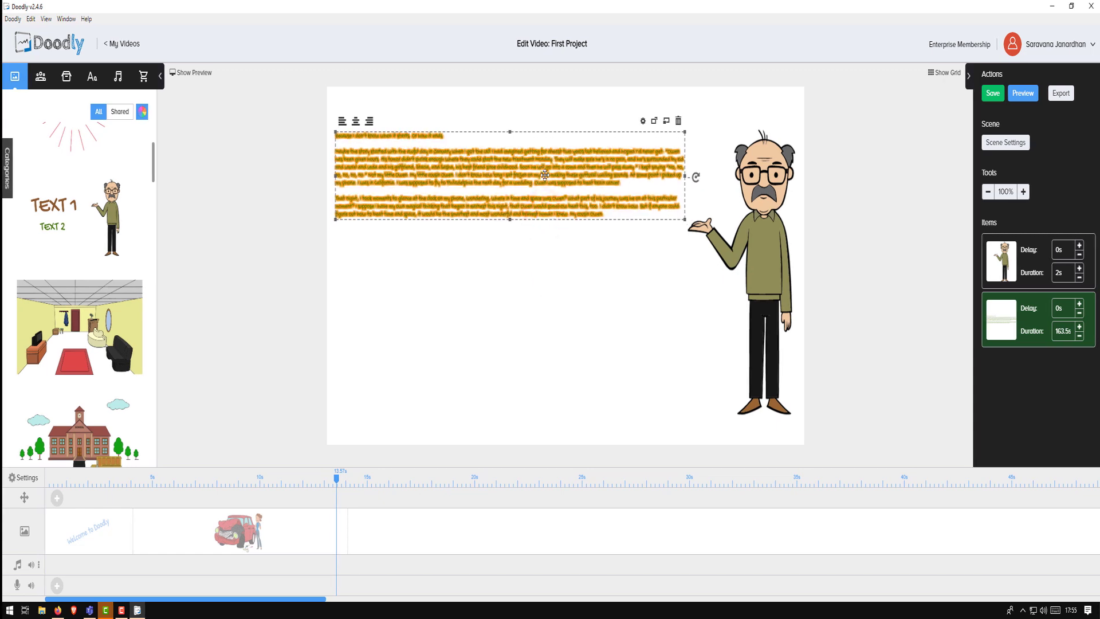
- Copy the "That night" paragraph, delete it from the green article text, and move the shortened block near the canvas's upper edge
double_click(545, 175)
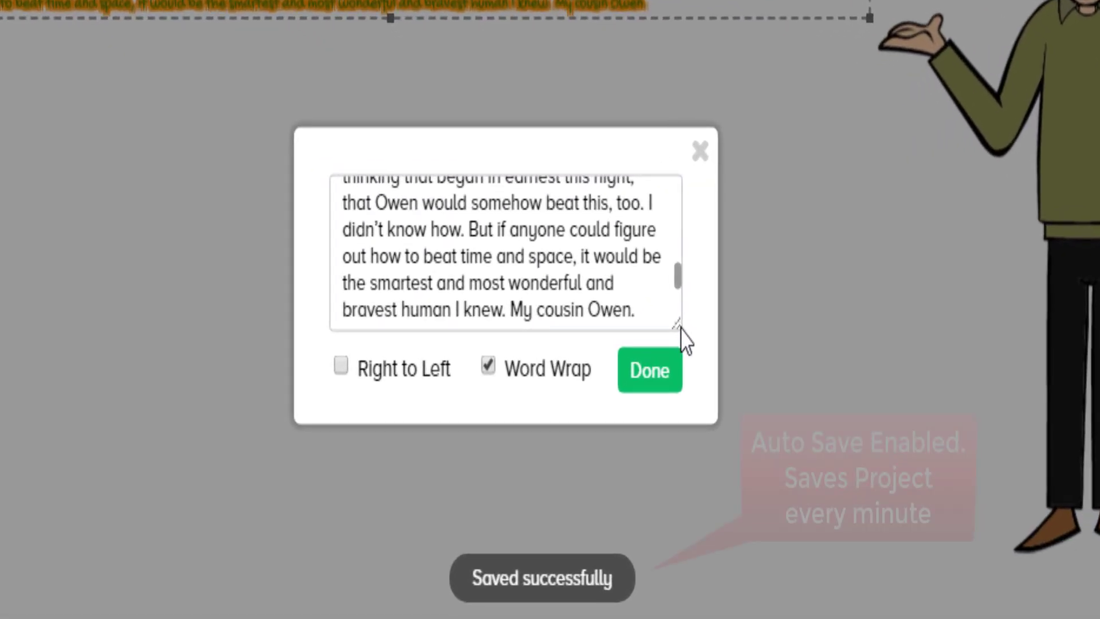
left_click(613, 330)
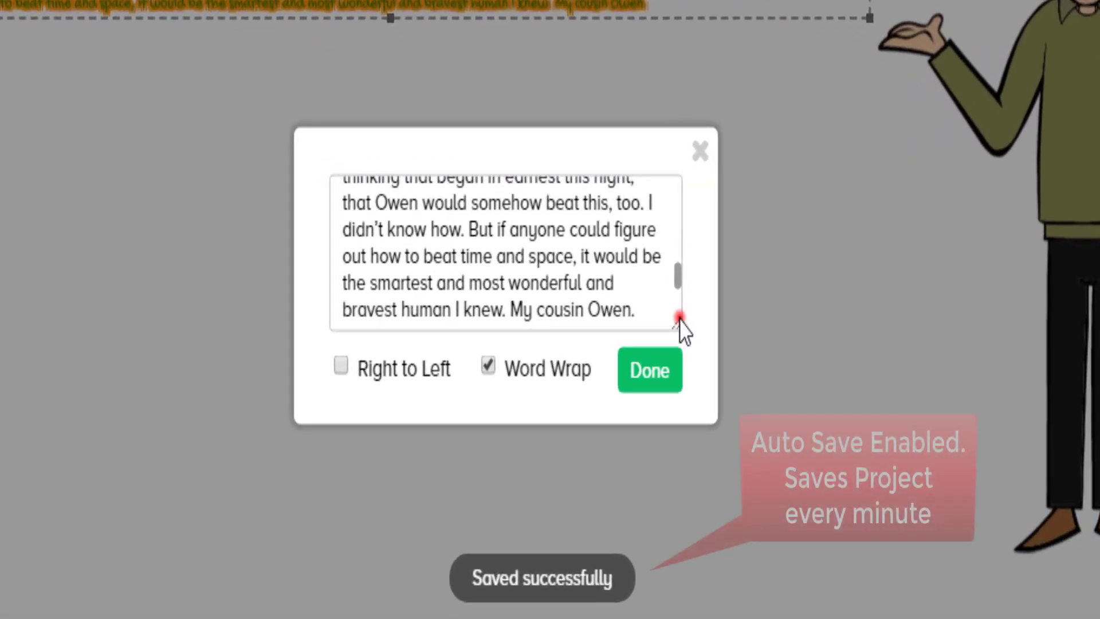
left_click_drag(675, 327, 949, 533)
left_click(710, 403)
left_click_drag(885, 353, 85, 252)
key("ctrl+c")
key("BackSpace")
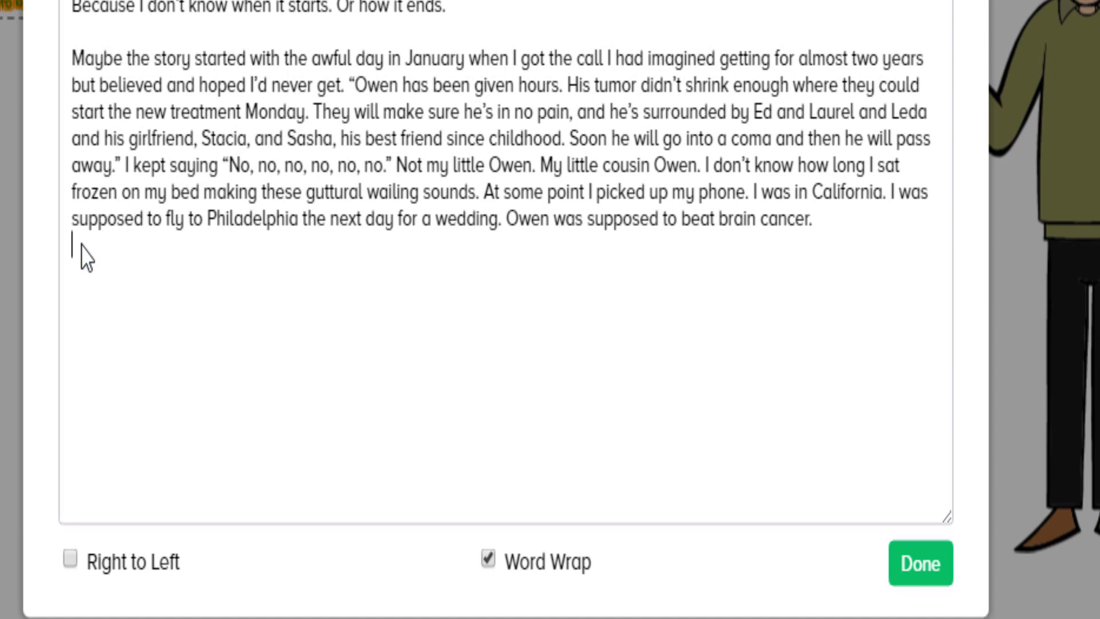
left_click(920, 565)
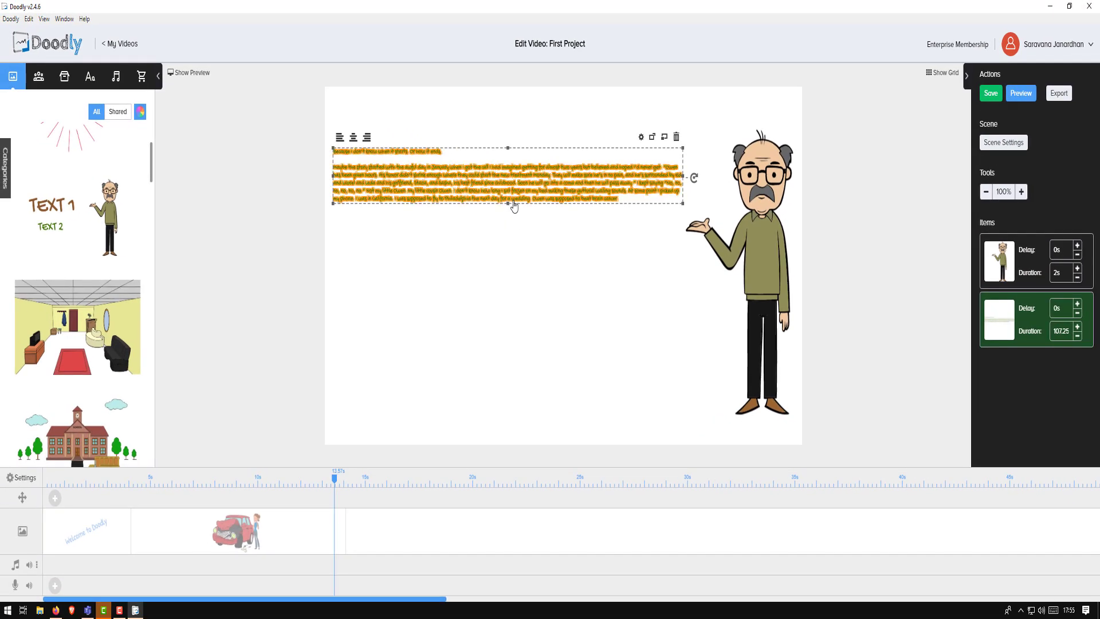
left_click_drag(508, 205, 537, 166)
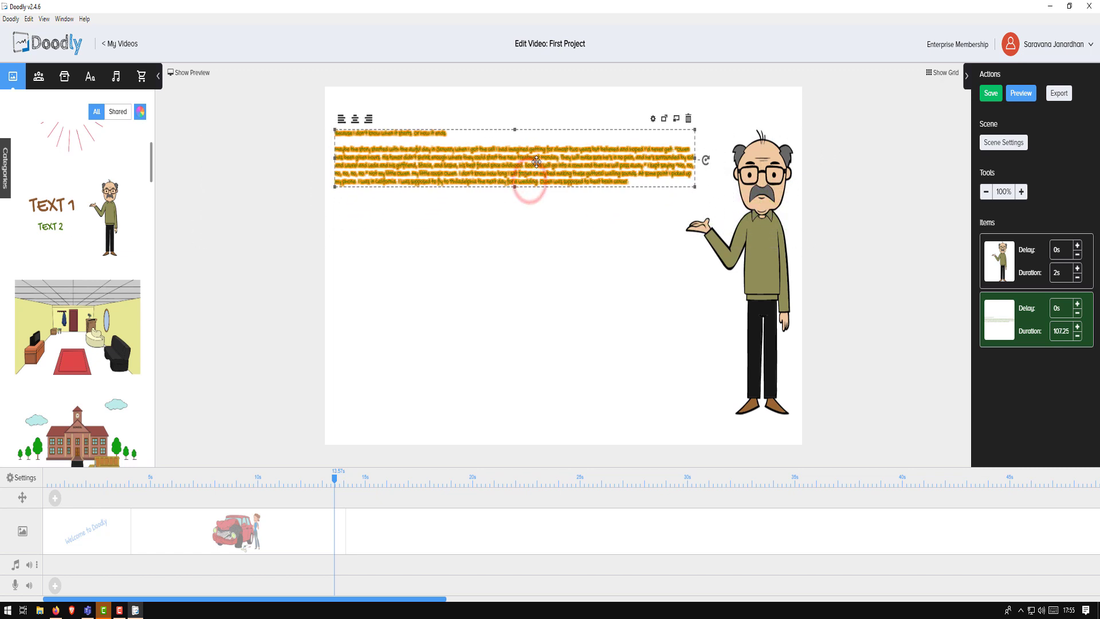
left_click(395, 310)
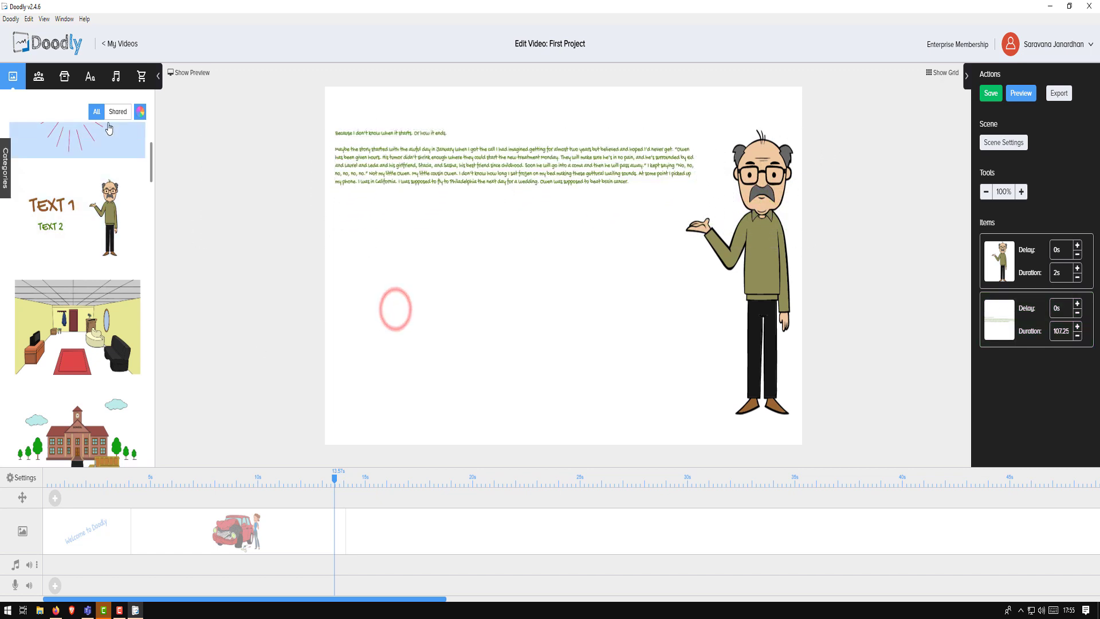
- Add a Patrick Hand Regular text item below the green text and replace its placeholder with the copied paragraph
left_click(95, 85)
left_click_drag(96, 429, 425, 328)
double_click(425, 327)
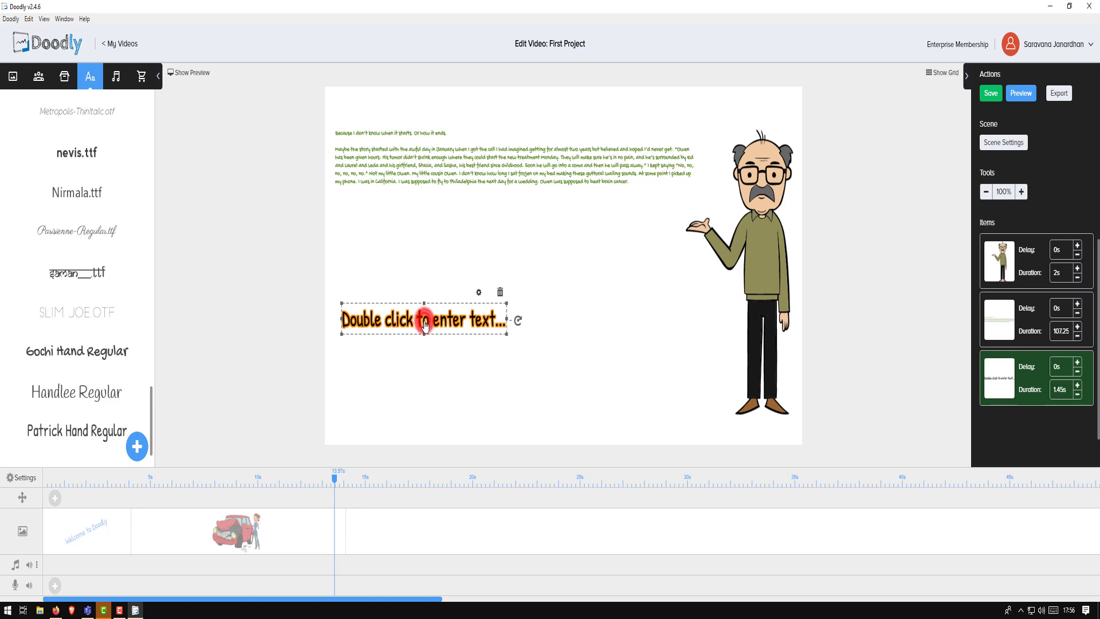
triple_click(495, 232)
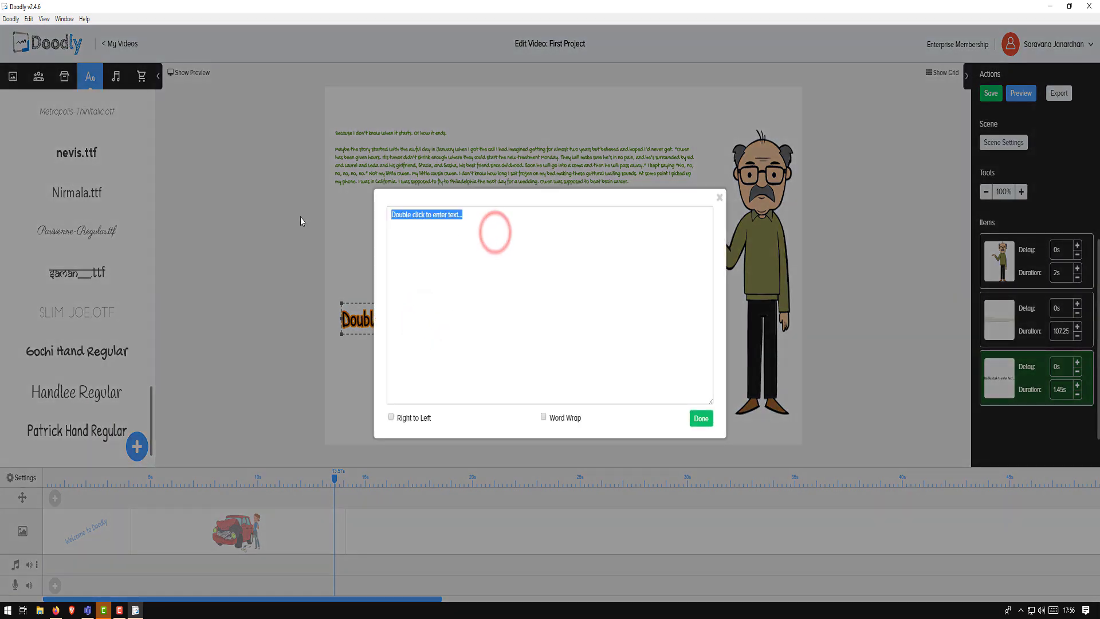
key("ctrl+v")
left_click(700, 418)
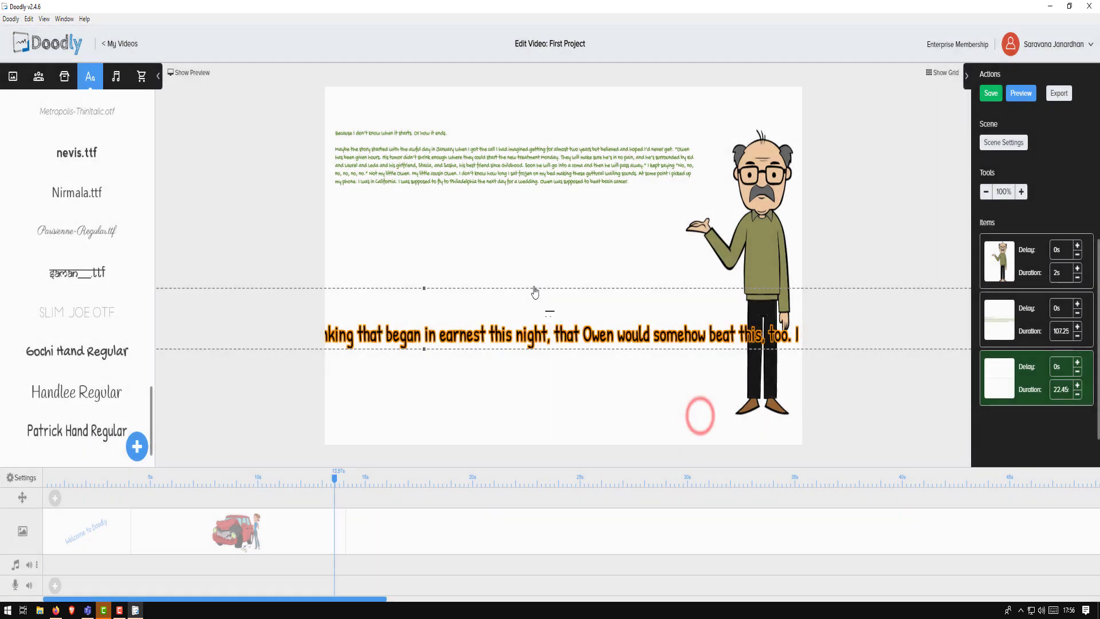
- Turn on Word Wrap for the new paragraph and widen its block to reach the man's arm
double_click(496, 335)
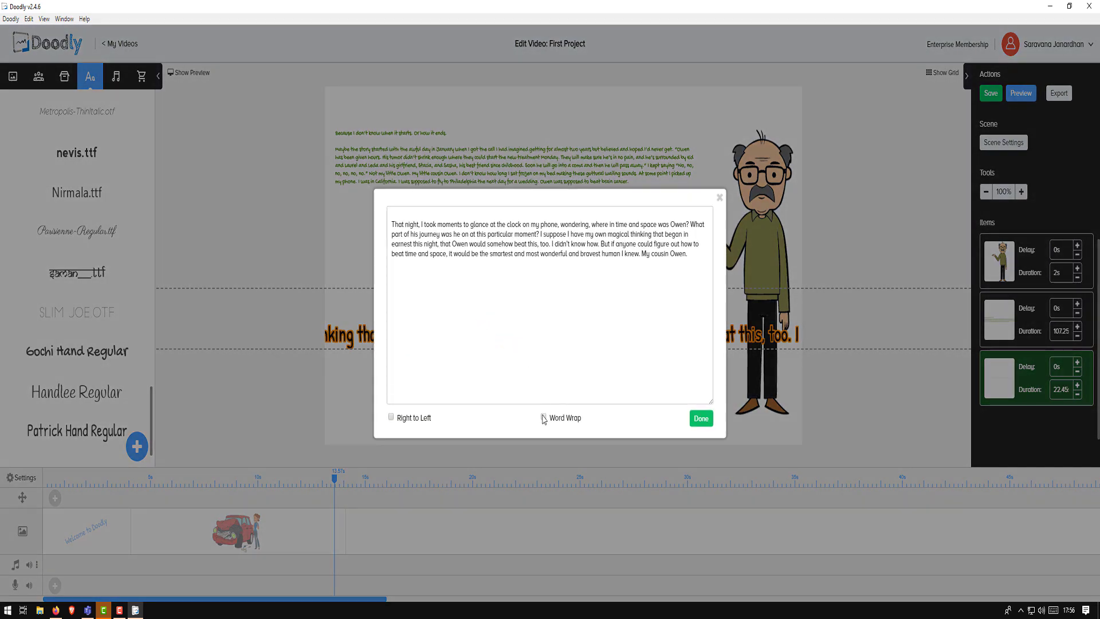
left_click(700, 417)
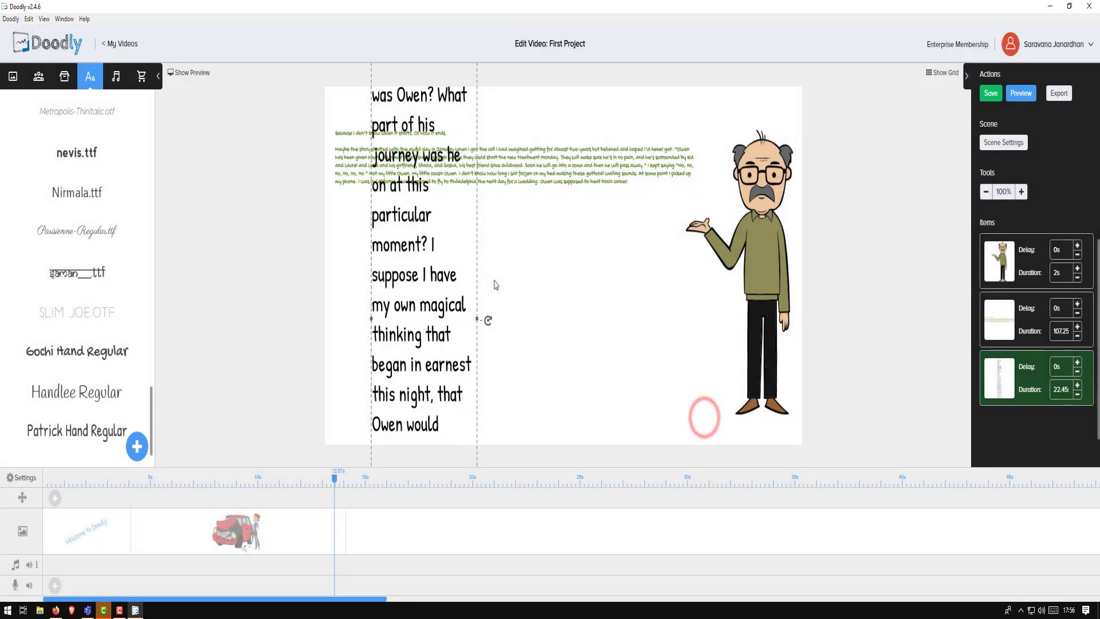
left_click_drag(477, 324, 718, 319)
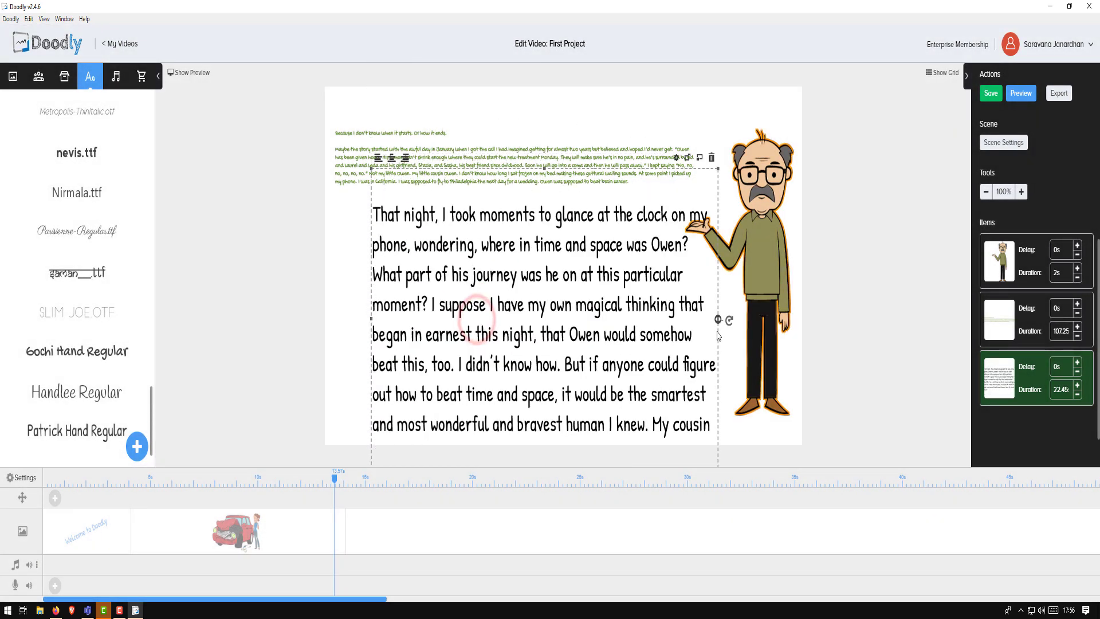
- Scale the black paragraph down, place it below the green text, and widen it to end just before the man's hand
left_click_drag(373, 172, 452, 234)
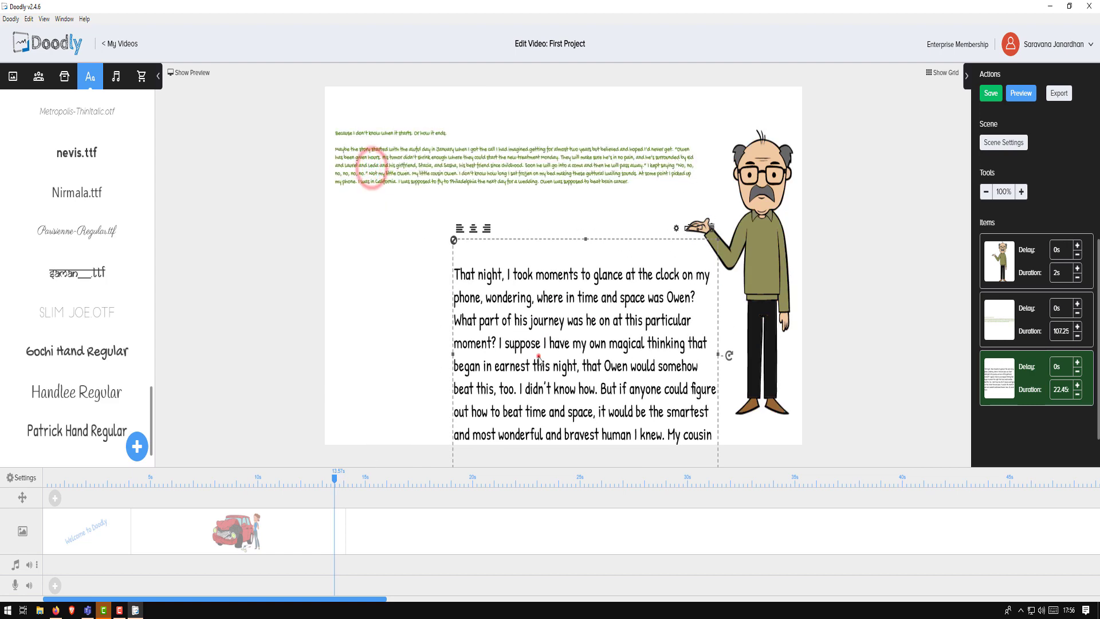
left_click_drag(539, 351, 424, 310)
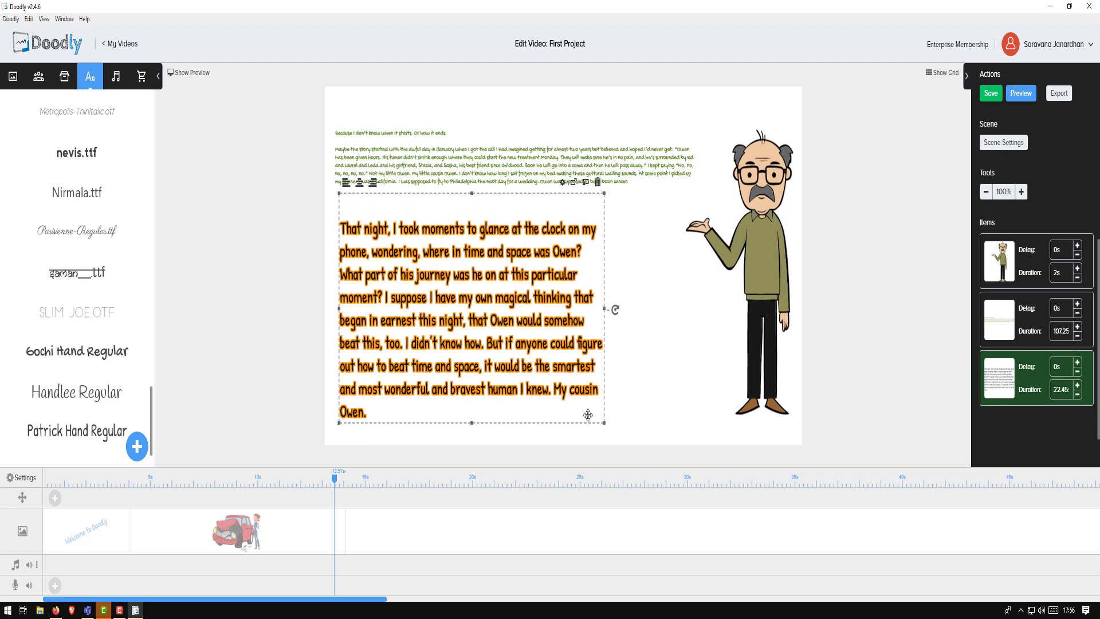
left_click_drag(605, 423, 616, 432)
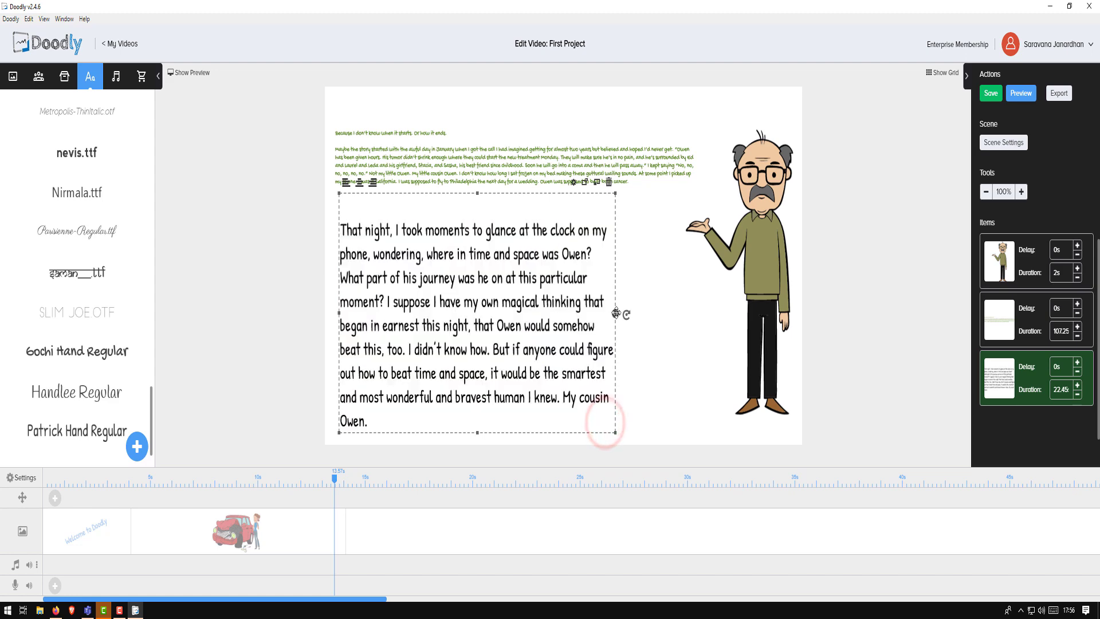
left_click_drag(616, 313, 774, 320)
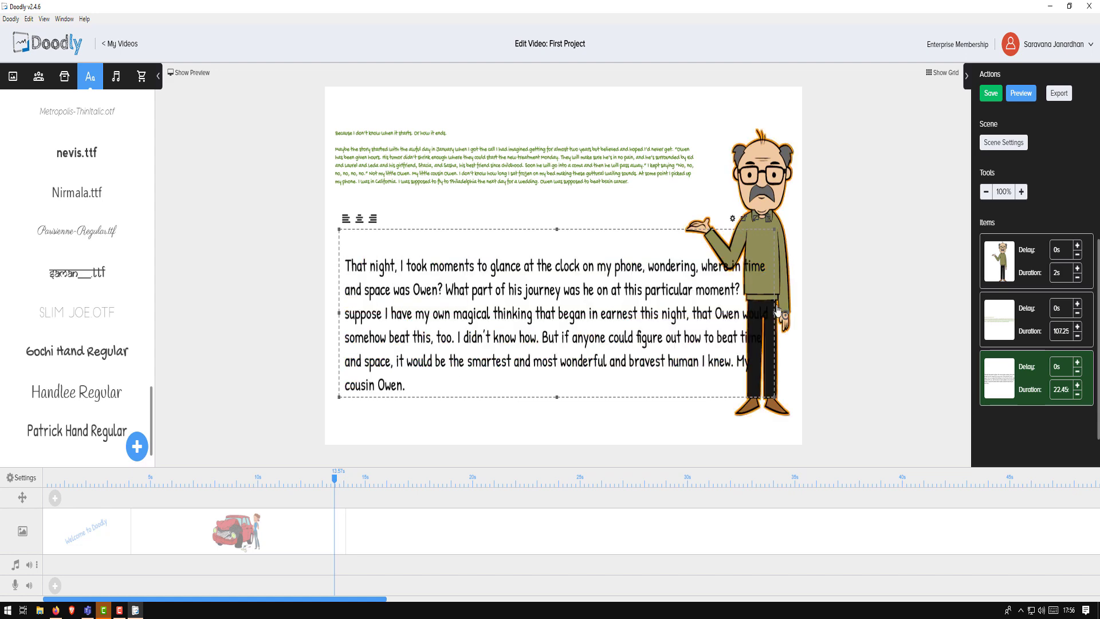
left_click_drag(776, 314, 680, 313)
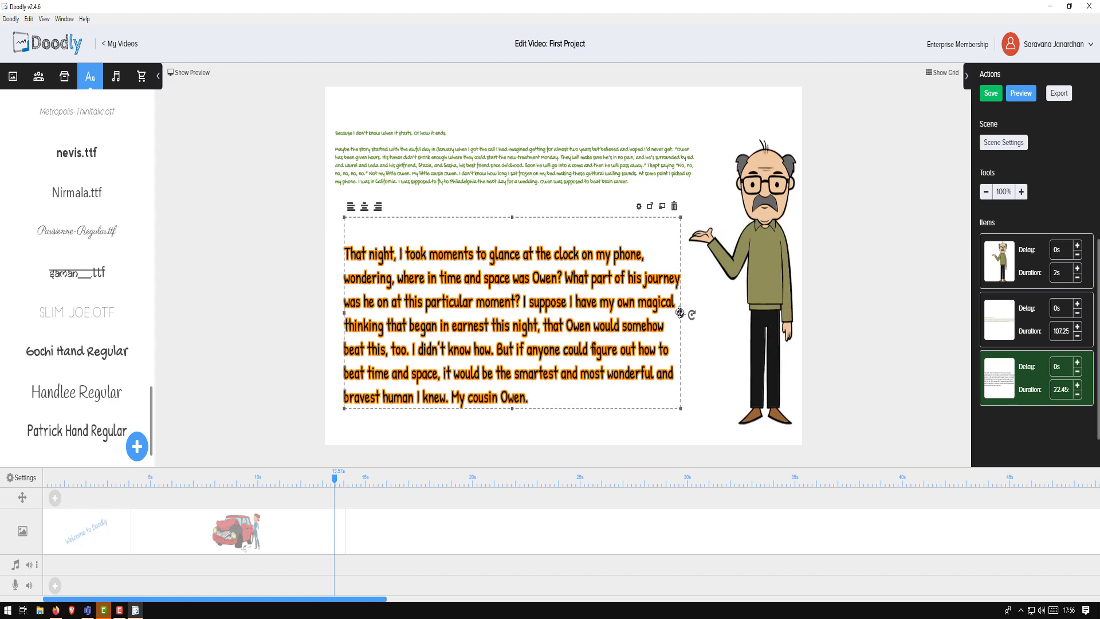
left_click_drag(468, 325, 467, 334)
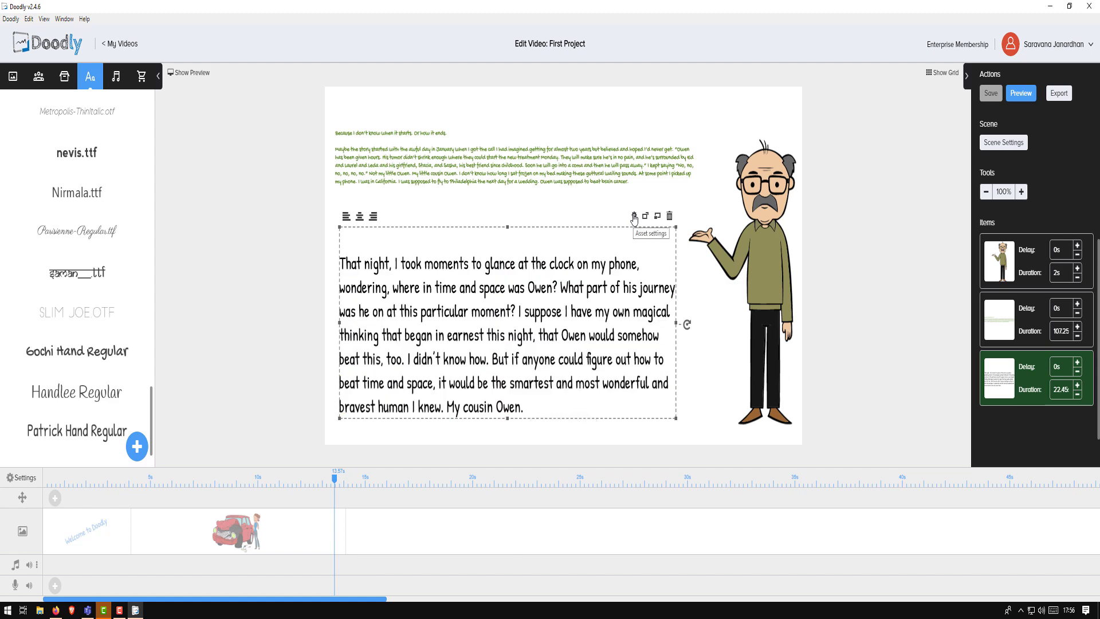
- Review the style, hand, transition, resolution and AutoSave options in Video Settings, and close them without changes
left_click(268, 259)
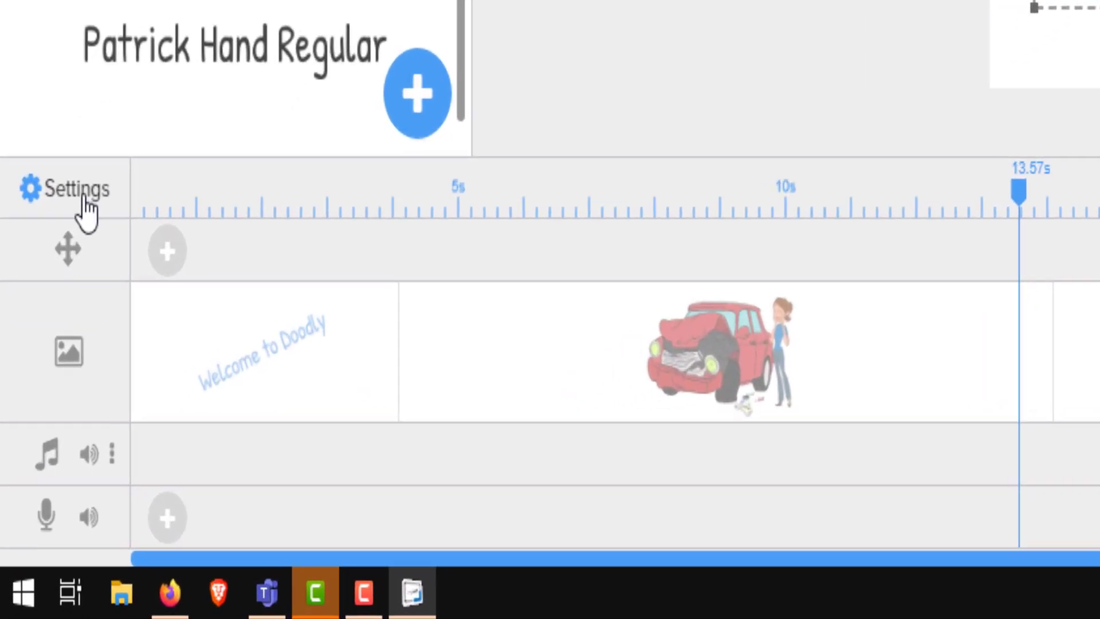
left_click(28, 480)
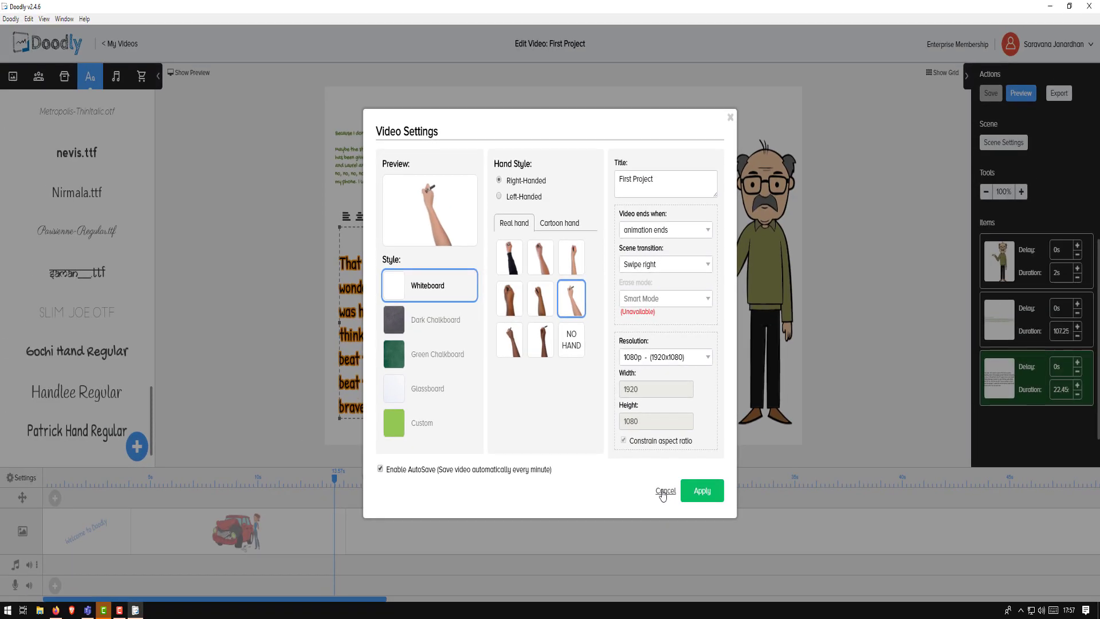
left_click(665, 491)
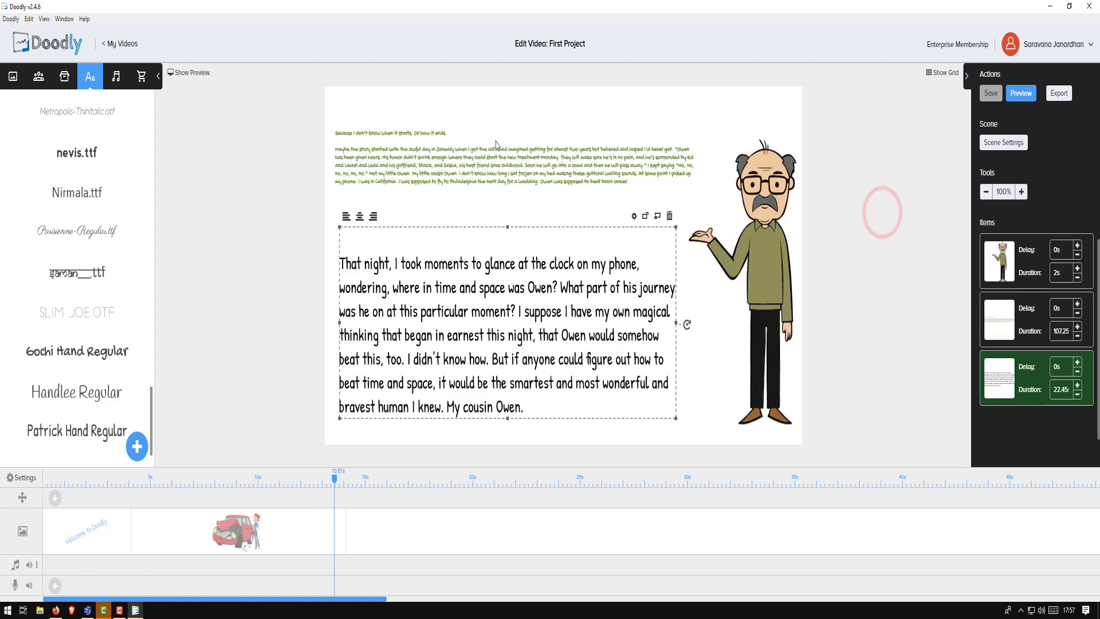
- Preview the third scene with the man and article text, pause the playback, and close the preview
right_click(341, 528)
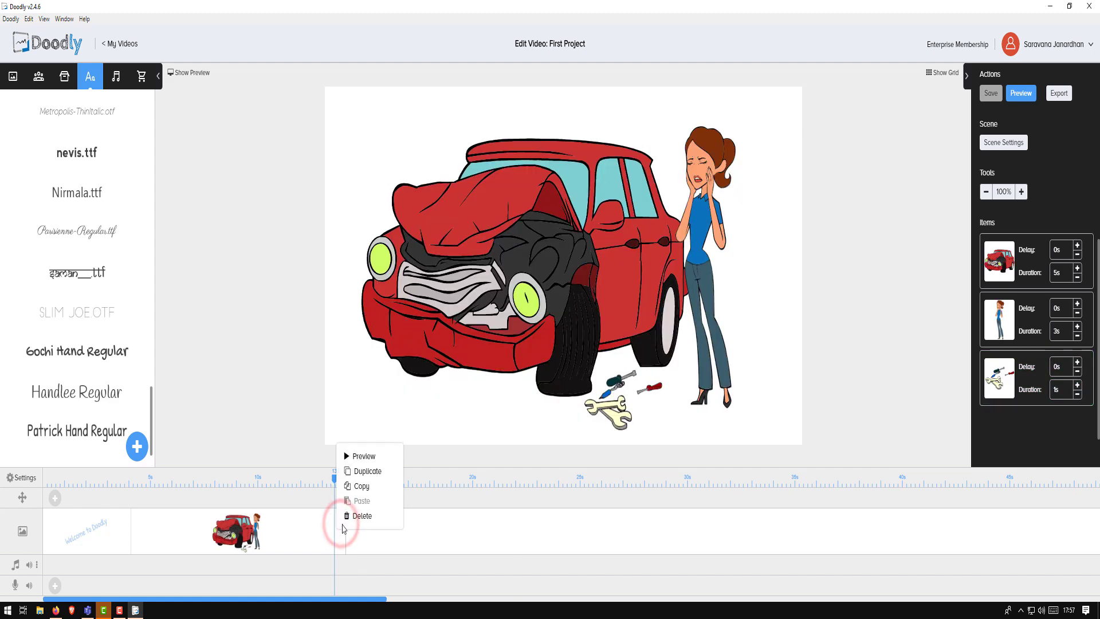
left_click(496, 543)
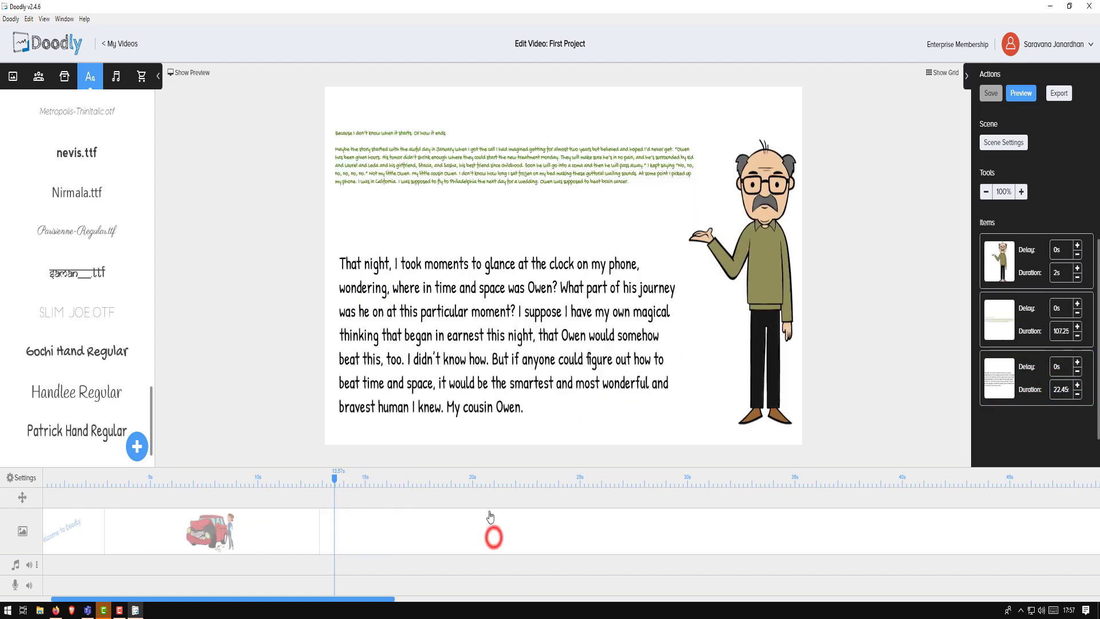
right_click(456, 544)
left_click(473, 476)
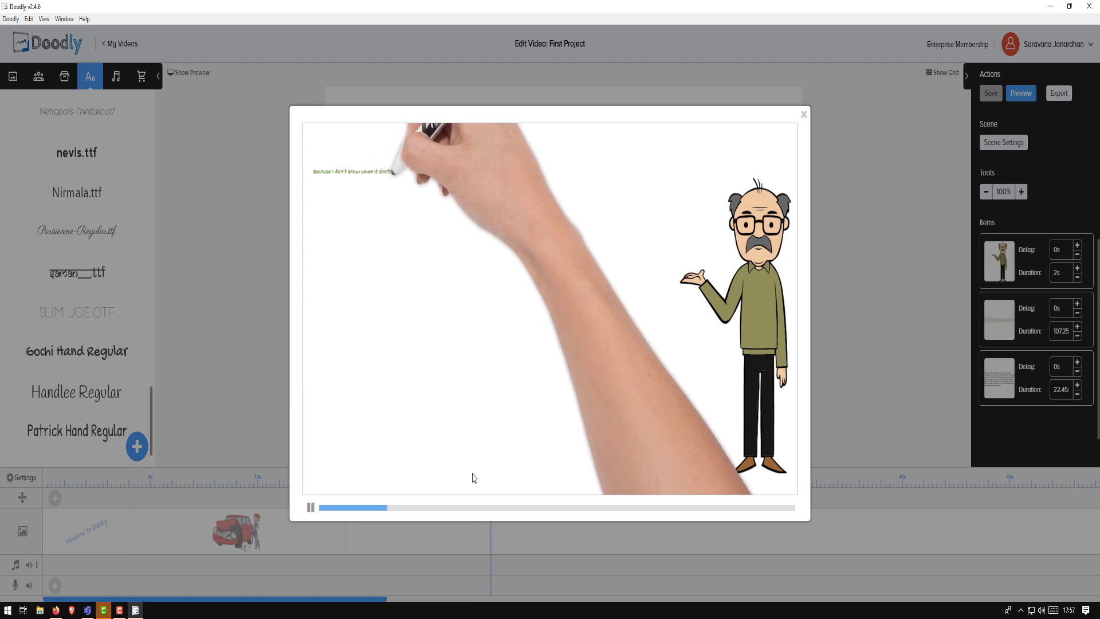
left_click(309, 514)
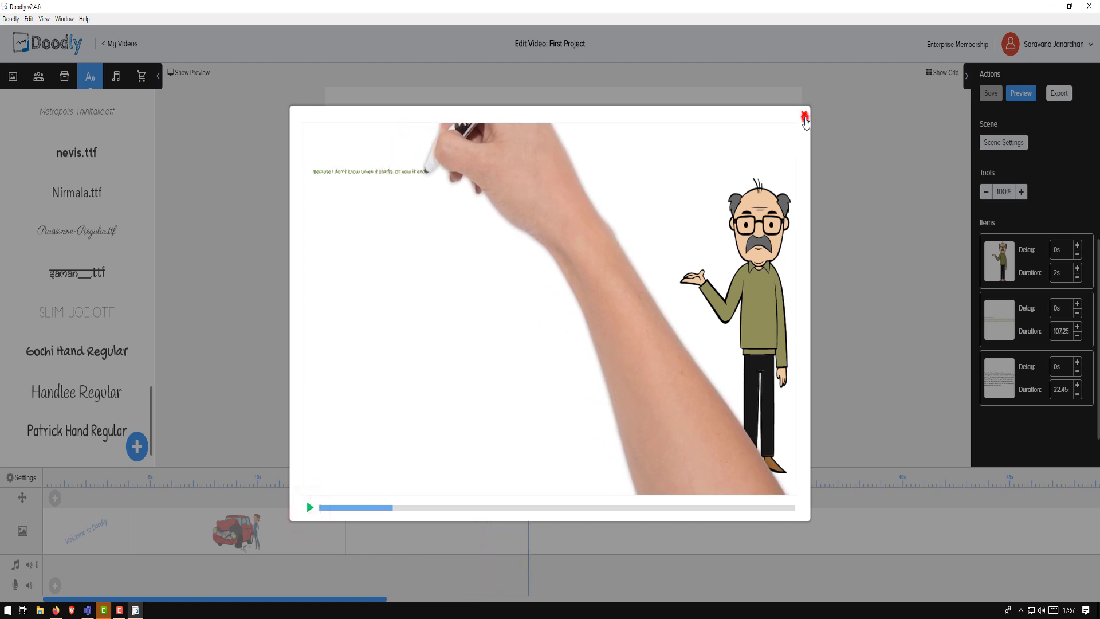
left_click(805, 116)
- Set the drawing duration of the green article text to 10 s
left_click(688, 148)
left_click(616, 151)
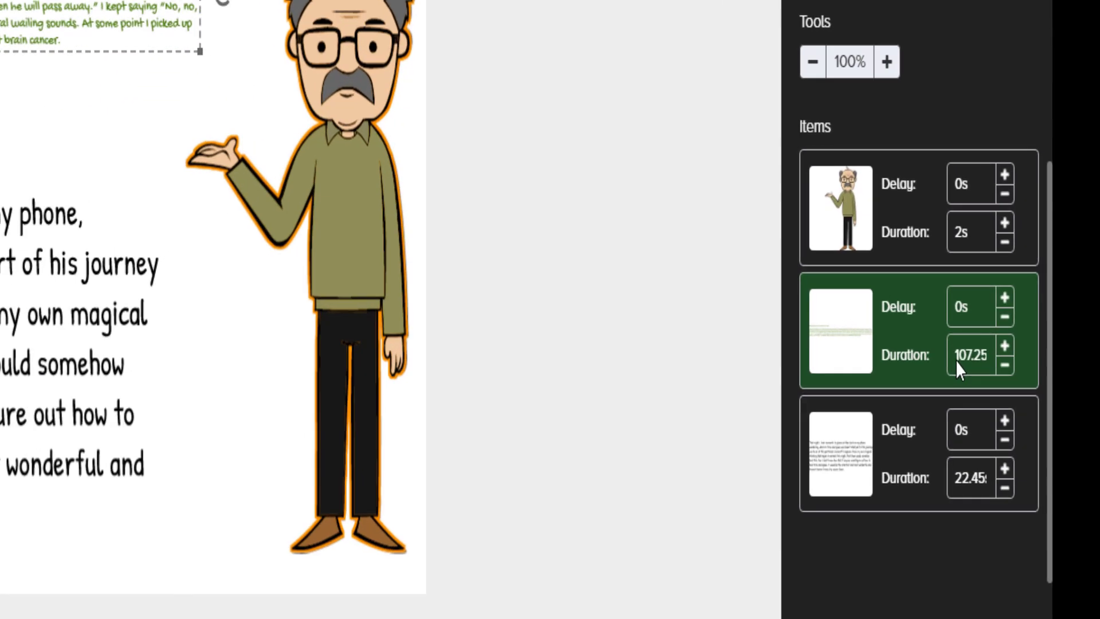
left_click(1057, 331)
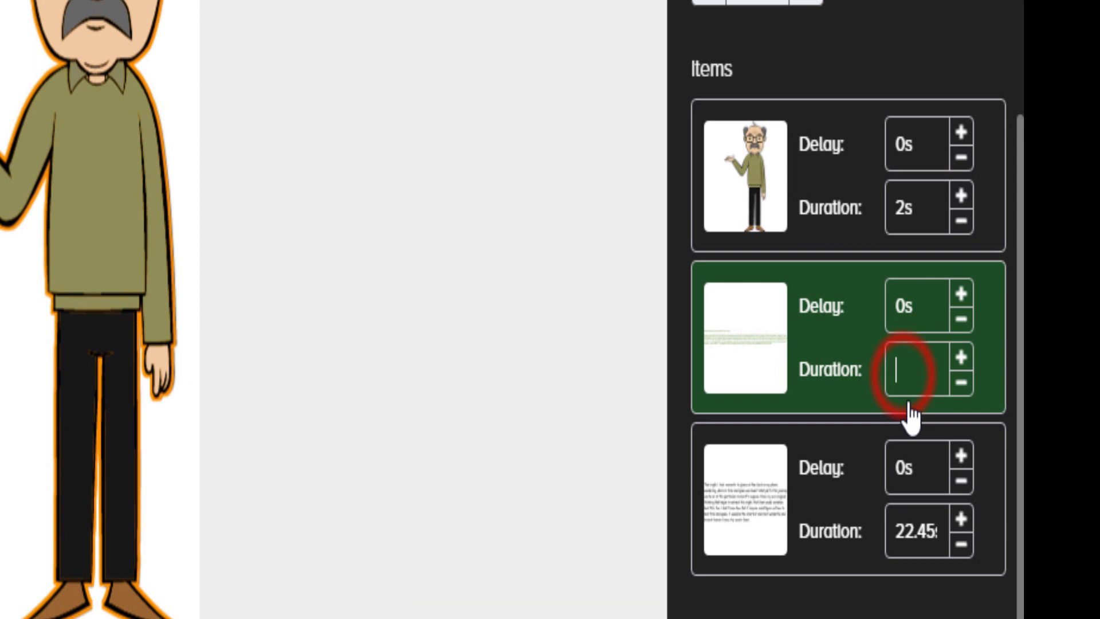
left_click(913, 476)
left_click(902, 363)
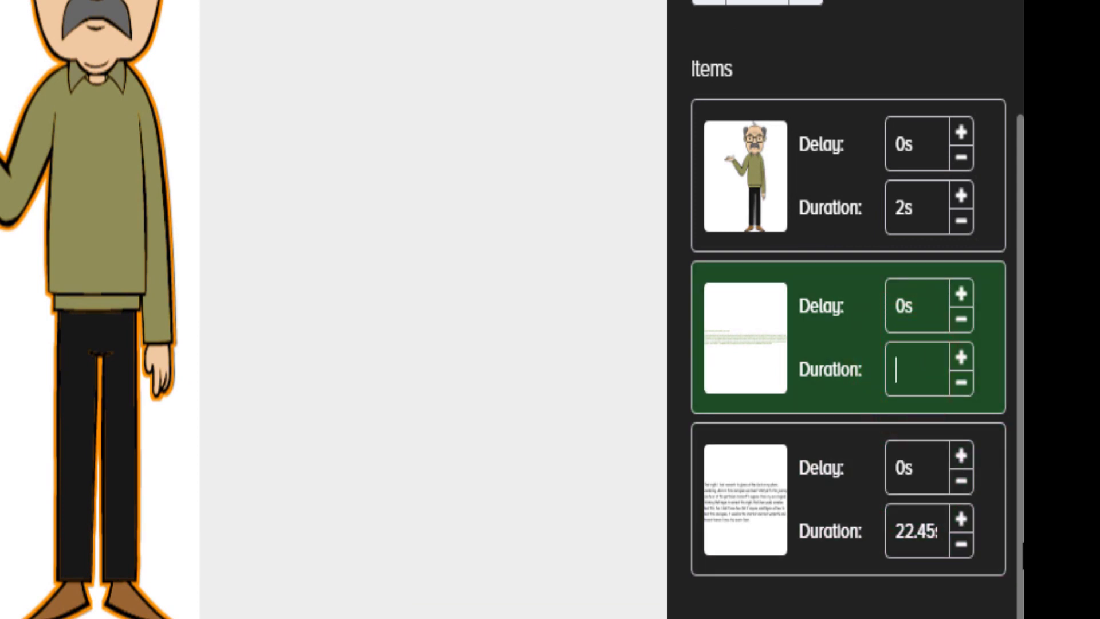
left_click(924, 528)
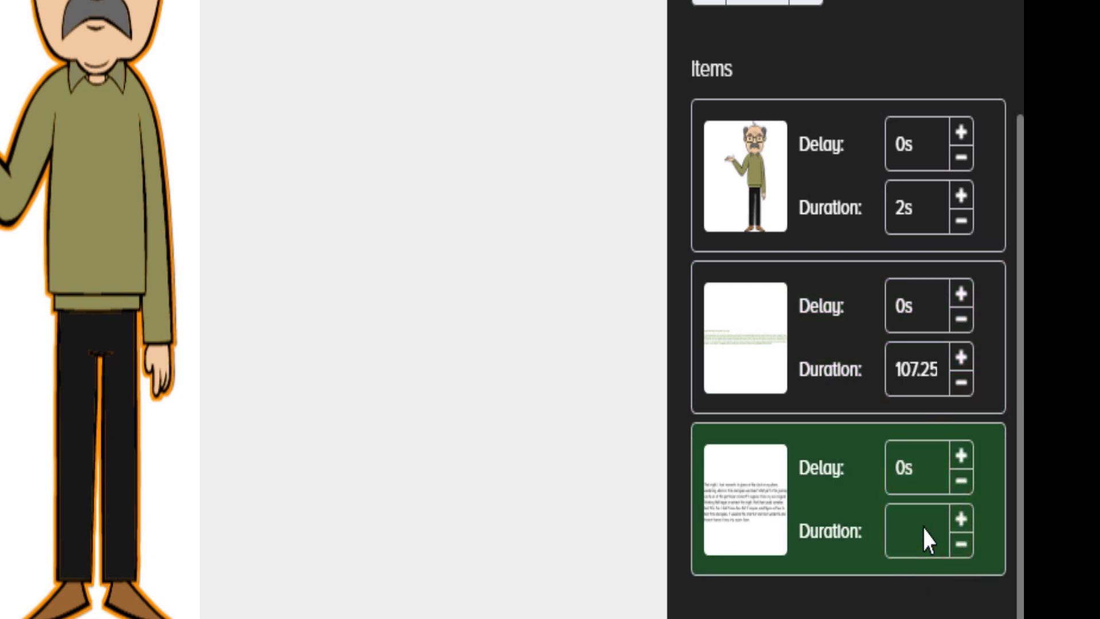
type("5")
left_click(923, 468)
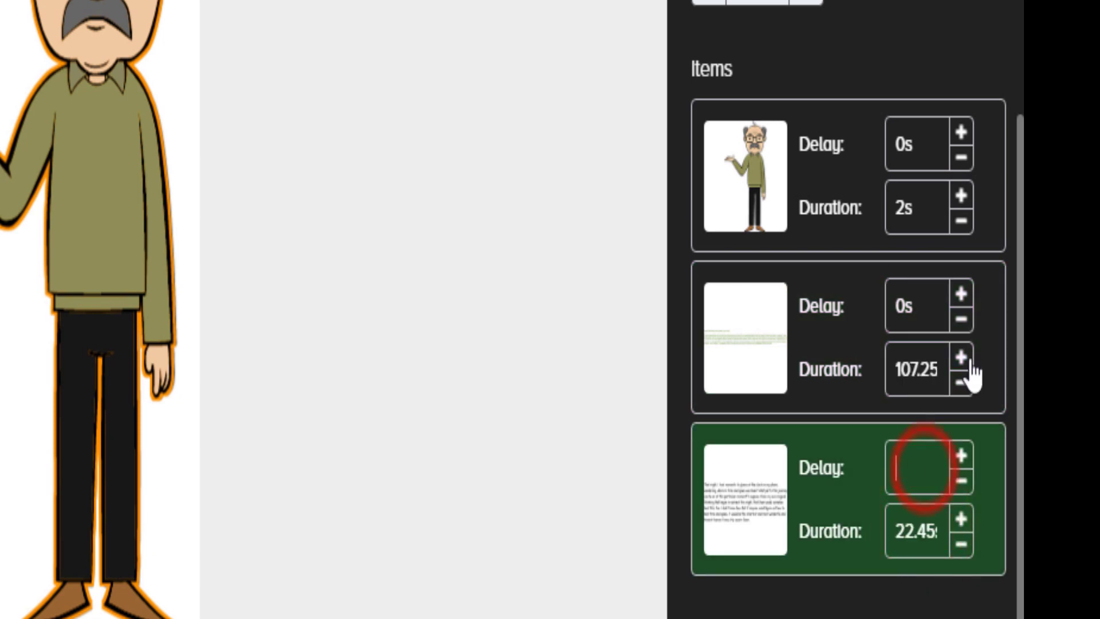
left_click(905, 370)
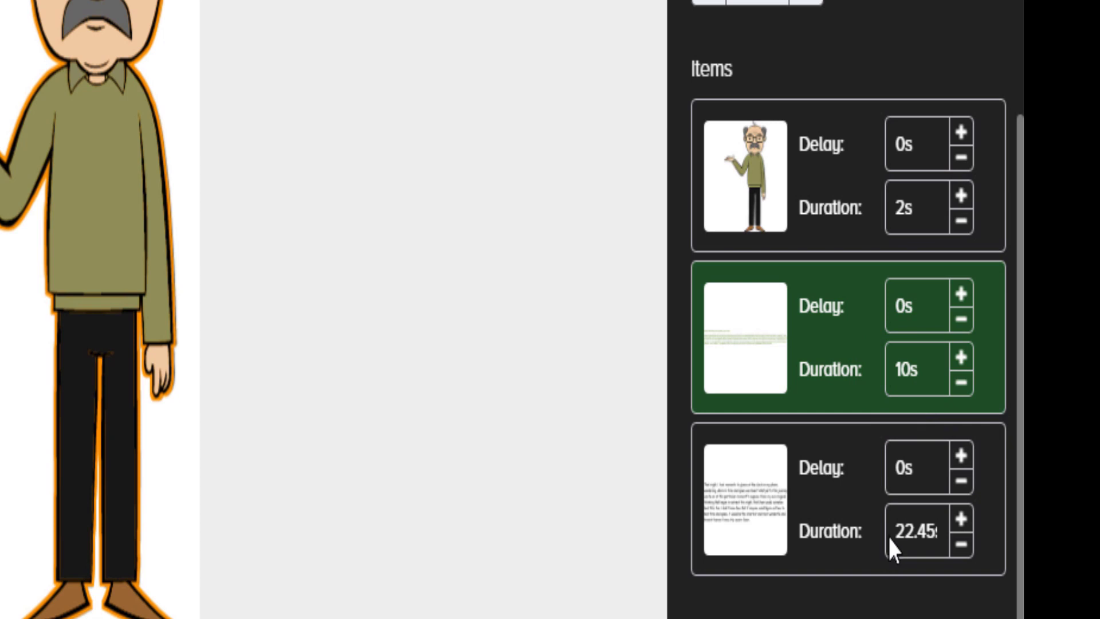
- Reduce the drawing duration of the black article paragraph to 4.7 s
left_click(913, 523)
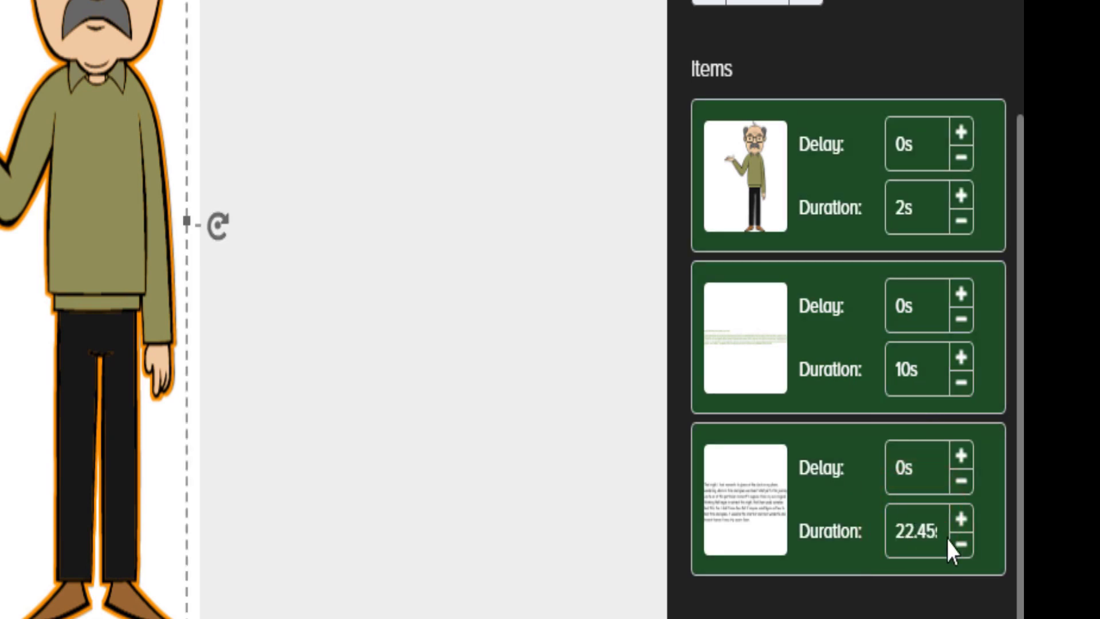
left_click(962, 545)
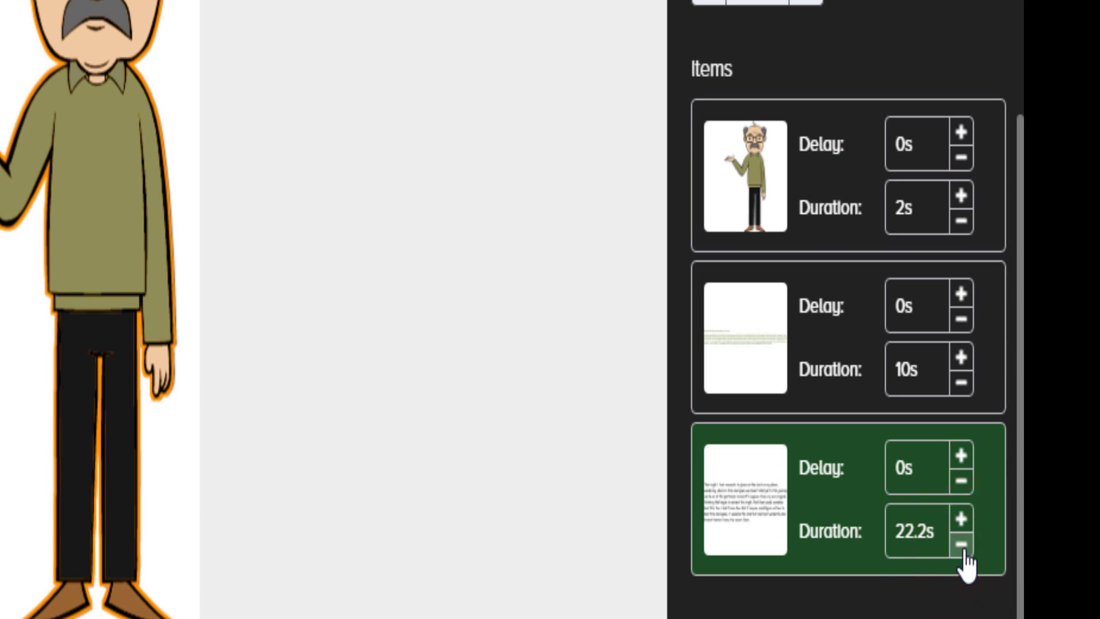
left_click(962, 545)
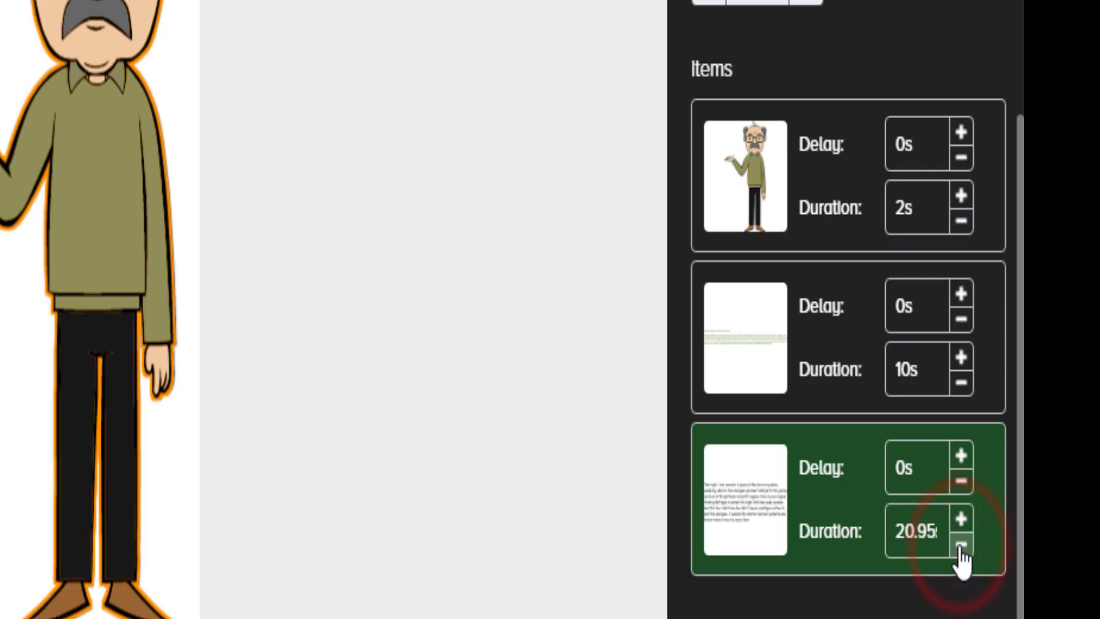
left_click(961, 546)
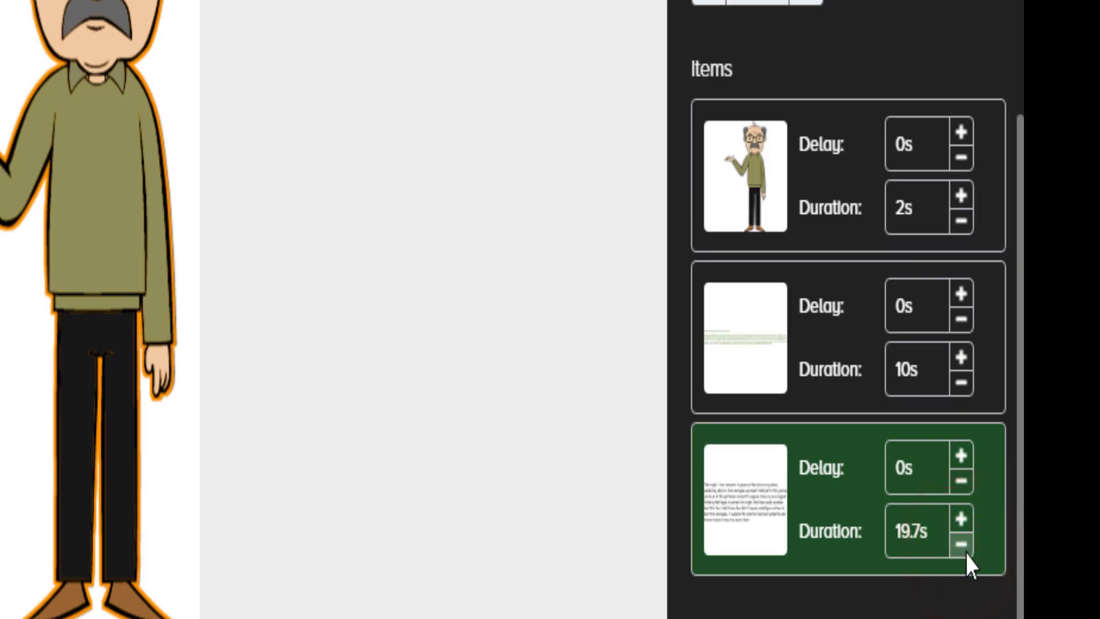
left_click(962, 545)
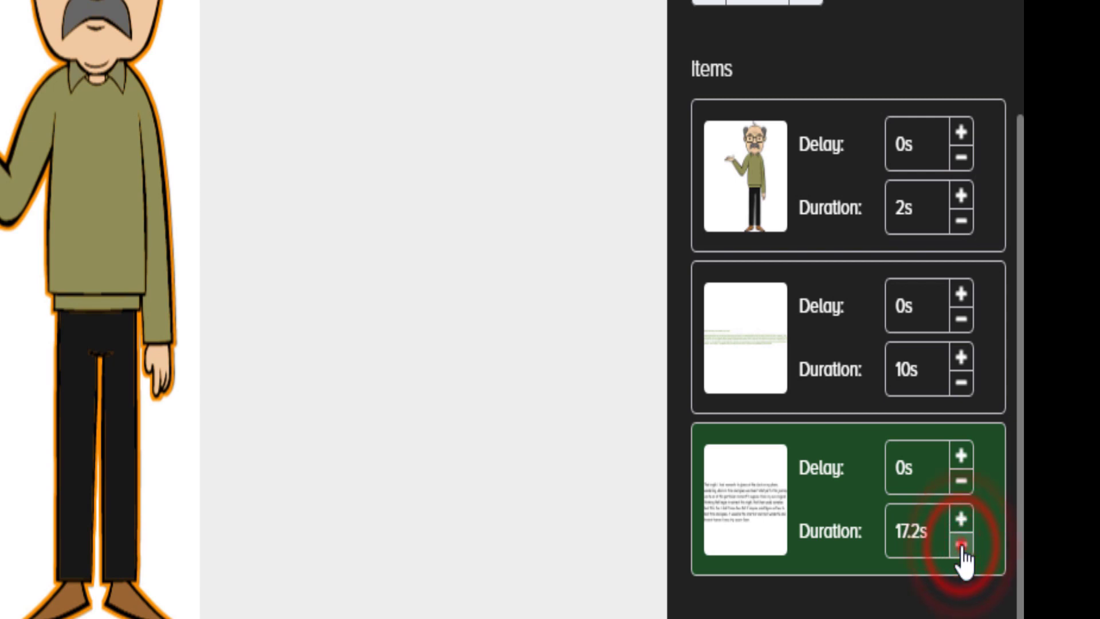
left_click(962, 544)
left_click(962, 544)
left_click(962, 545)
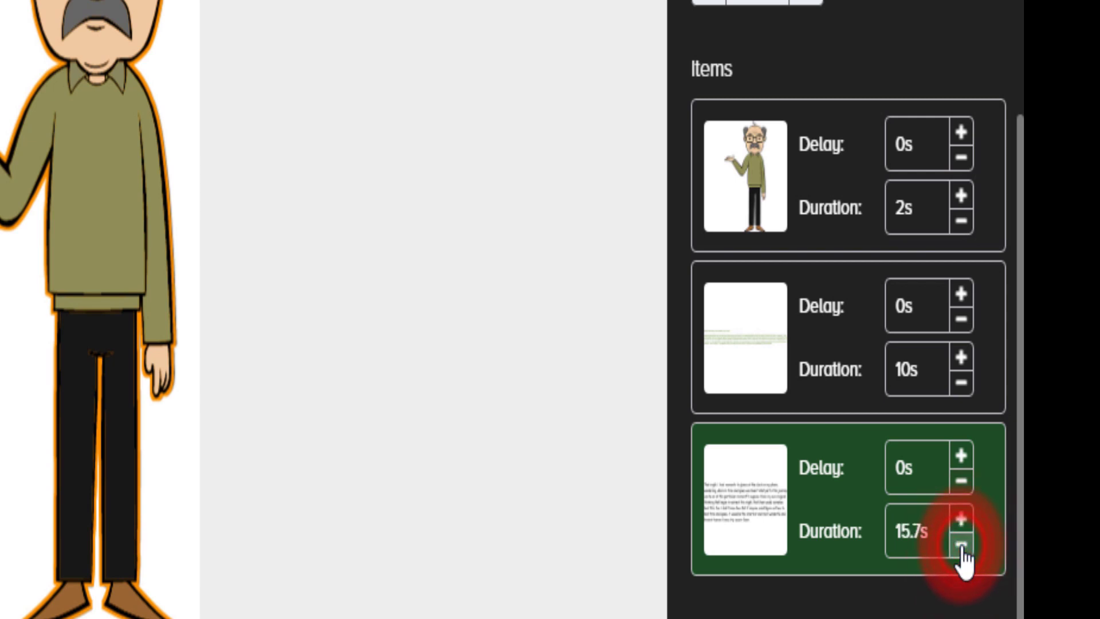
left_click(962, 544)
left_click(961, 544)
left_click(961, 544)
left_click(962, 545)
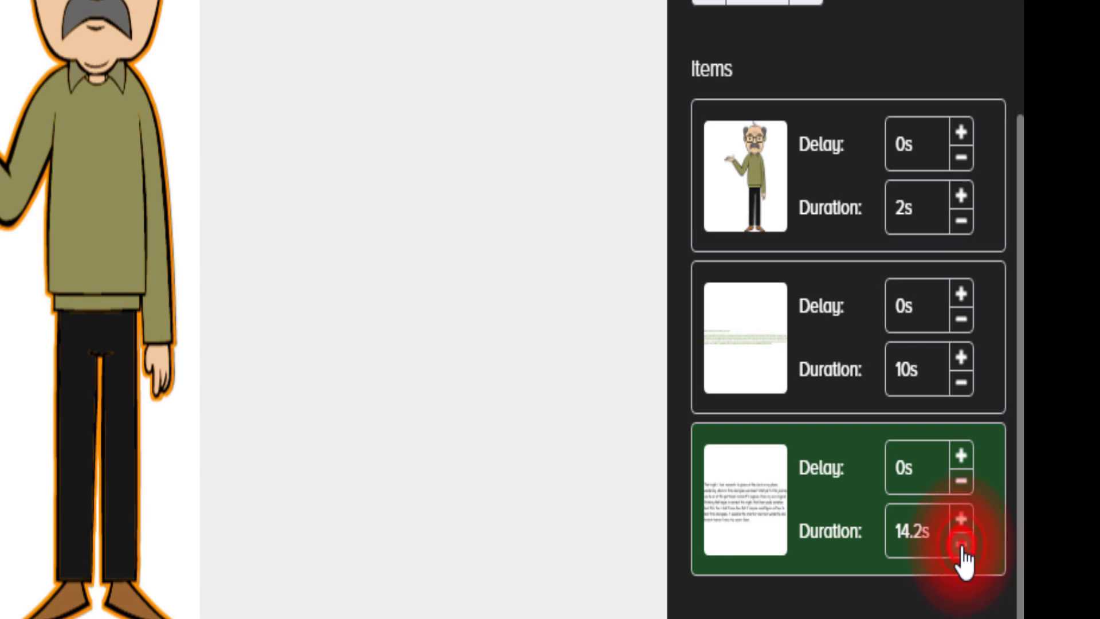
left_click(962, 545)
left_click(962, 544)
left_click(961, 544)
left_click(962, 545)
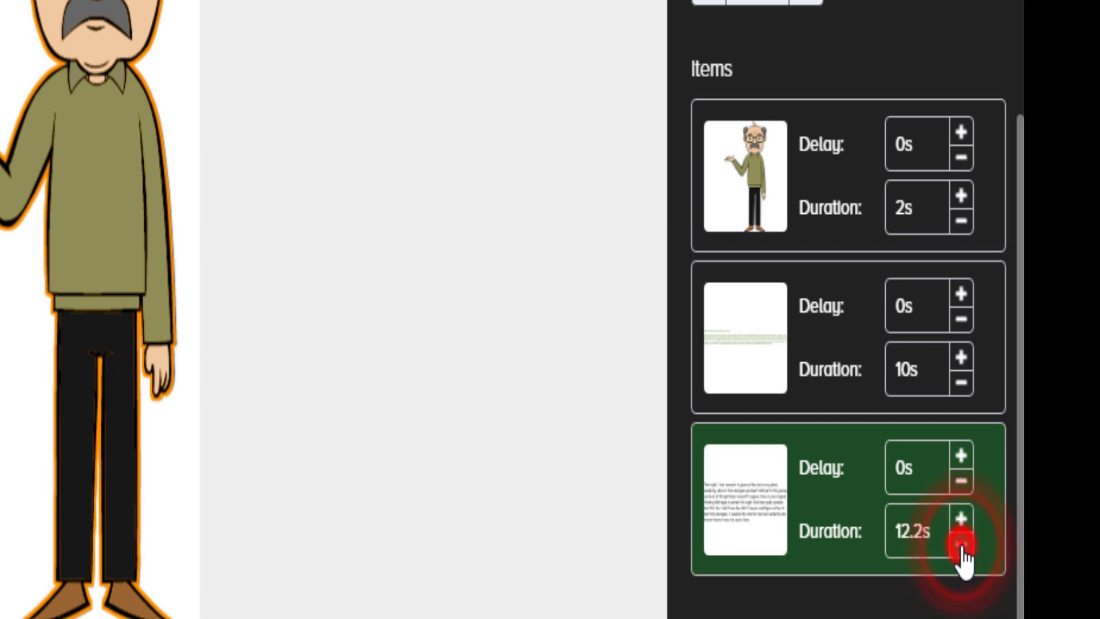
left_click(961, 544)
left_click(962, 545)
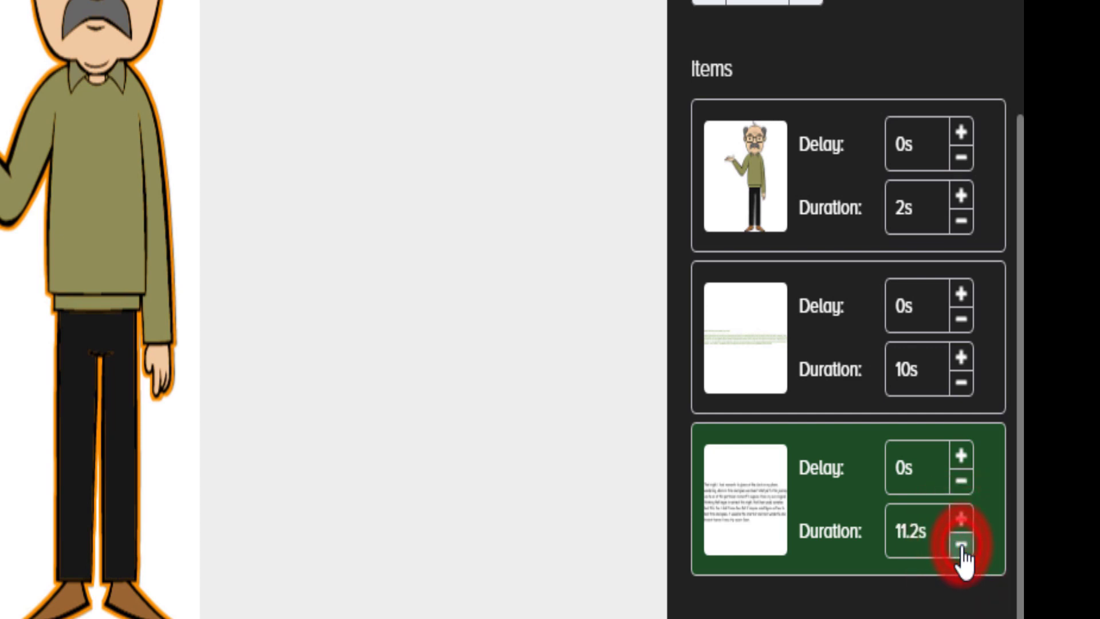
left_click(961, 544)
left_click(962, 544)
left_click(962, 544)
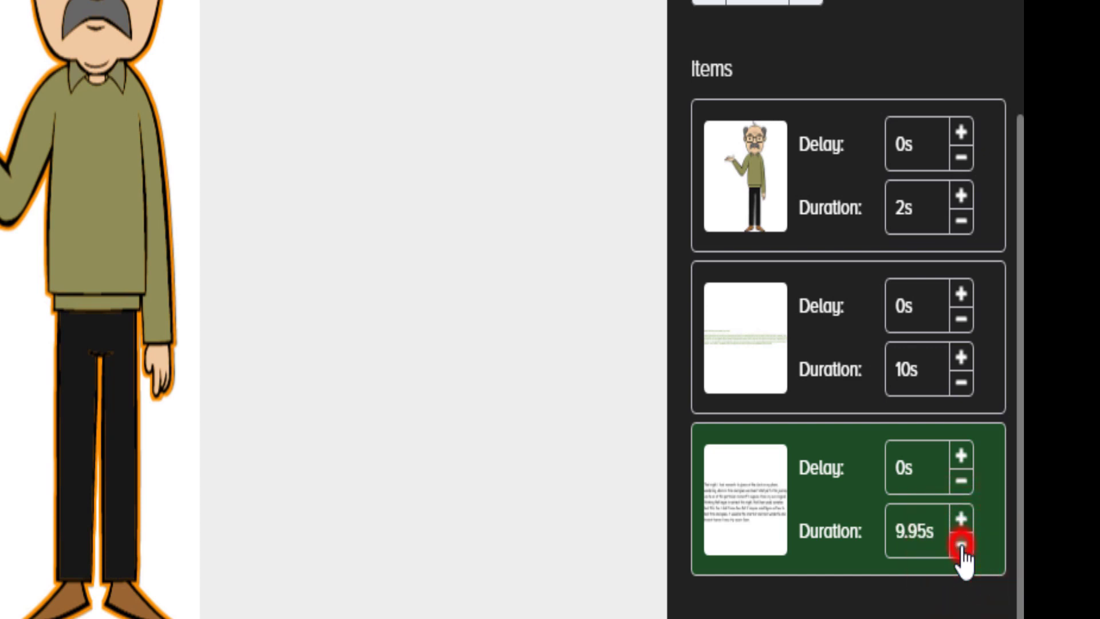
left_click(962, 545)
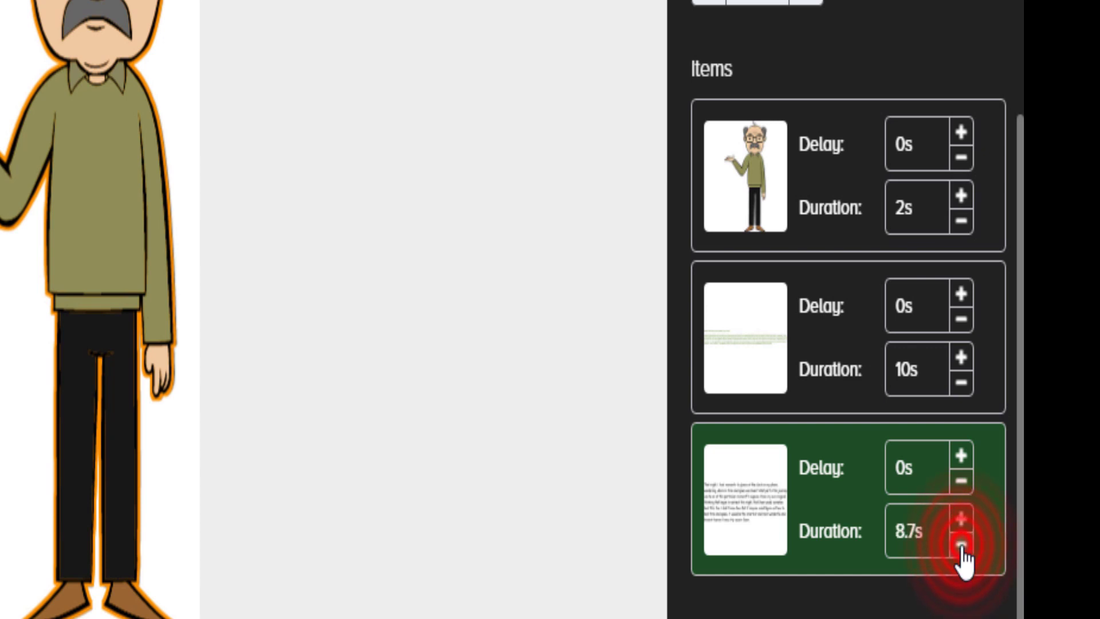
left_click(962, 544)
left_click(962, 544)
left_click(962, 545)
left_click(962, 545)
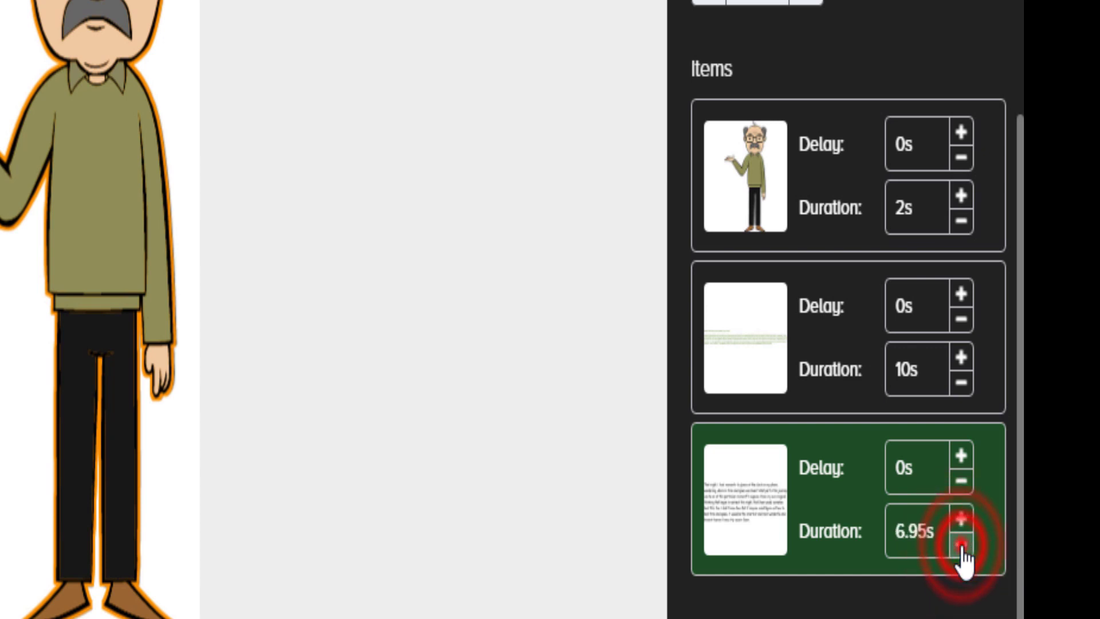
left_click(961, 545)
left_click(962, 545)
left_click(962, 545)
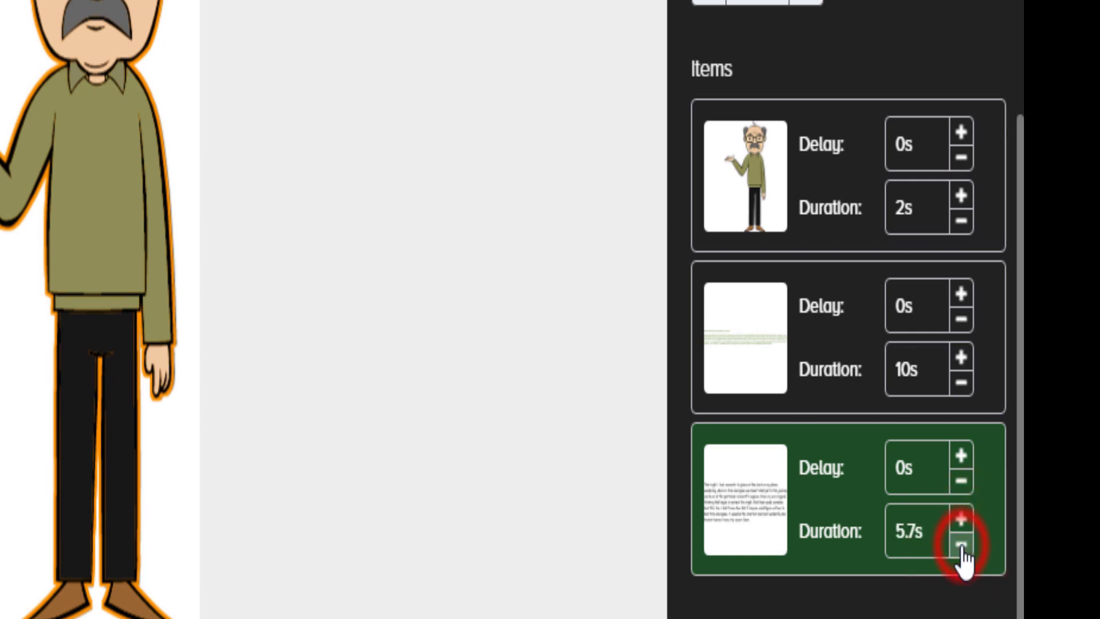
left_click(962, 544)
left_click(962, 544)
left_click(961, 544)
left_click(962, 544)
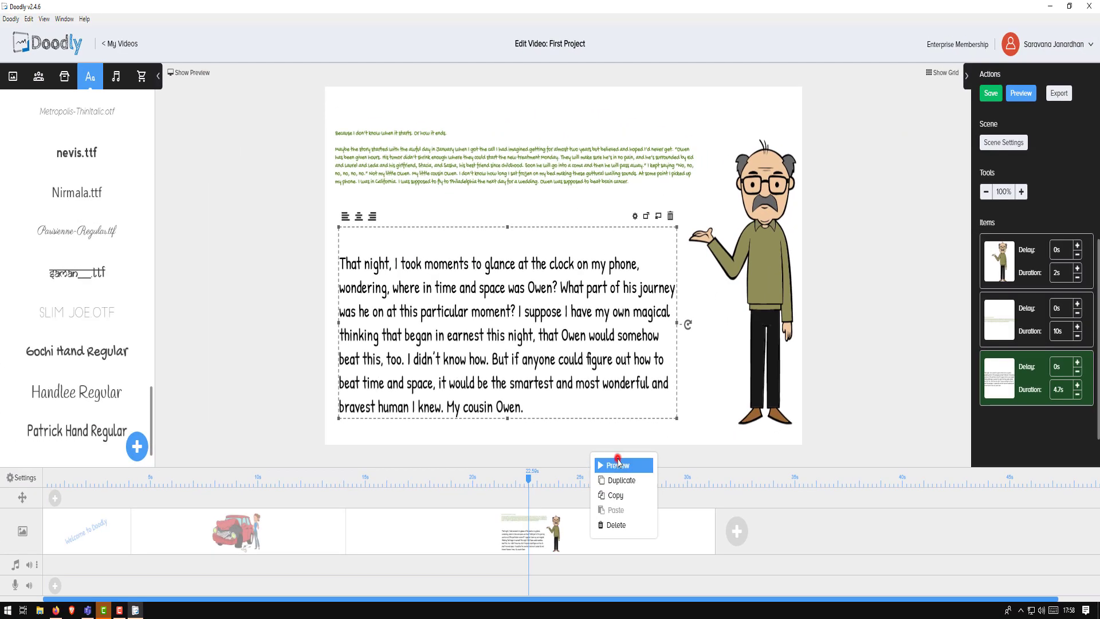
- Preview the third scene with the man and both article texts, and close the preview
left_click(617, 459)
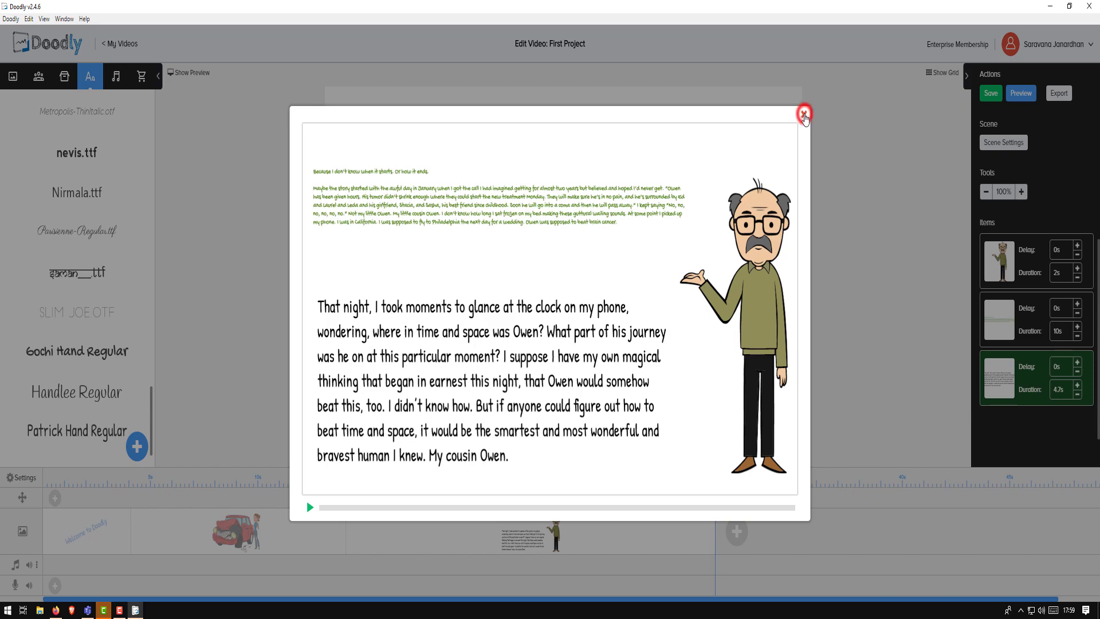
left_click(804, 114)
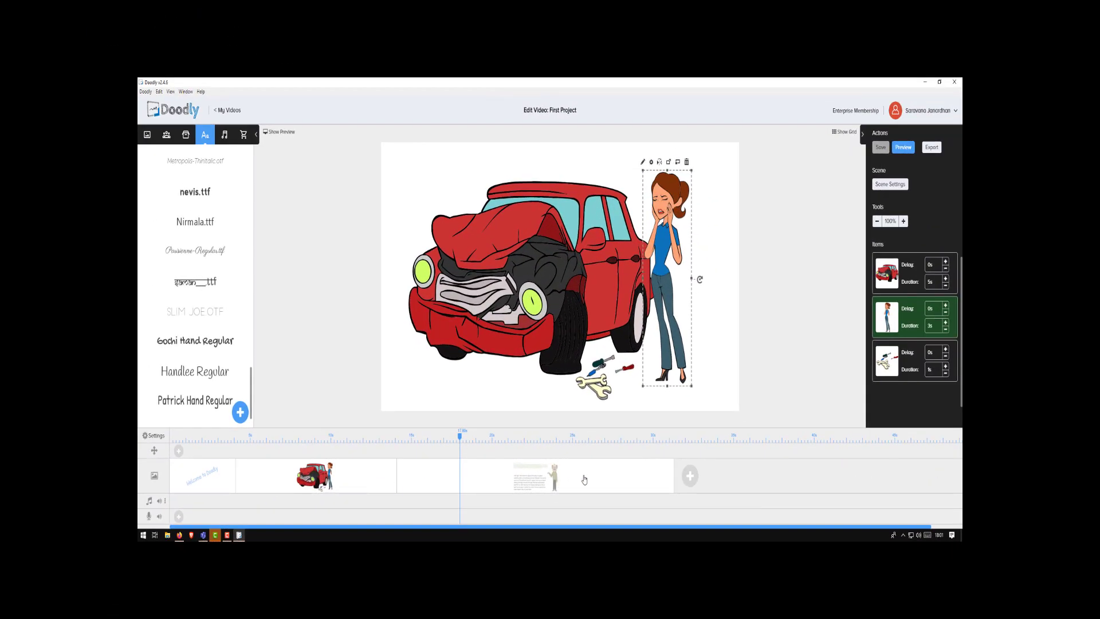
- Examine the delay and duration settings of the crashed car, the woman and the tools in the second scene
left_click(934, 265)
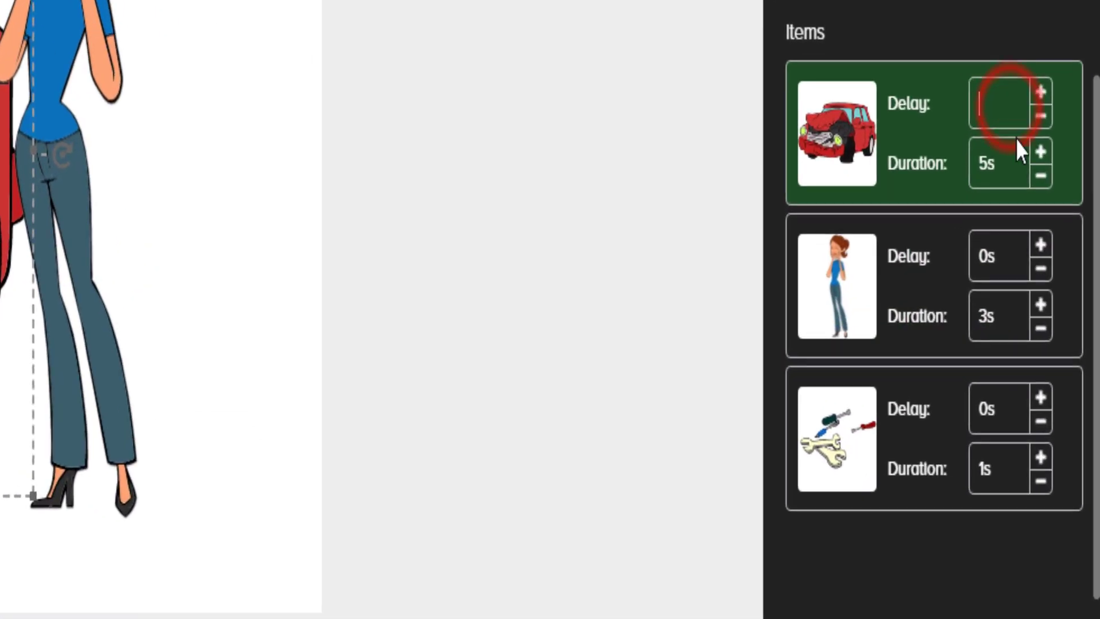
left_click(1007, 263)
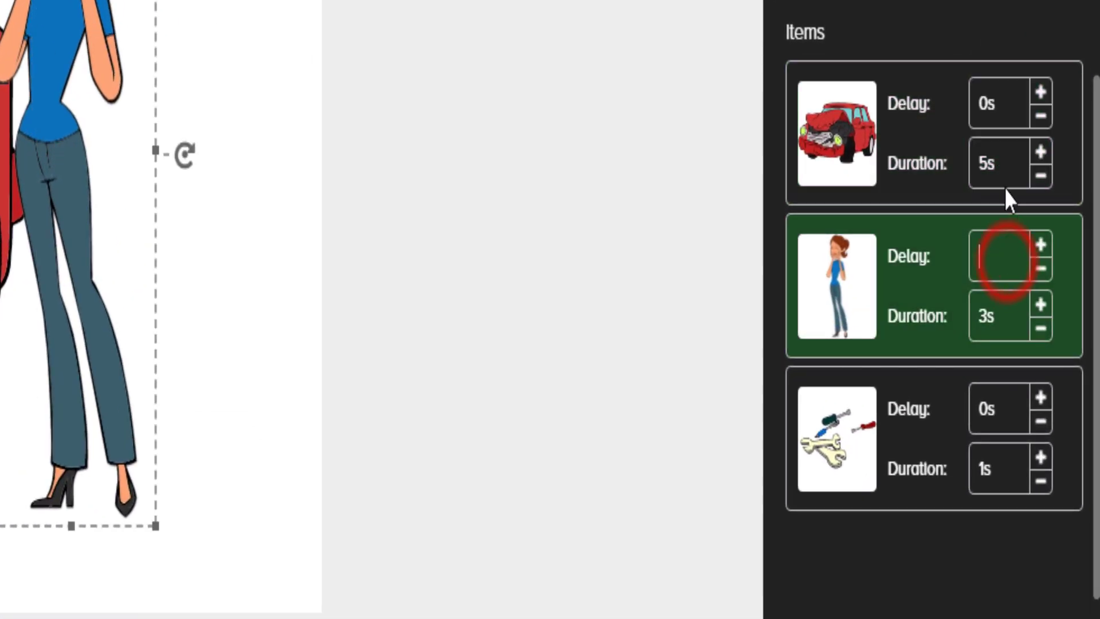
left_click(1008, 418)
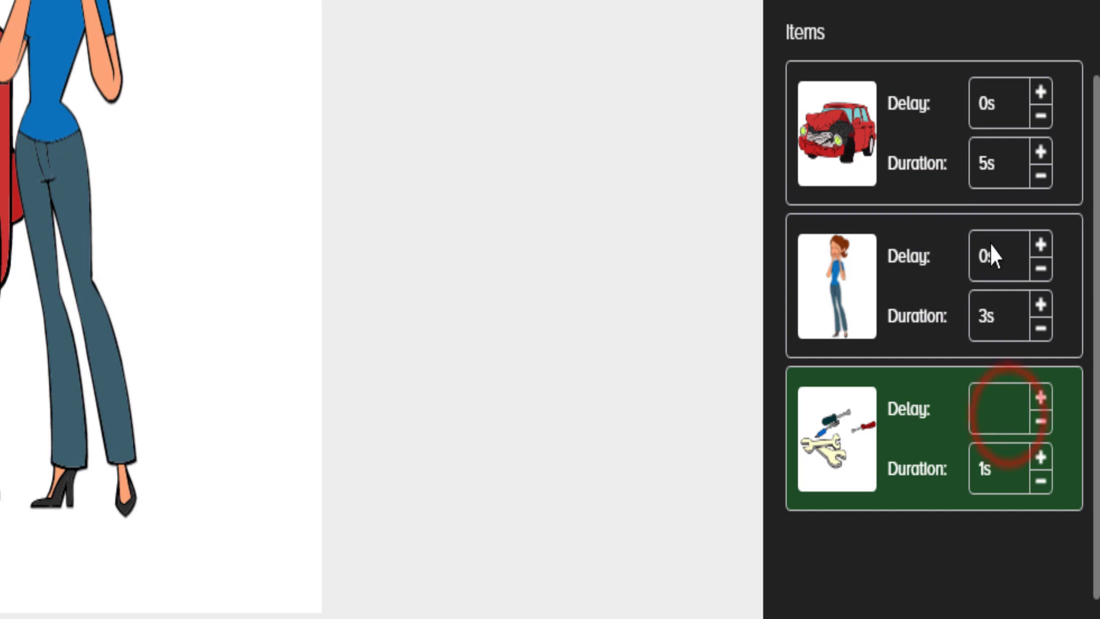
left_click(890, 288)
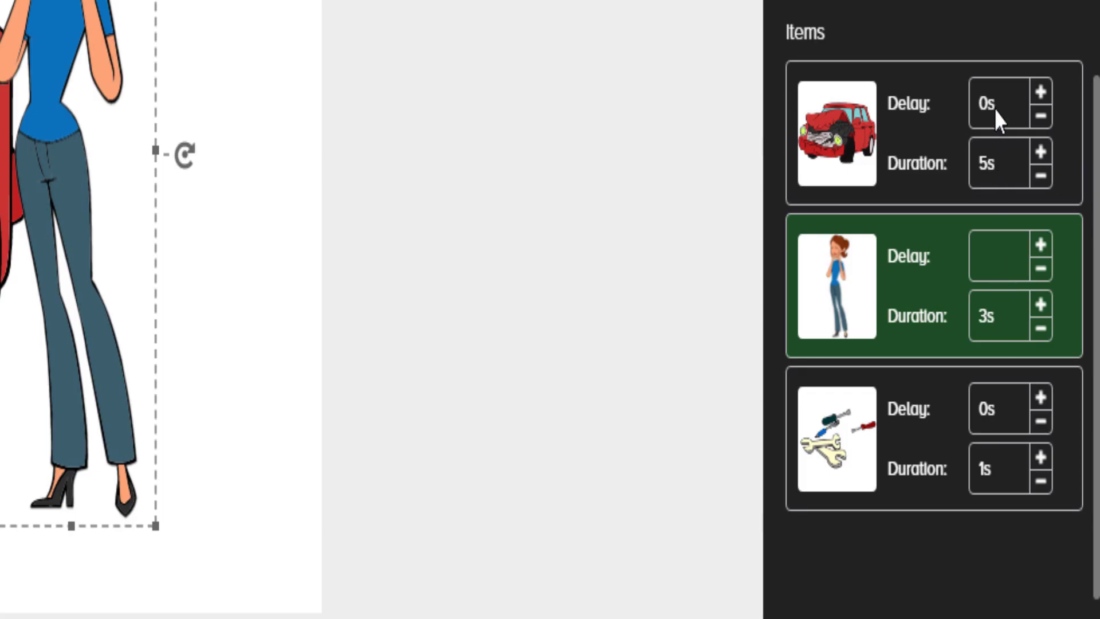
left_click(995, 109)
left_click(996, 163)
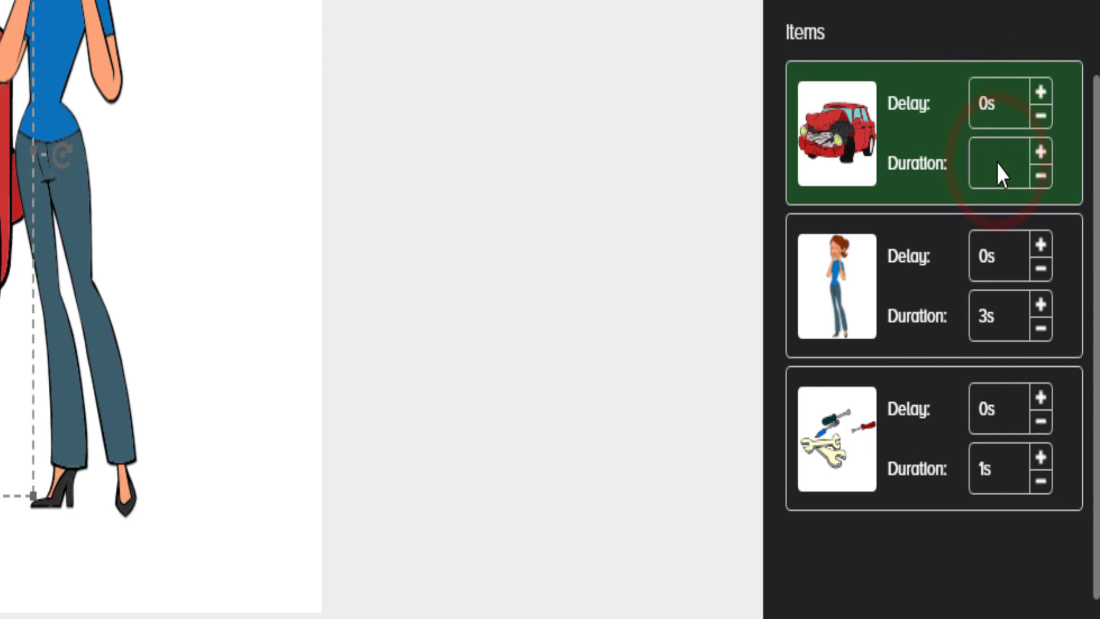
type("3")
key("BackSpace")
type("5")
left_click(987, 105)
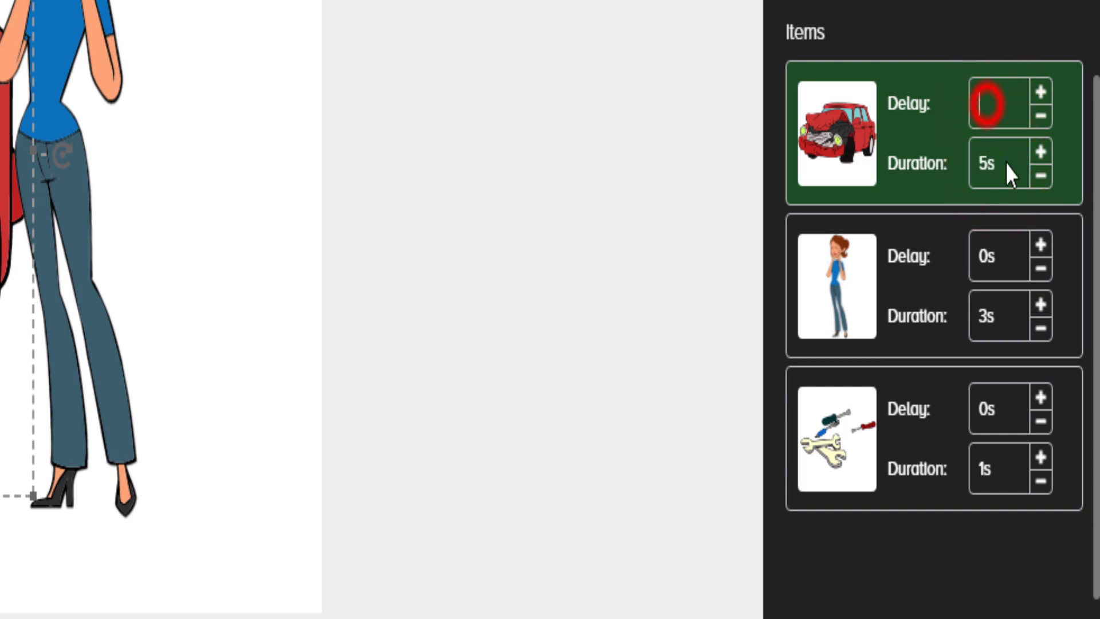
- Set the woman's drawing delay in the crashed-car scene to 1 s
left_click(1002, 263)
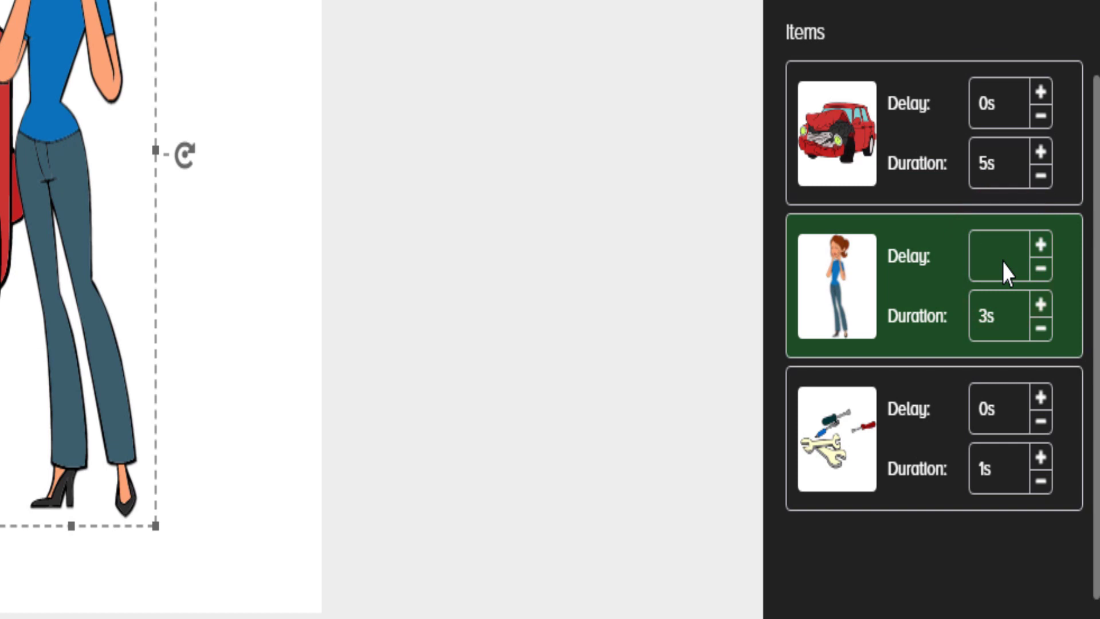
left_click(1013, 322)
left_click(1040, 247)
left_click(1042, 246)
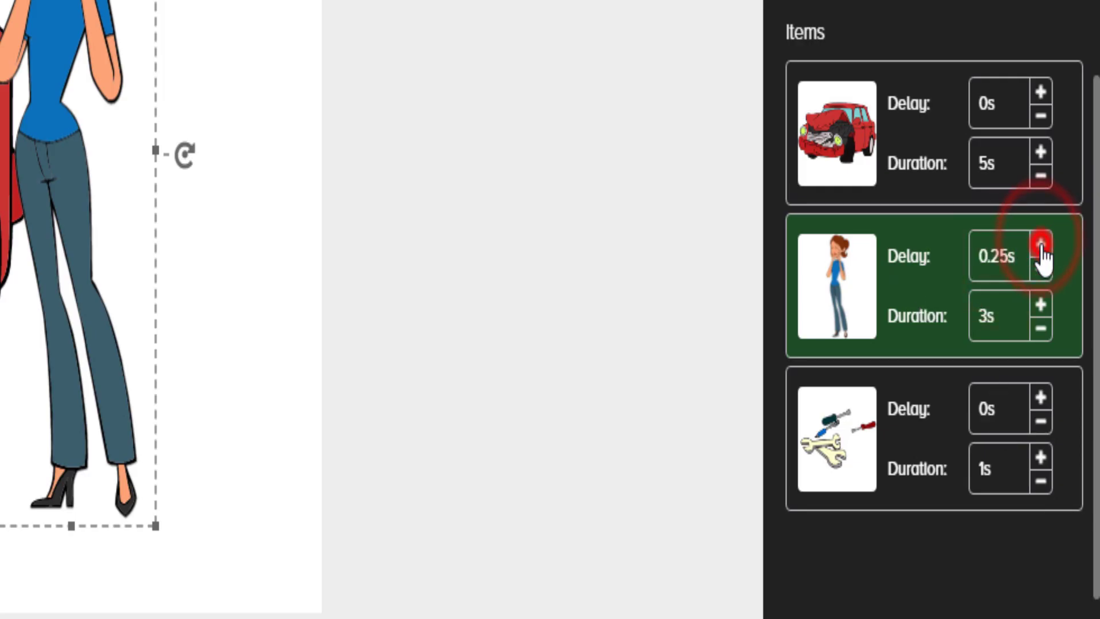
left_click(1040, 247)
left_click(1040, 246)
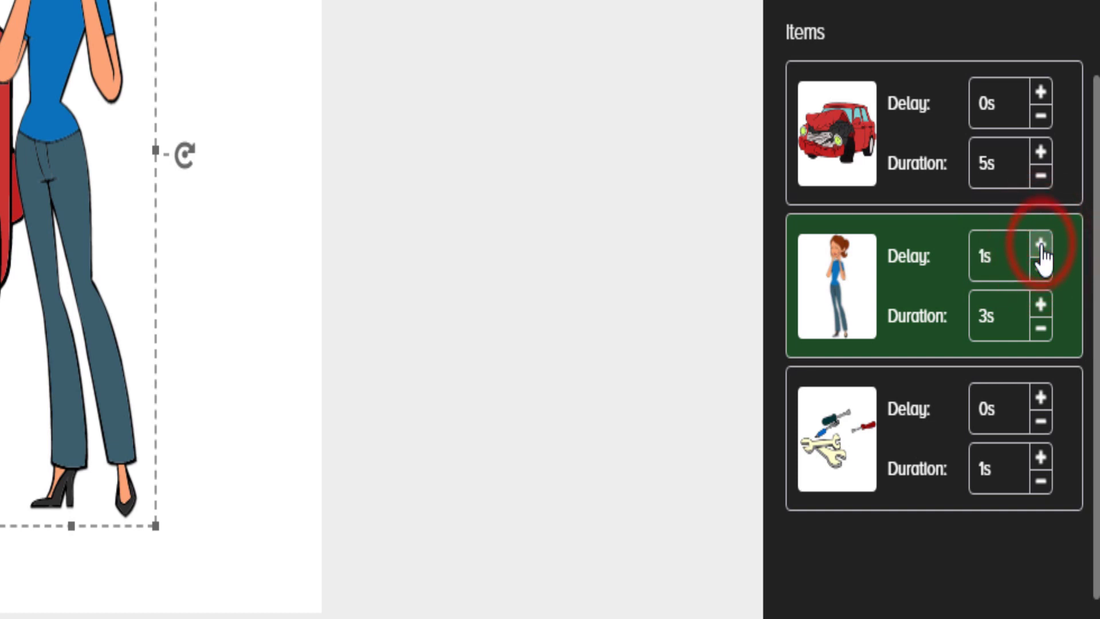
- Set the drawing delay of the tools in the crashed-car scene to 1 s
left_click(991, 412)
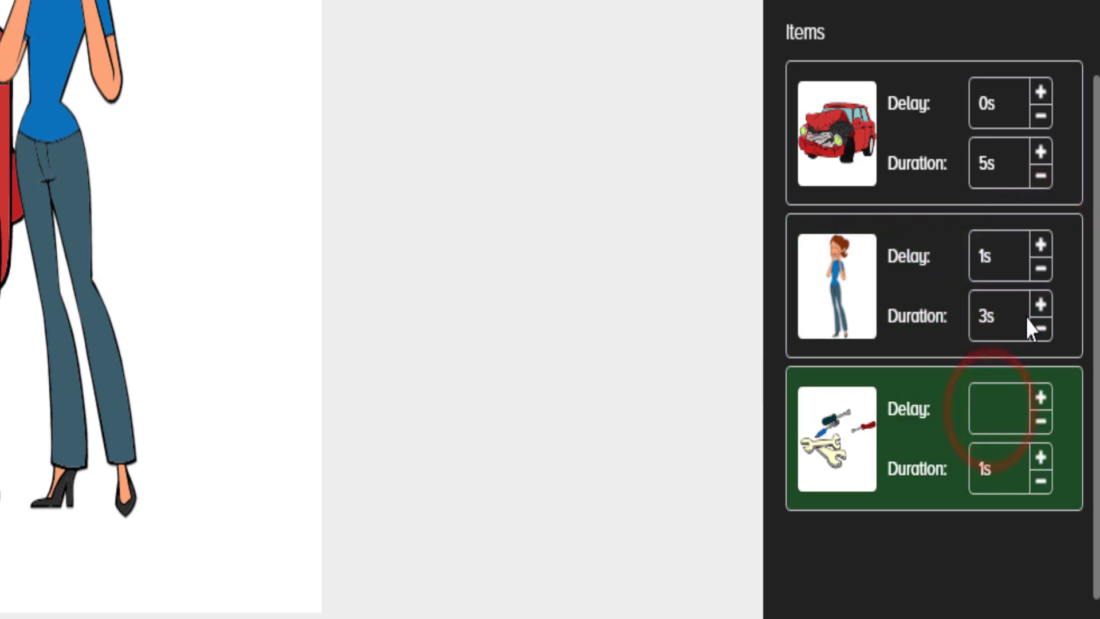
left_click(1042, 395)
left_click(1041, 396)
left_click(1042, 396)
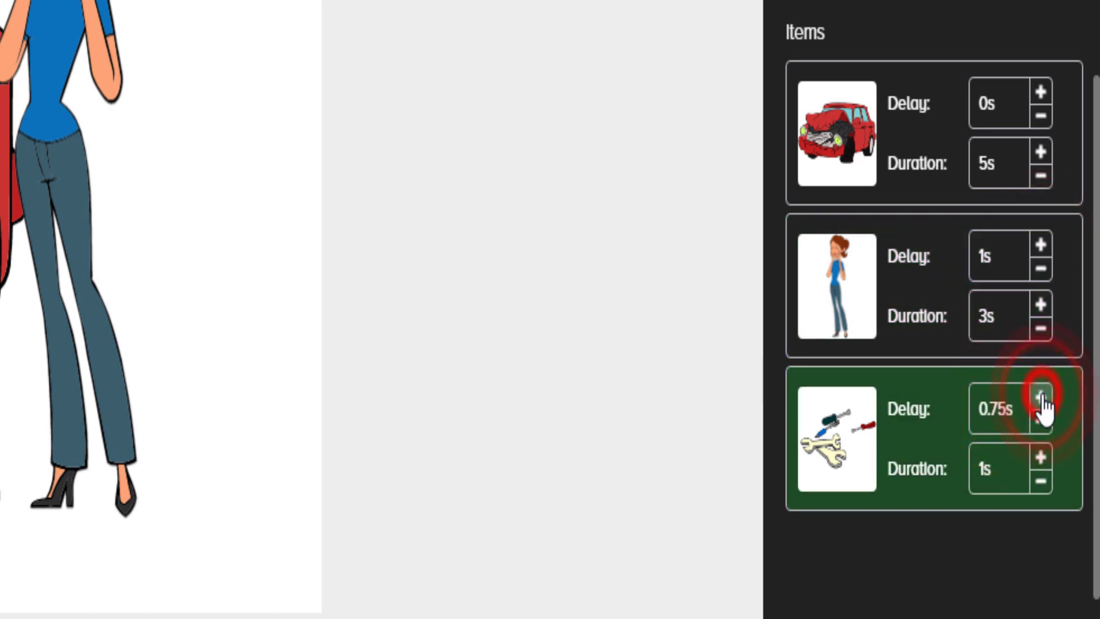
left_click(1041, 395)
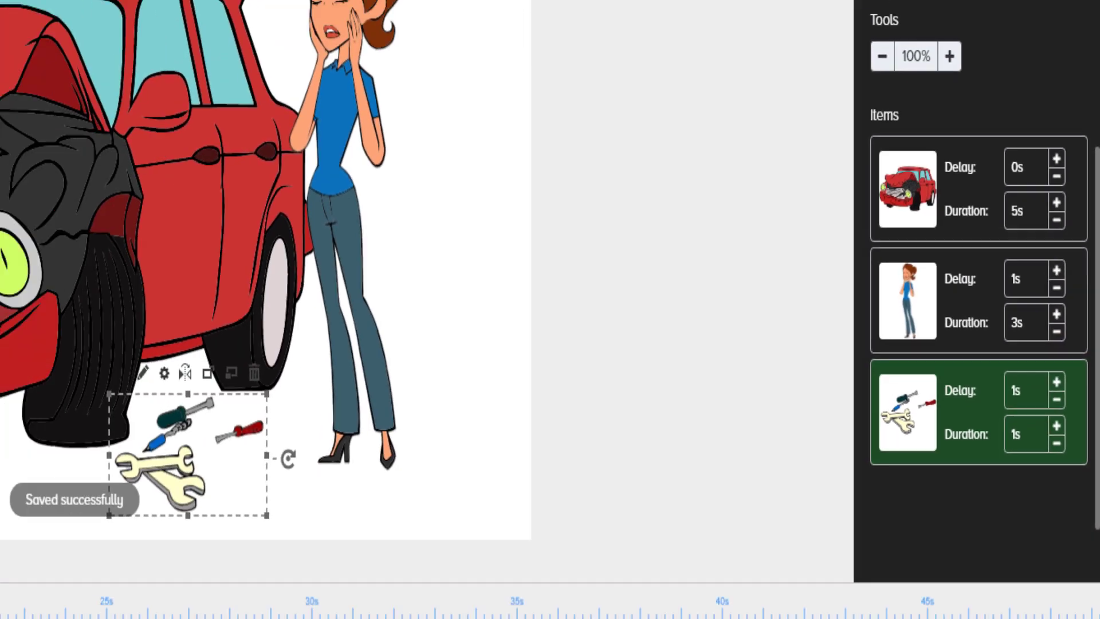
- Preview the crashed-car scene and close the preview
right_click(330, 528)
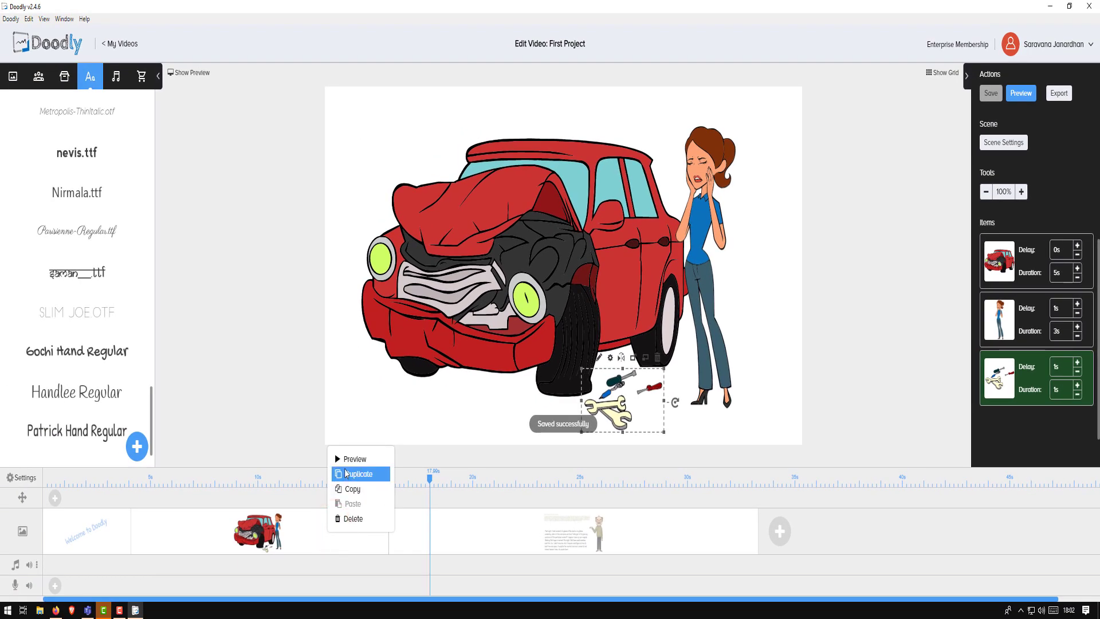
left_click(347, 462)
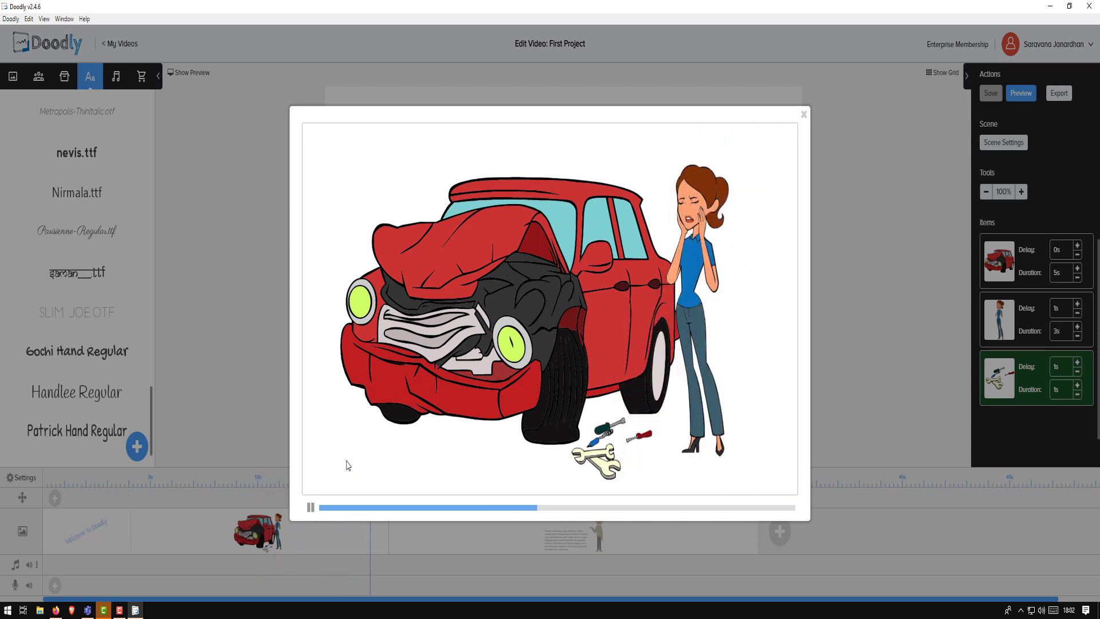
left_click(805, 118)
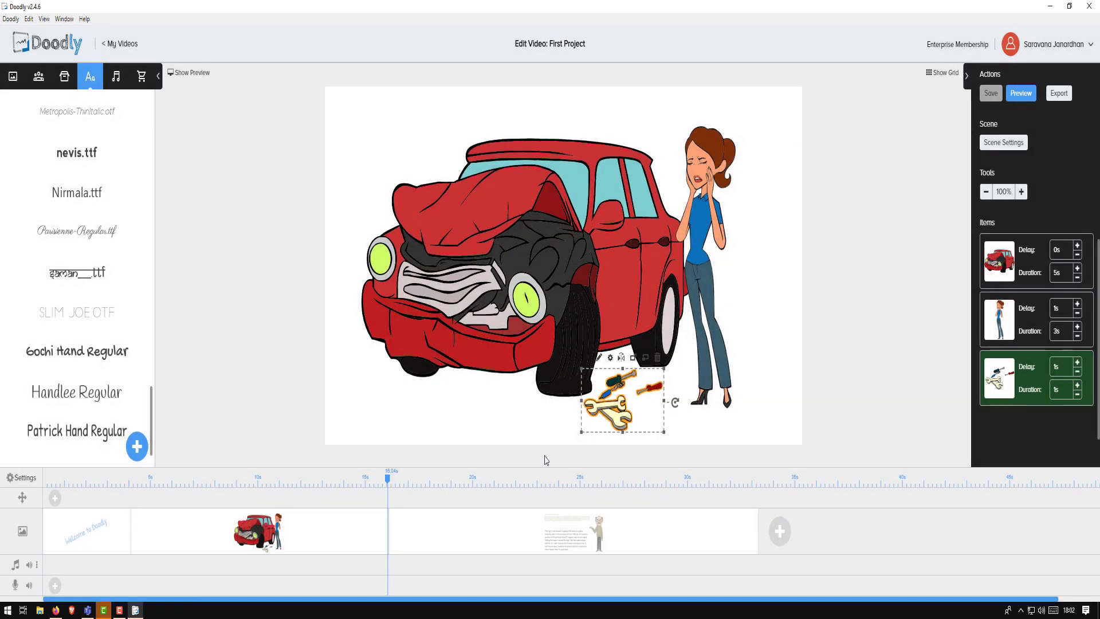
- In the presenter scene, set the lower article text's drawing delay to 5 s, with a duration of 4.7 s
left_click(572, 519)
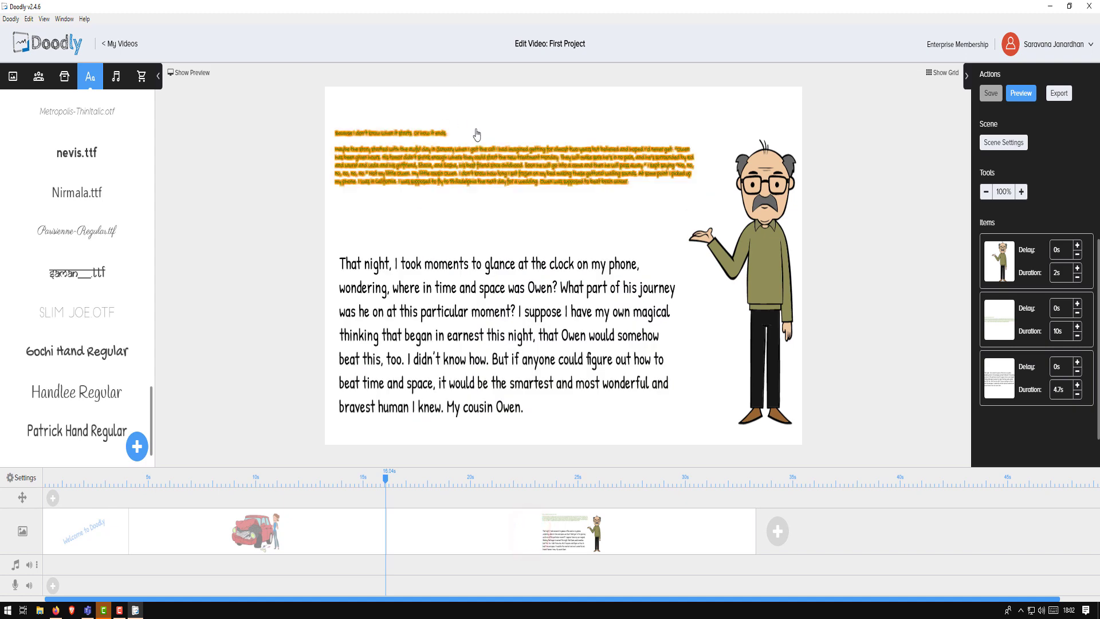
left_click(465, 170)
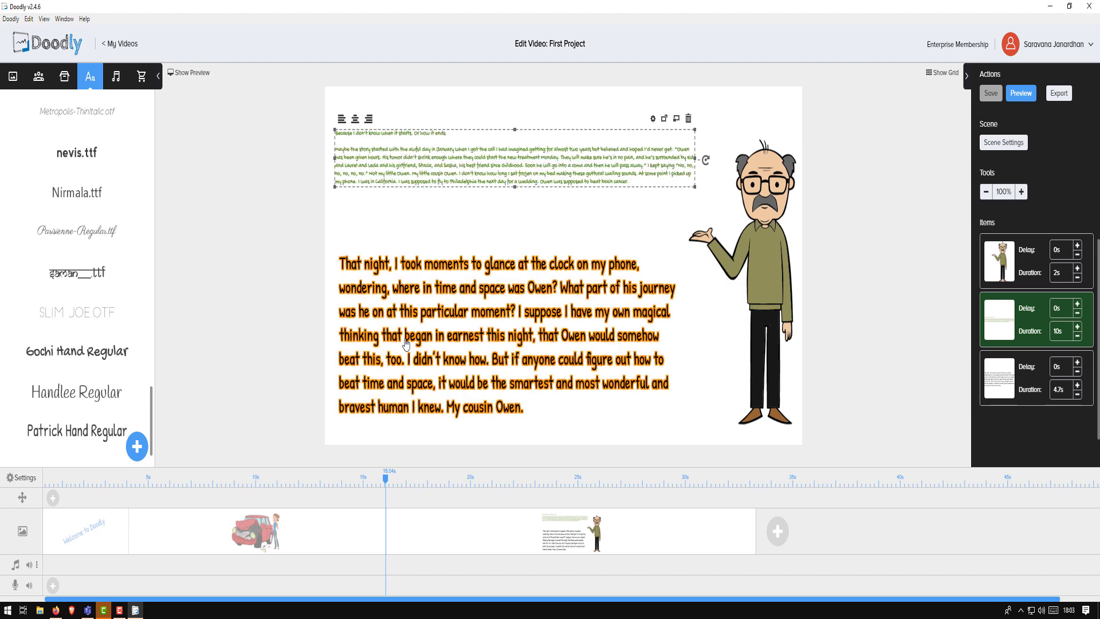
left_click(442, 348)
left_click(465, 178)
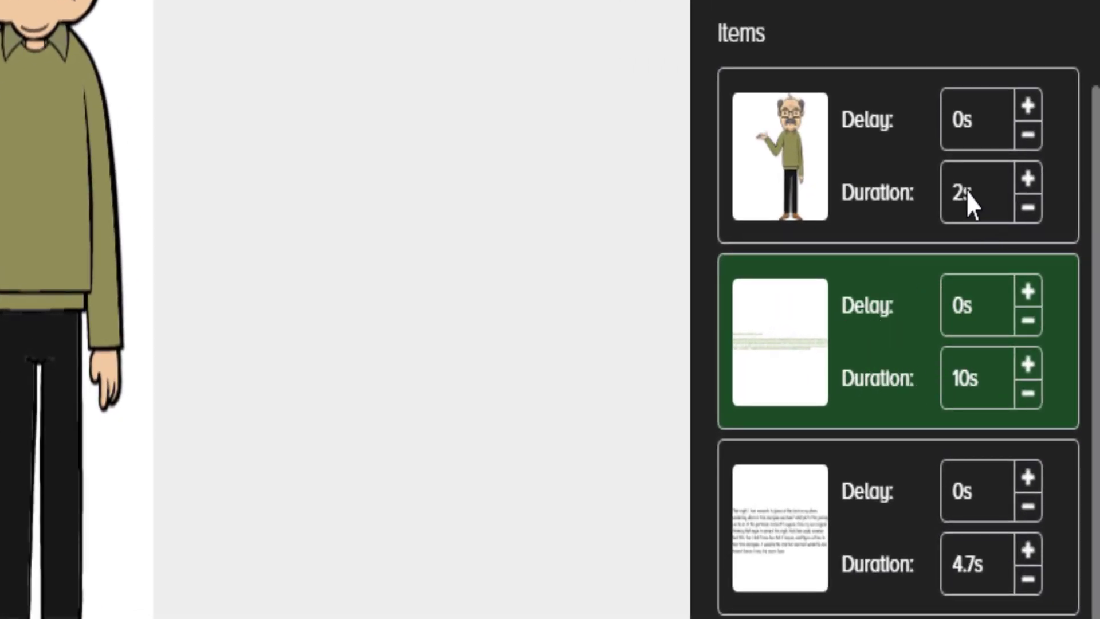
left_click(976, 487)
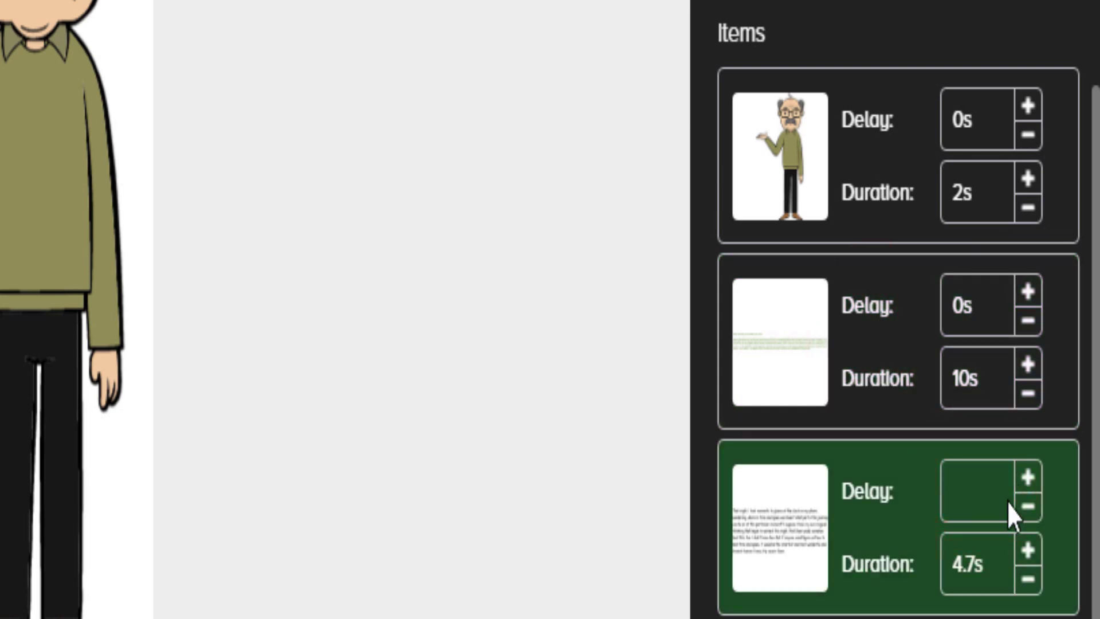
type("5")
left_click(964, 580)
left_click(967, 505)
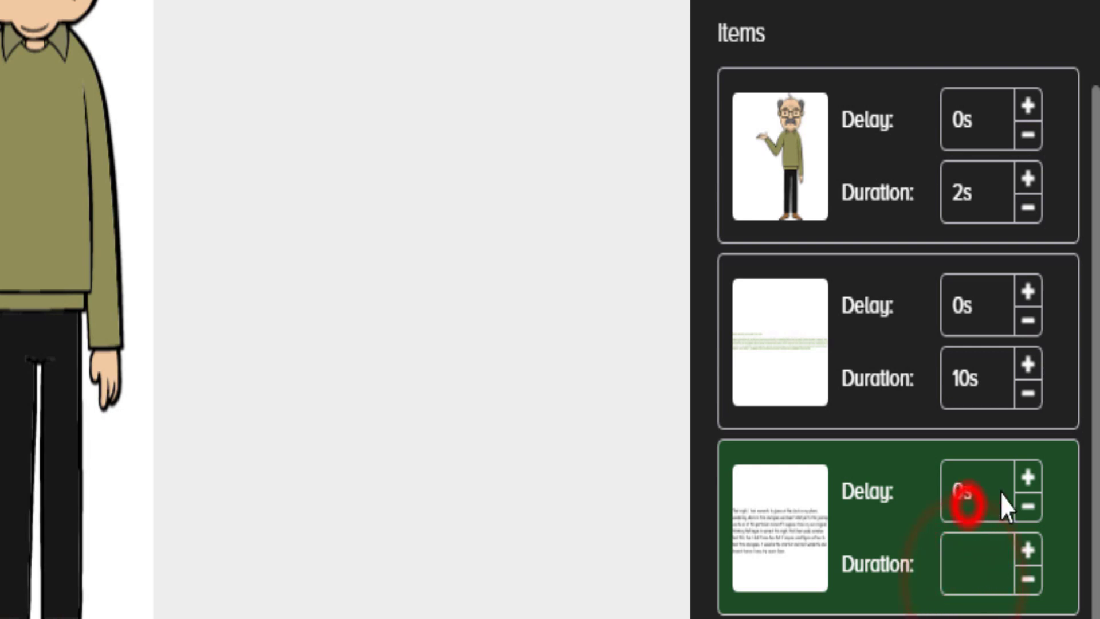
left_click(1027, 465)
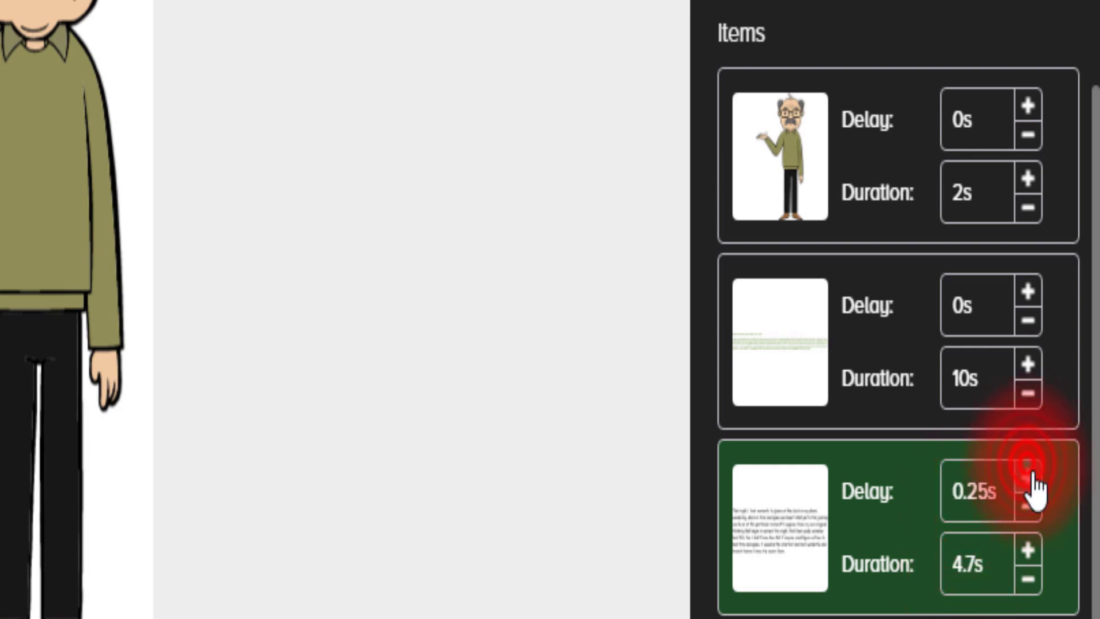
left_click(1030, 471)
left_click(1030, 475)
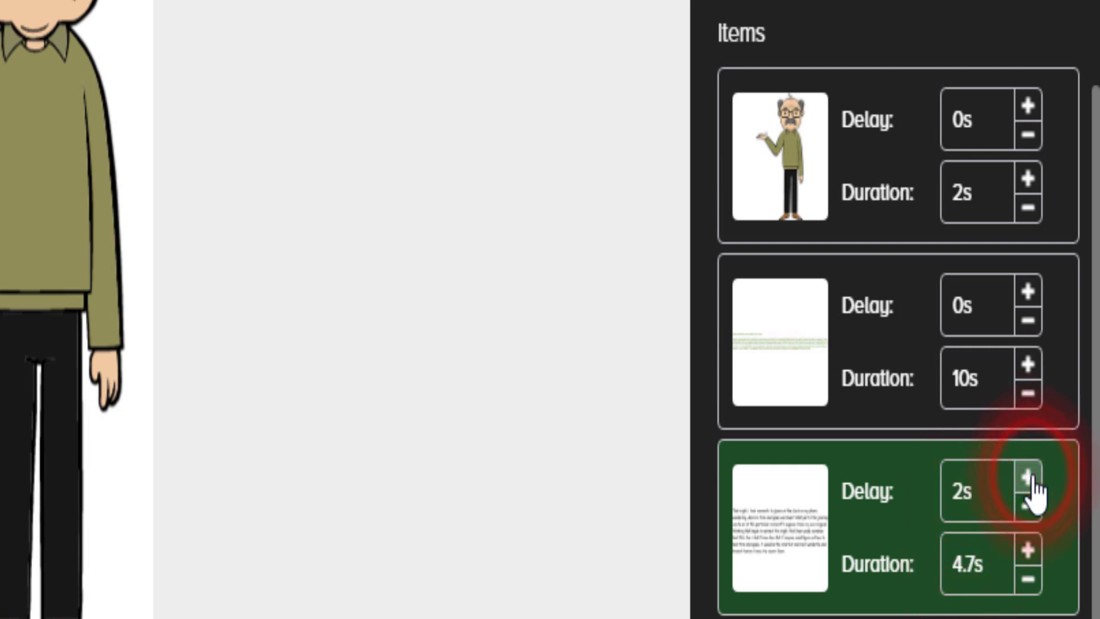
left_click(1030, 475)
left_click(1030, 475)
left_click(1030, 475)
left_click(1030, 475)
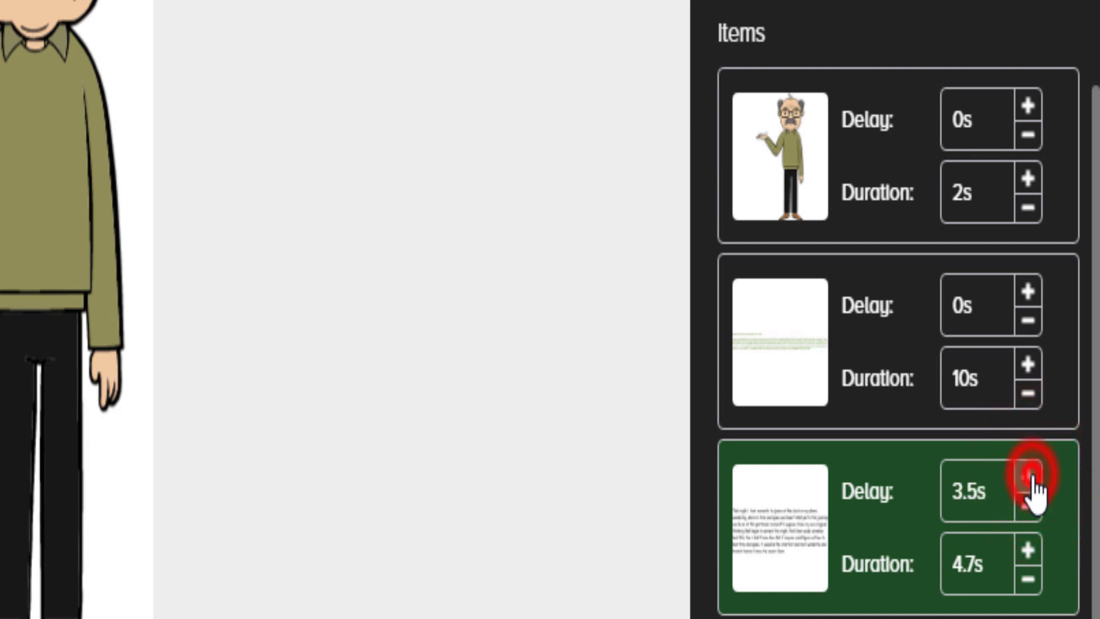
left_click(1030, 474)
left_click(1030, 474)
left_click(1030, 475)
left_click(1030, 474)
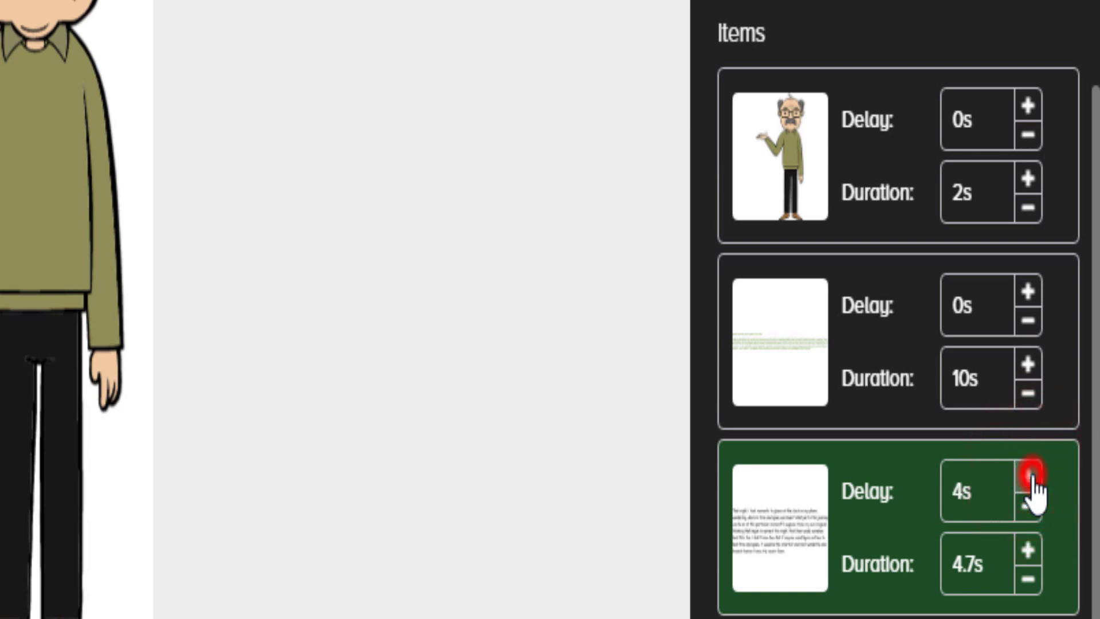
left_click(1030, 475)
left_click(1030, 475)
left_click(1030, 475)
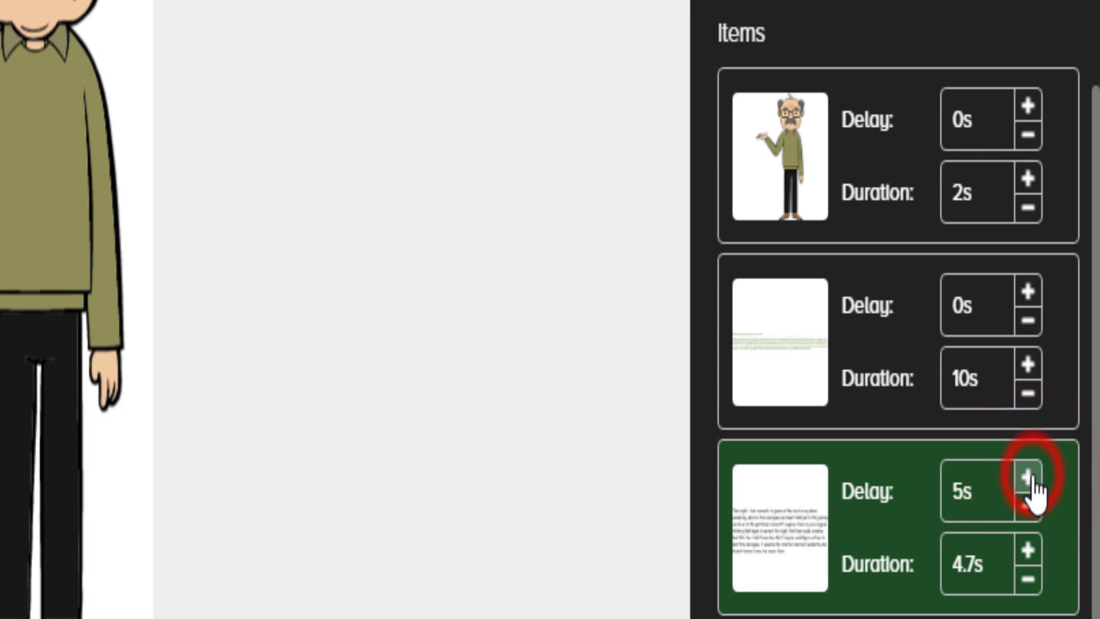
left_click(984, 567)
type("4.7")
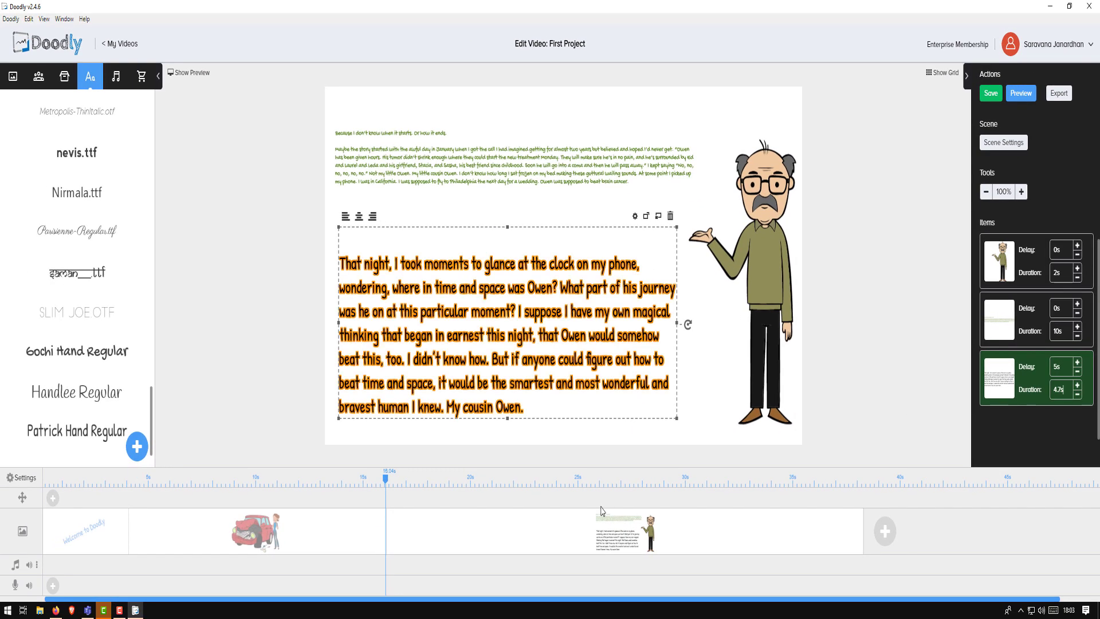
- Preview the presenter scene with the man and both article texts
right_click(612, 544)
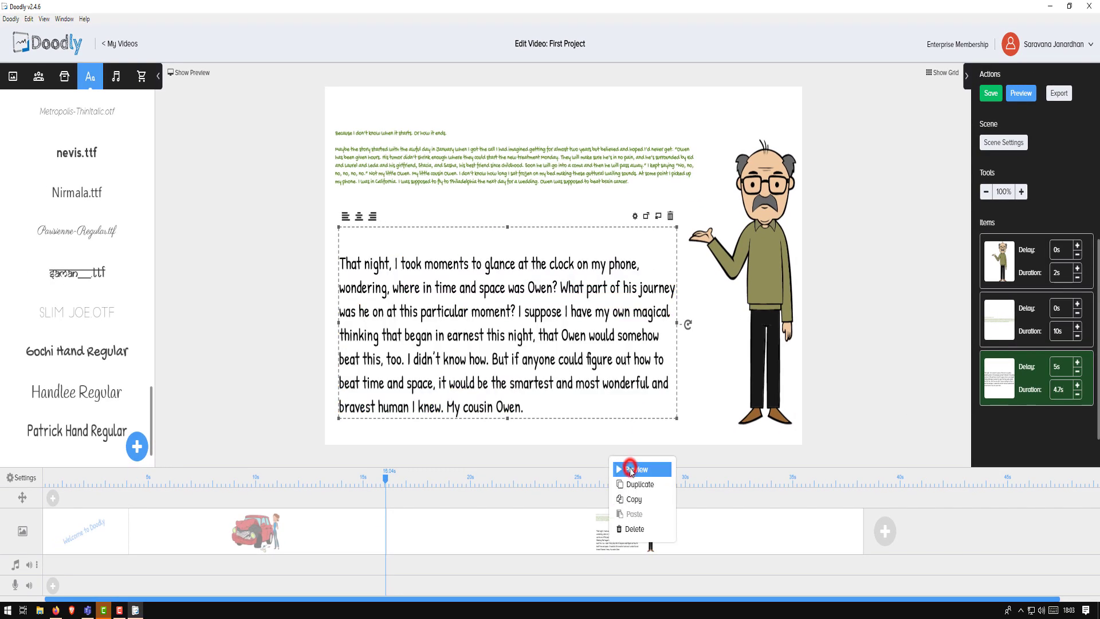
left_click(631, 470)
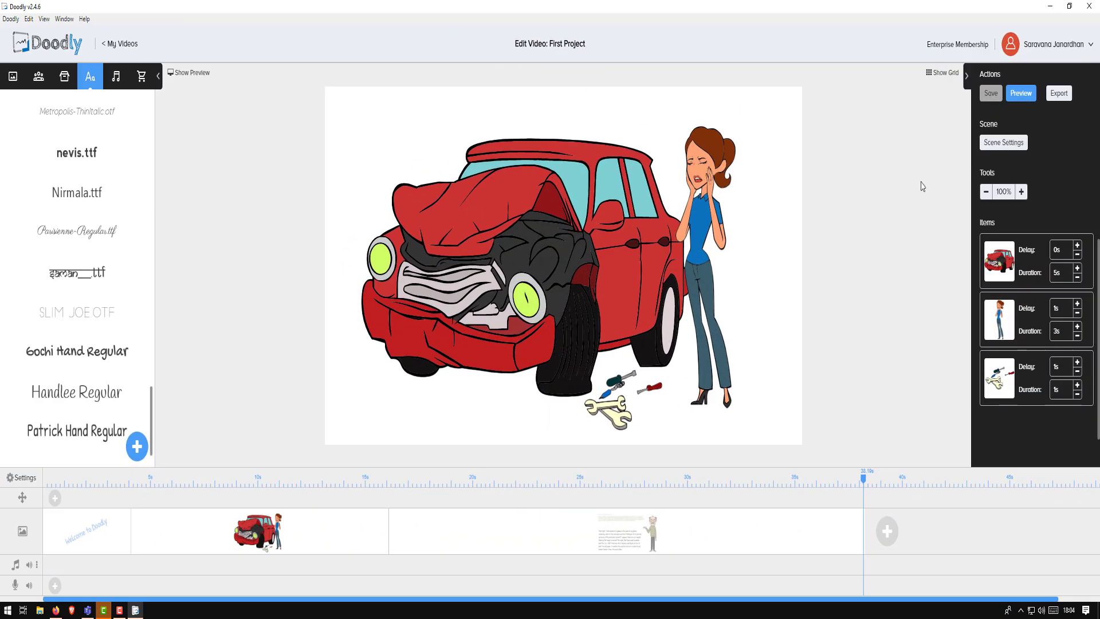
- Examine the crashed-car scene's board and hand style, exit animation and extra time options, and leave the scene settings without applying
left_click(1002, 147)
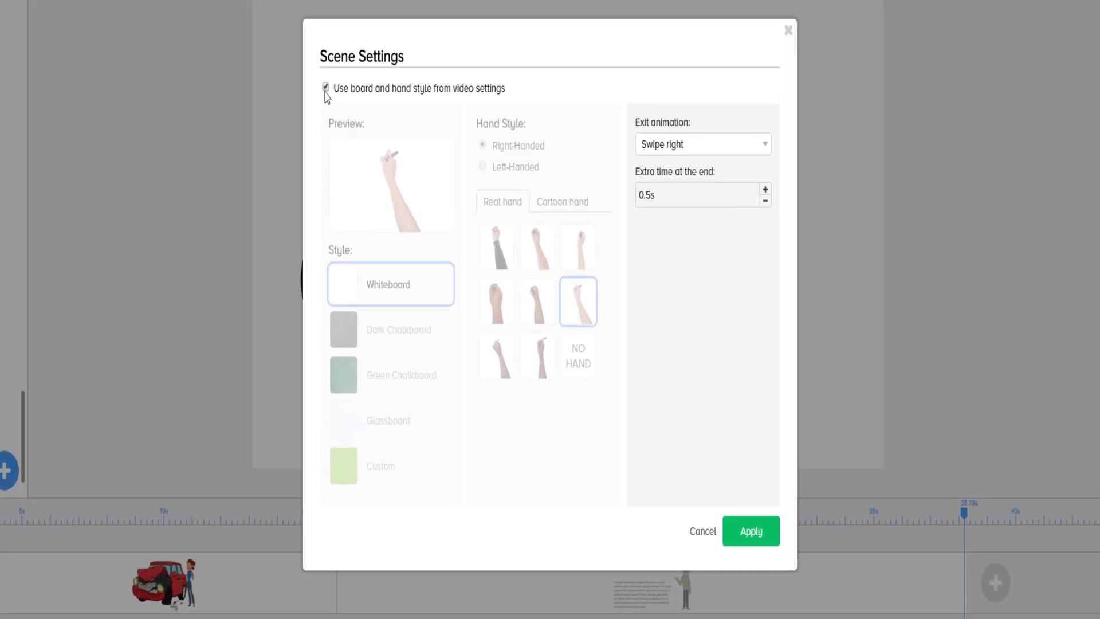
left_click(313, 76)
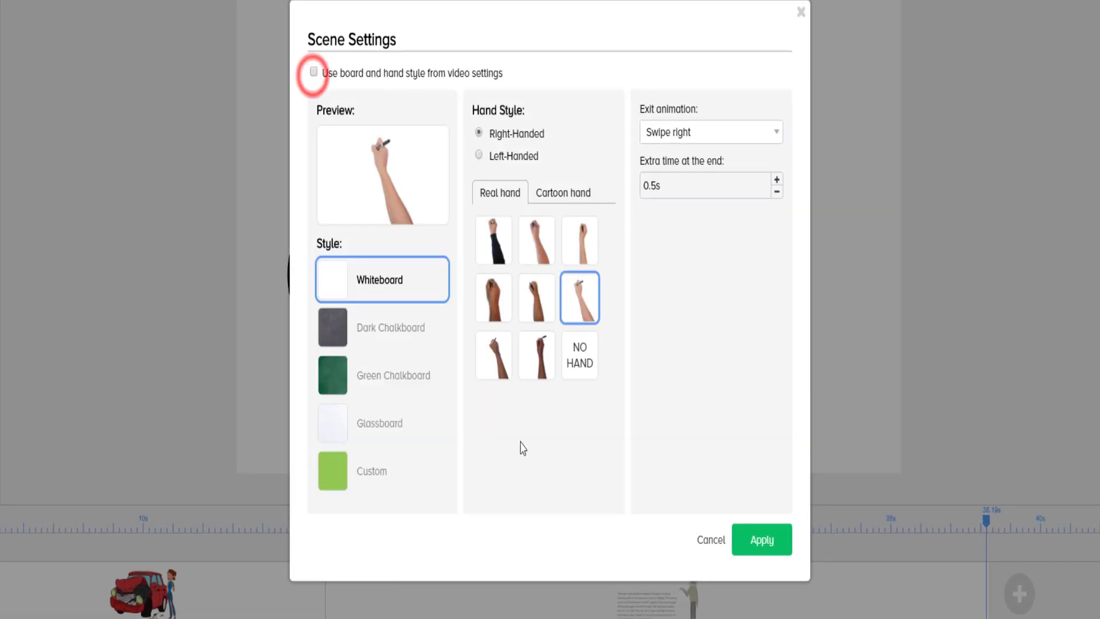
left_click(314, 74)
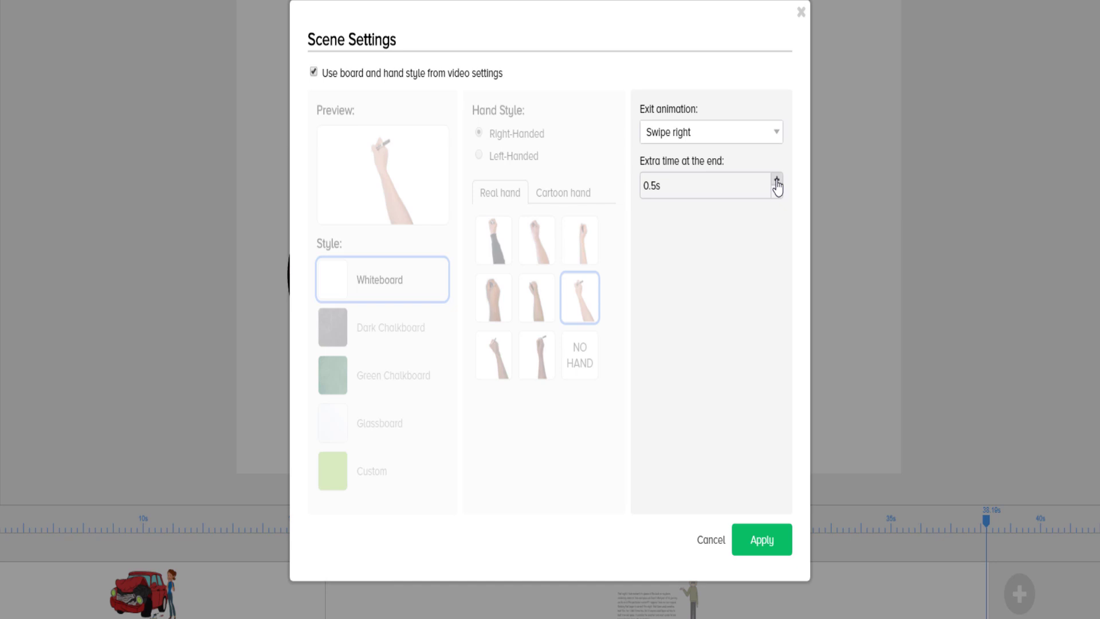
left_click(711, 540)
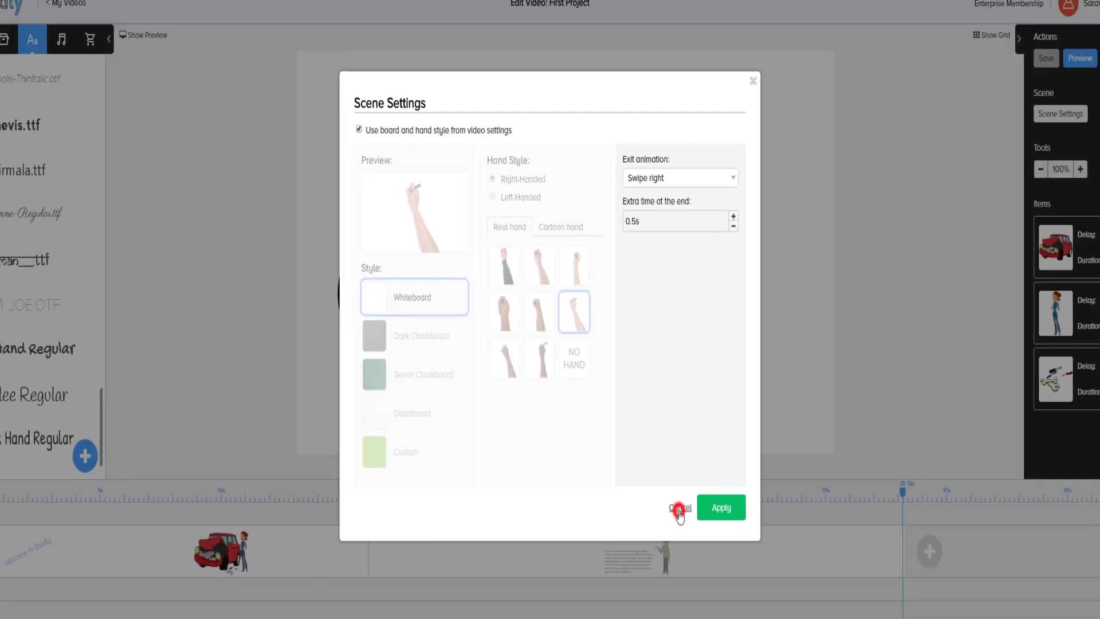
- Set the extra time at the end of the crashed-car scene to 4 s and apply the scene settings
left_click(232, 594)
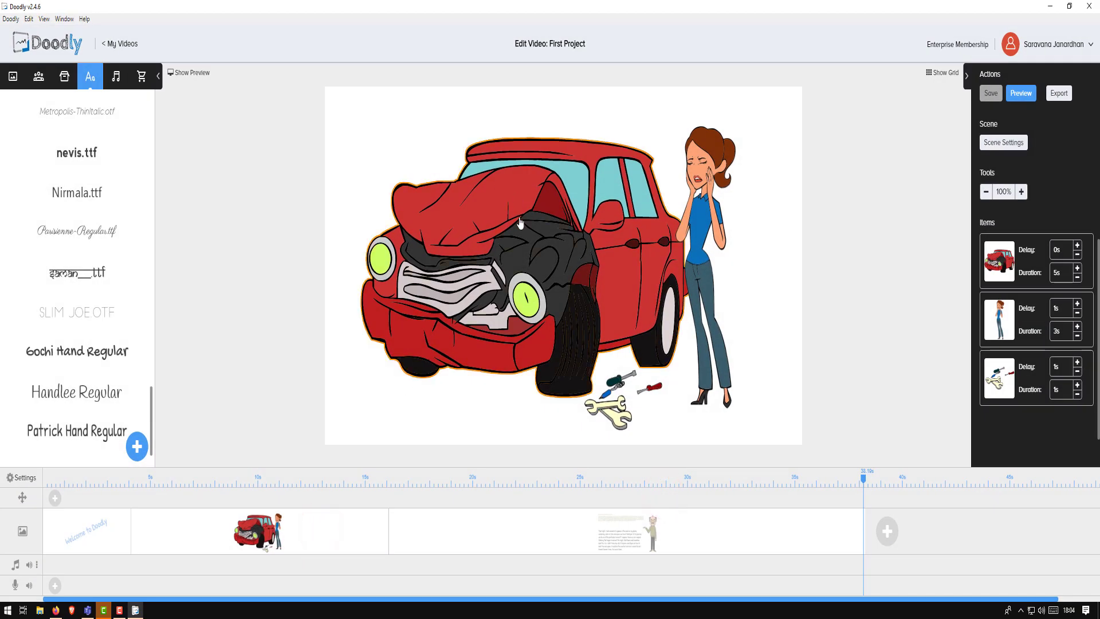
left_click(599, 554)
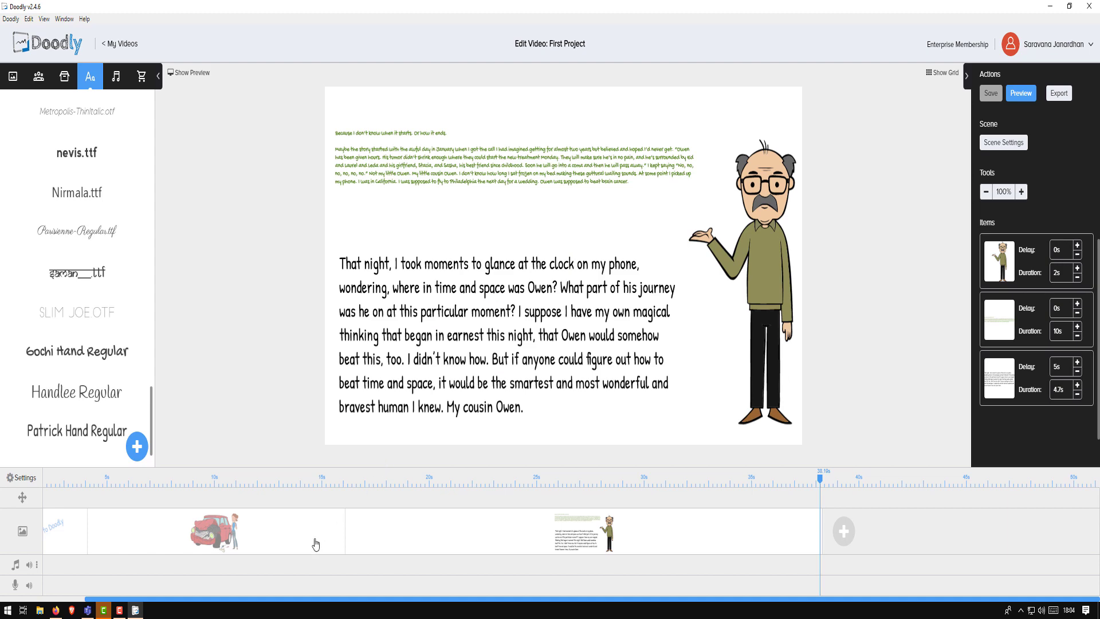
left_click(291, 538)
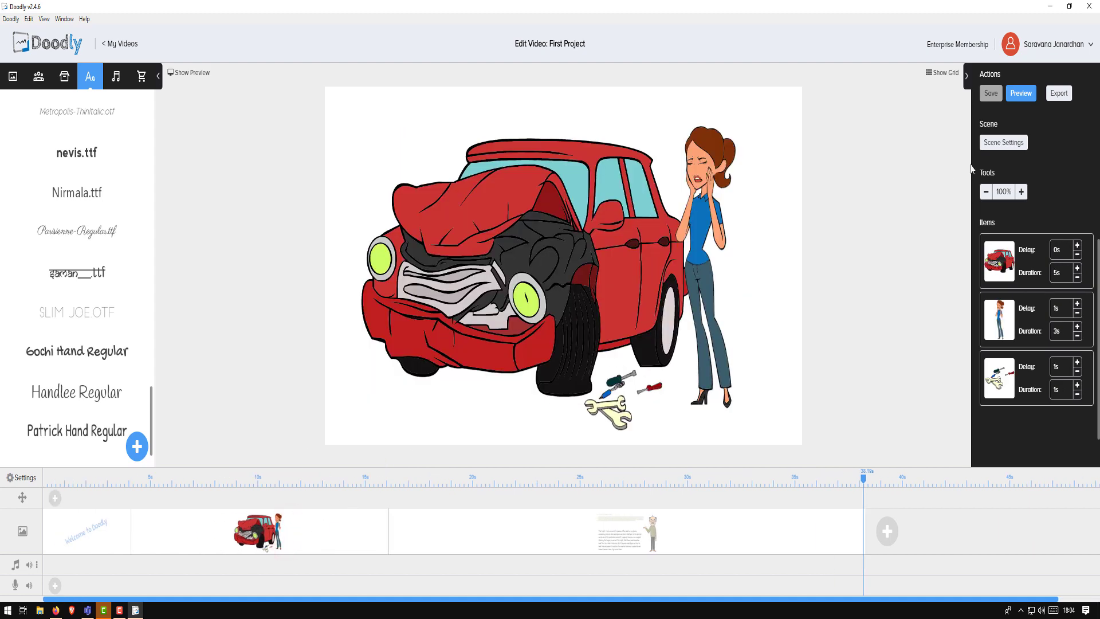
left_click(1013, 144)
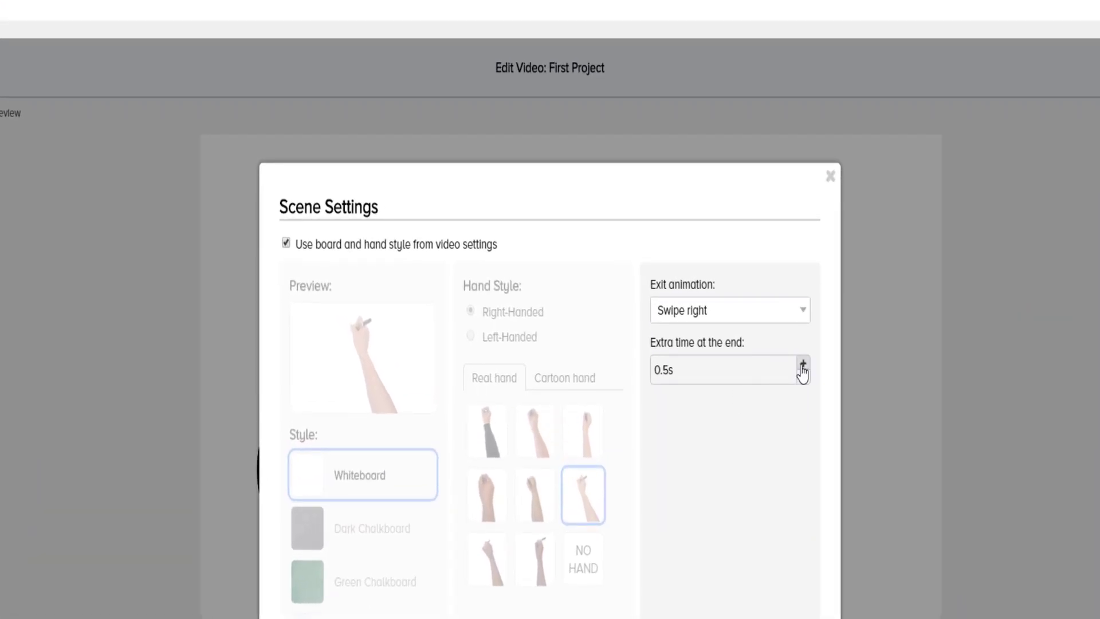
left_click(712, 235)
left_click(801, 364)
left_click(802, 364)
left_click(801, 364)
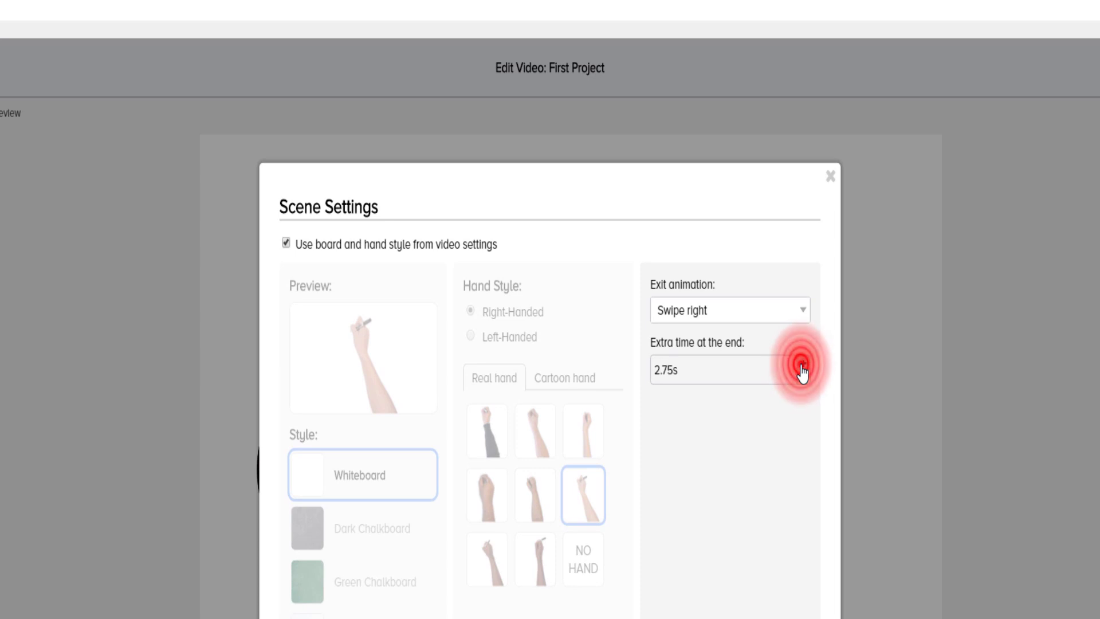
left_click(802, 364)
left_click(801, 364)
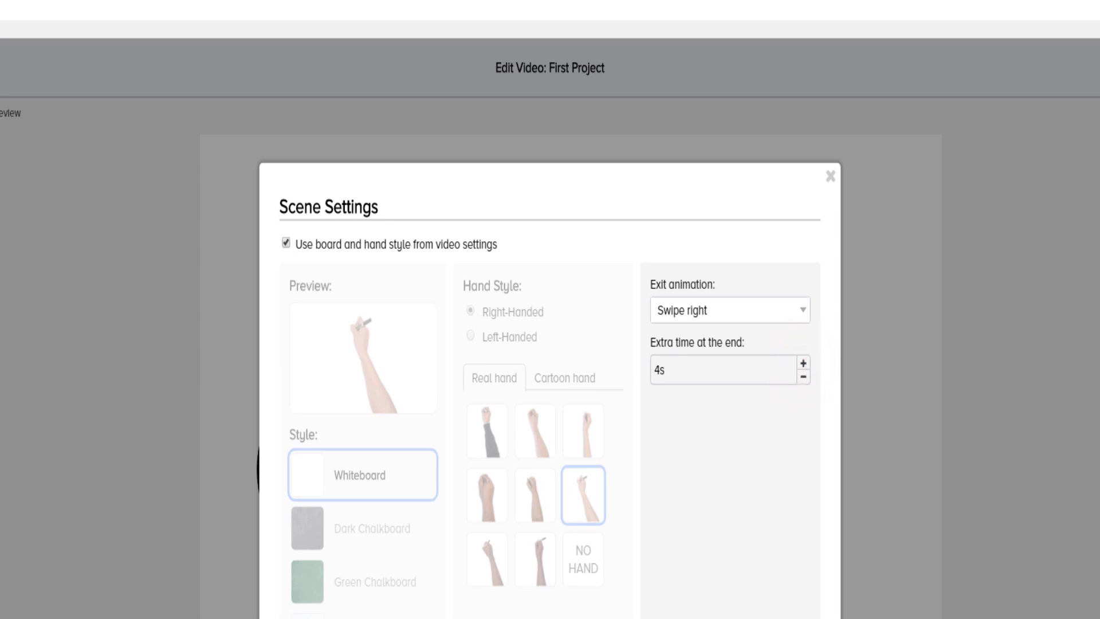
left_click(697, 510)
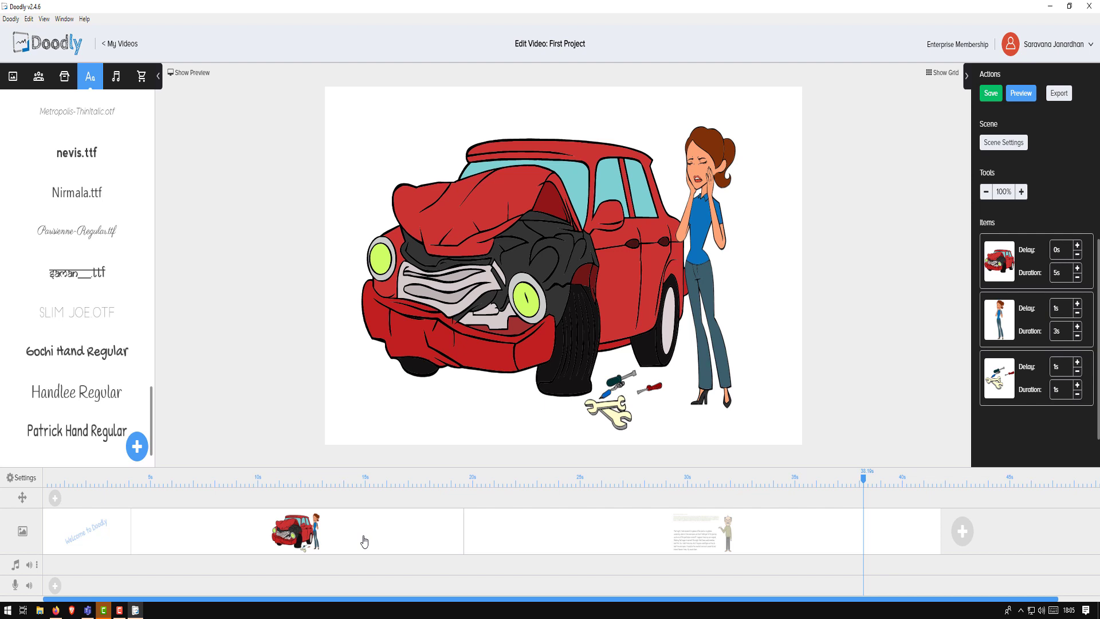
- Preview the whole video from the welcome scene to the presenter scene and close the preview
left_click(1019, 97)
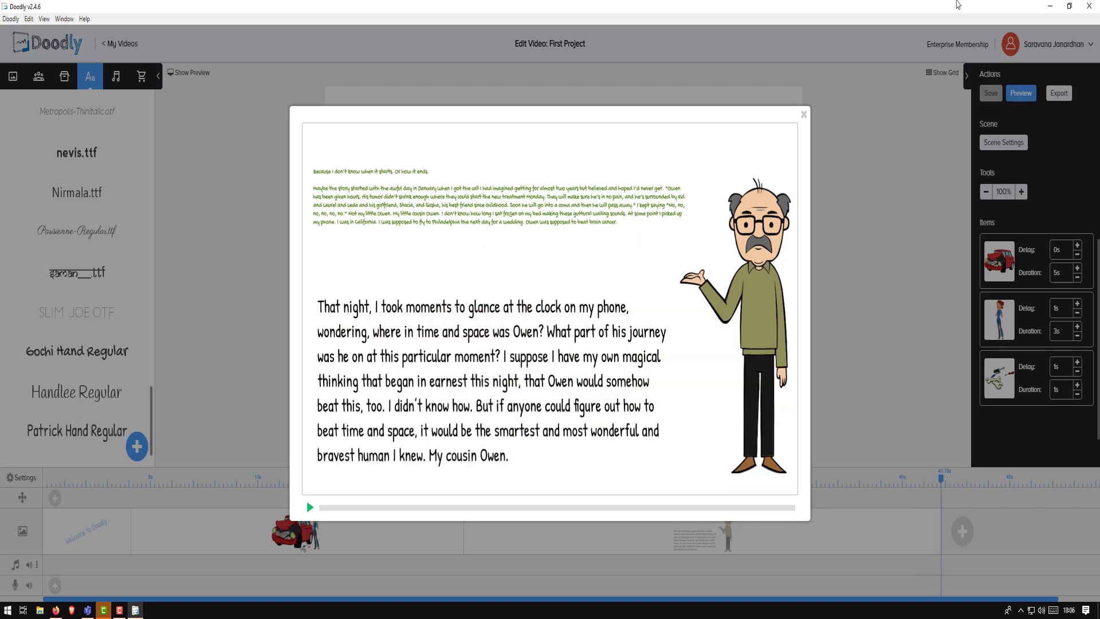
left_click(803, 115)
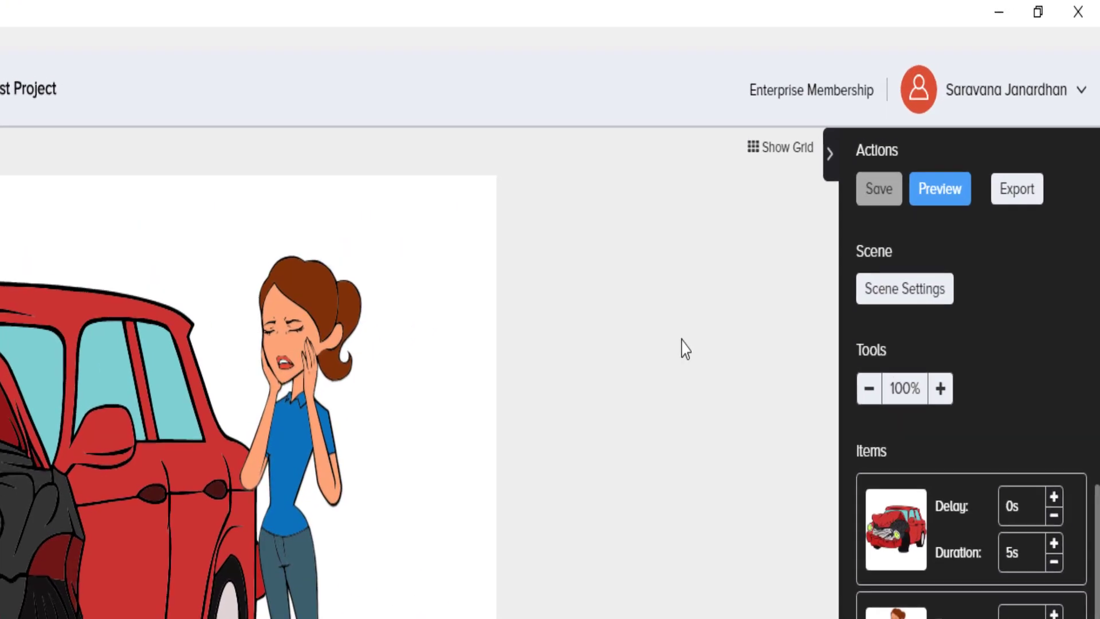
- Try the video export options with the MP4 format and 1080p (1920x1080) resolution, and cancel the export
left_click(1003, 203)
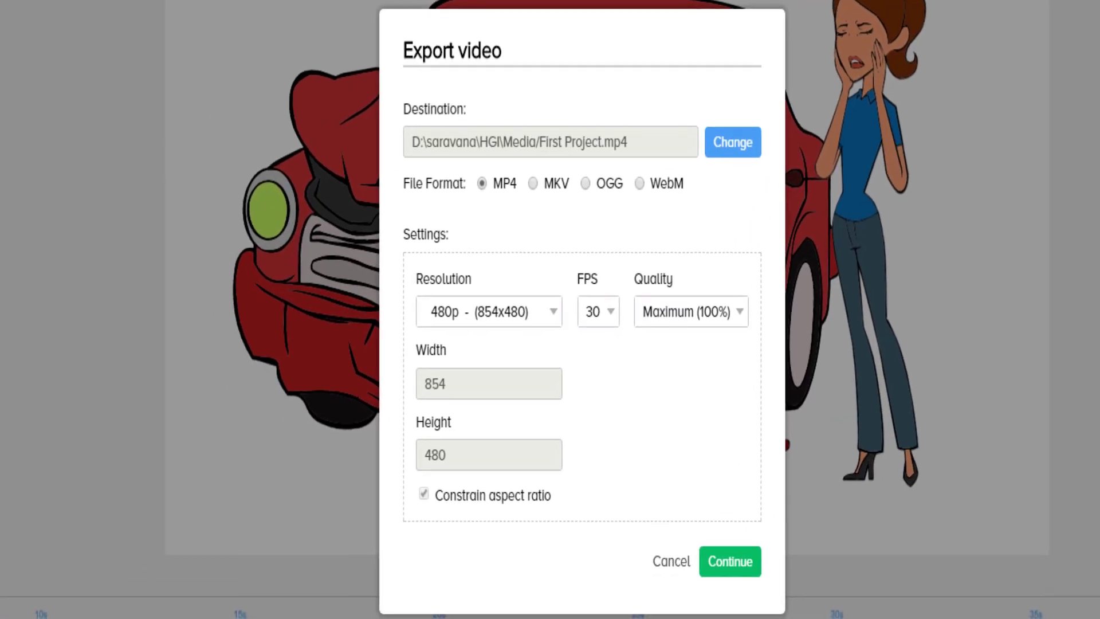
left_click_drag(407, 142, 629, 143)
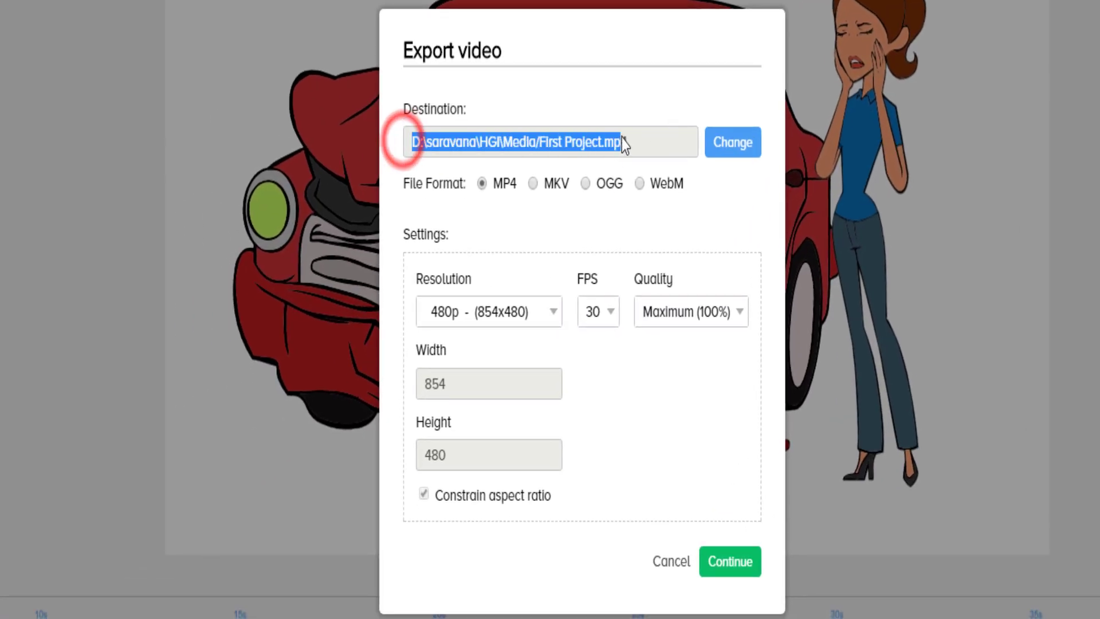
left_click(534, 184)
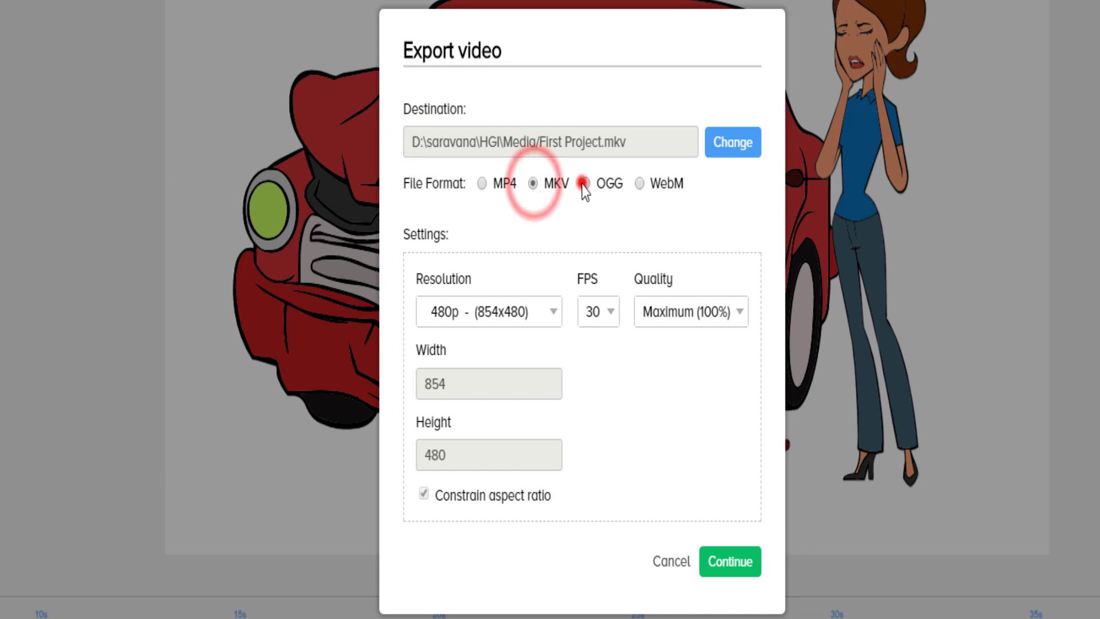
left_click(584, 184)
left_click(483, 184)
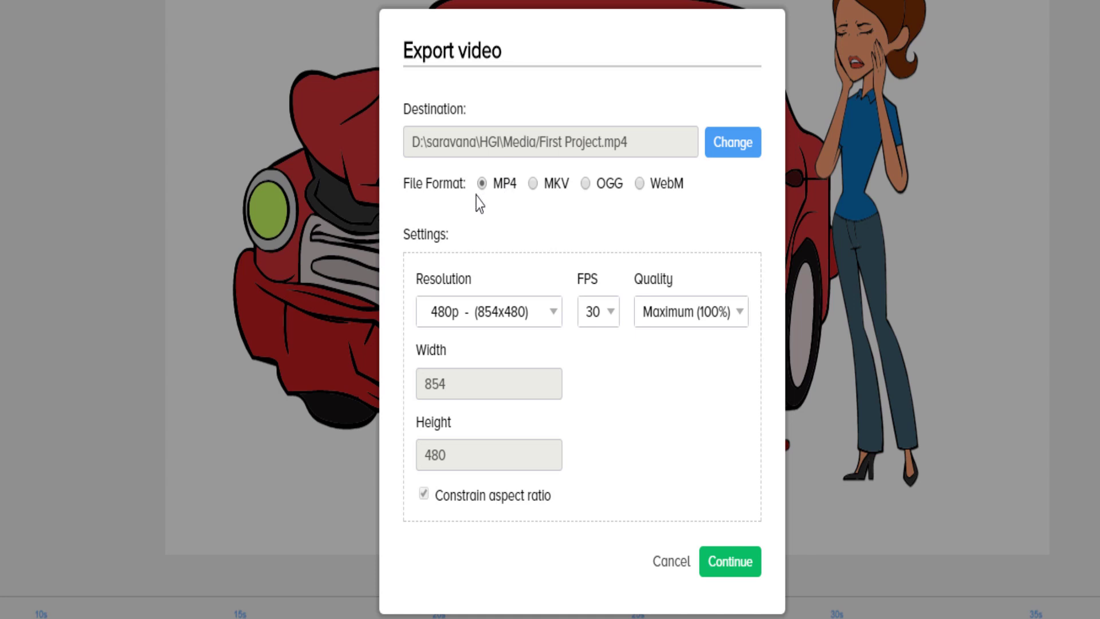
left_click(554, 311)
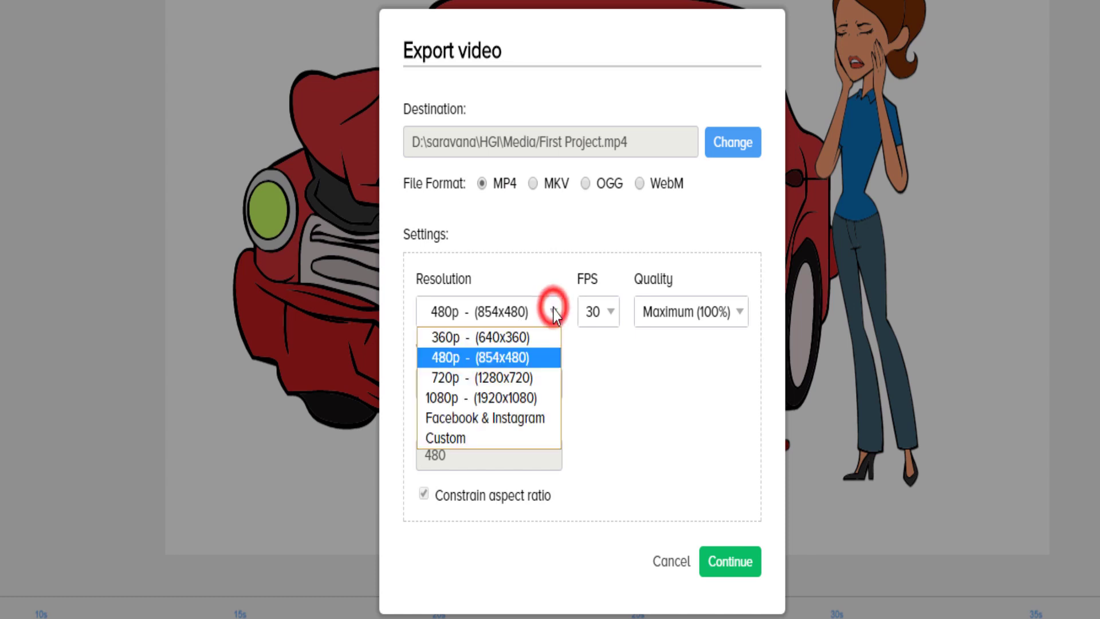
left_click(503, 401)
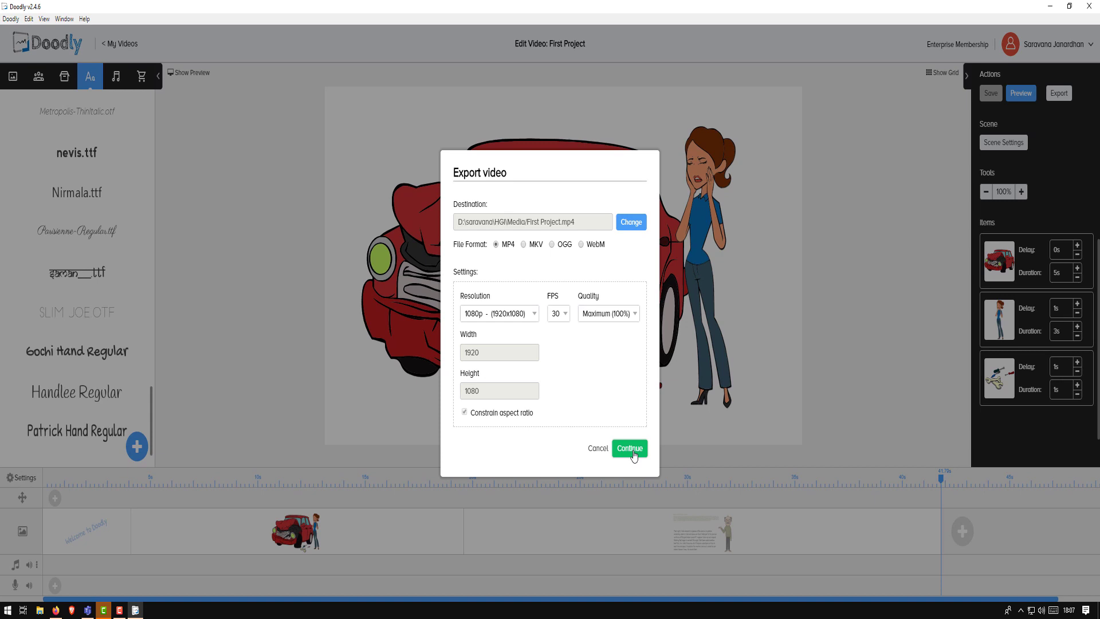
left_click(598, 448)
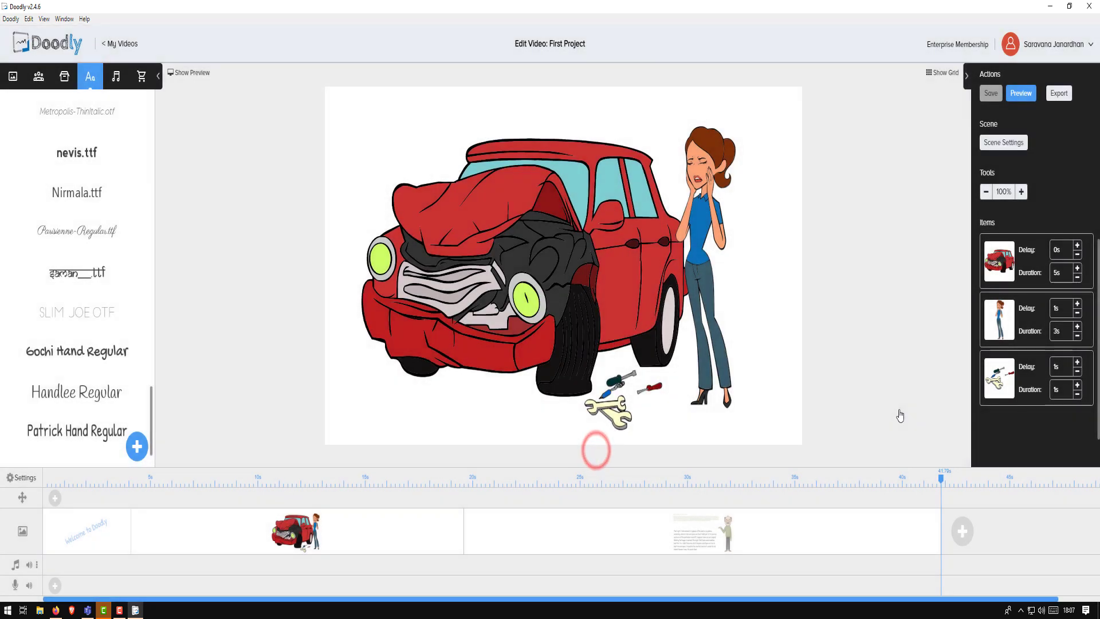